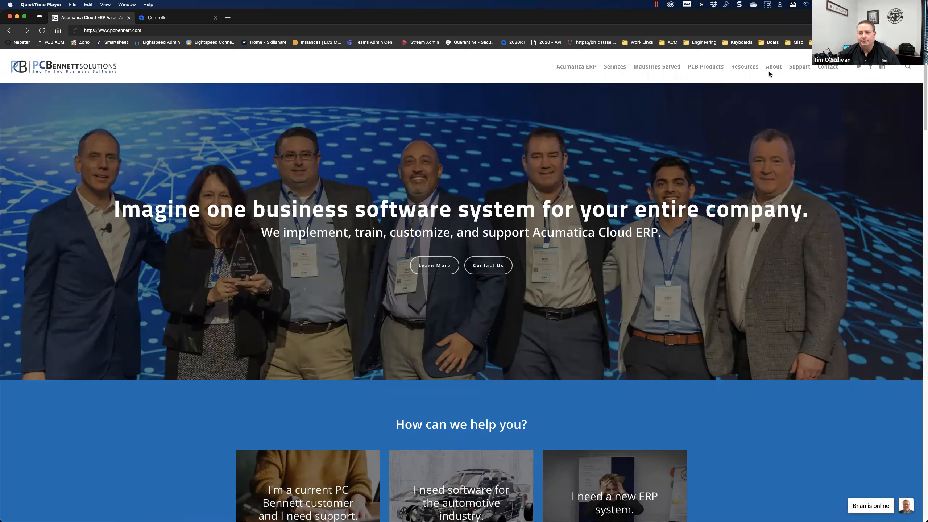
- Open the PC Bennett Solutions blog, look through its recent Acumatica posts, and close the page
click(744, 65)
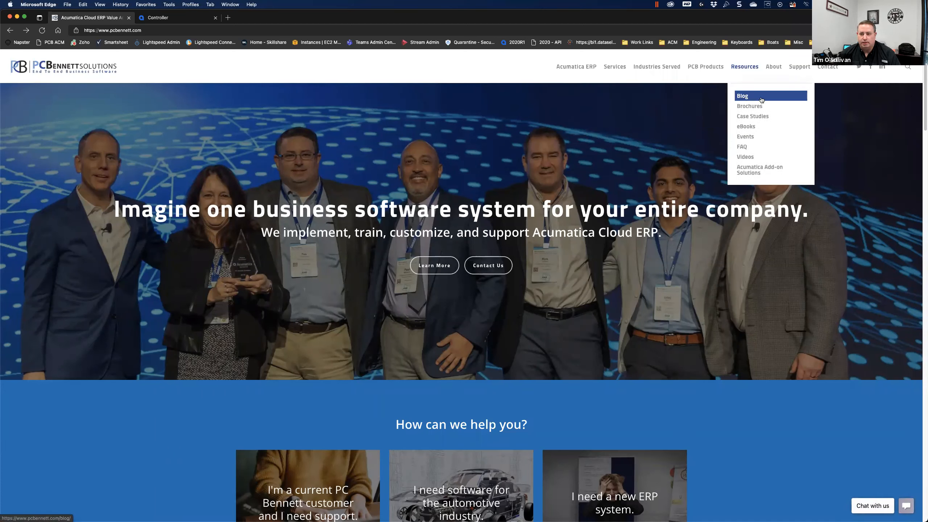
click(757, 98)
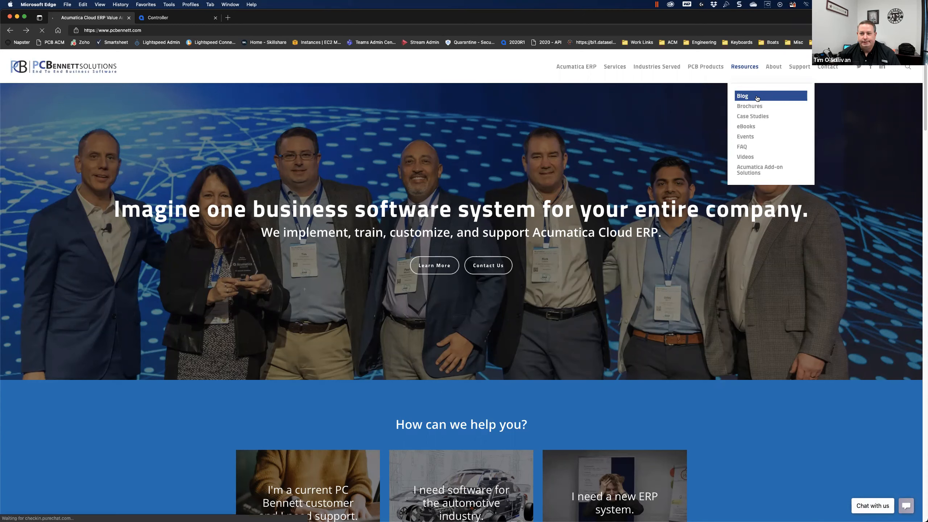
scroll(406, 278, down, 1)
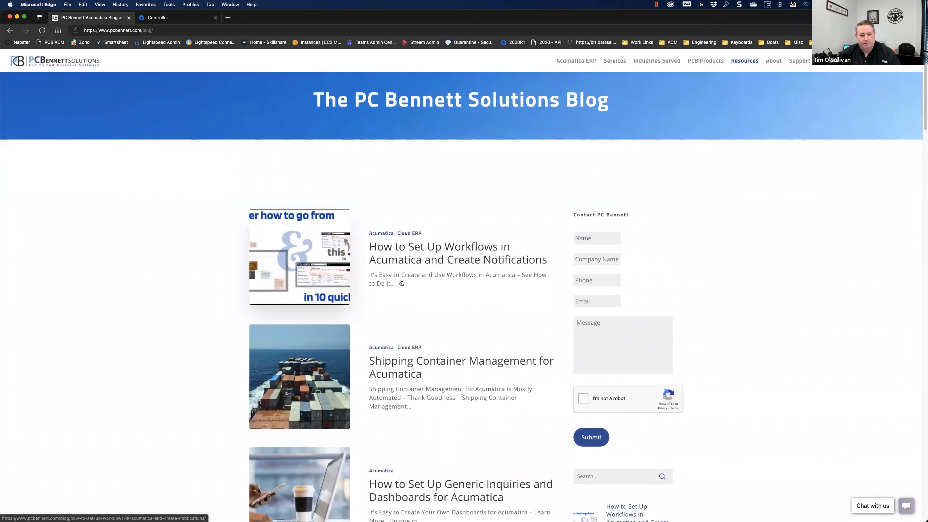
scroll(402, 297, down, 1)
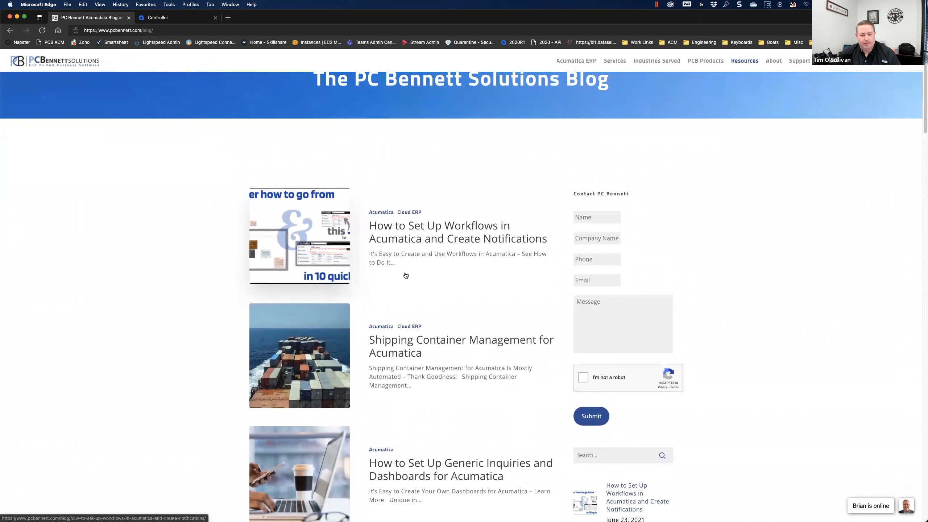
scroll(404, 273, down, 2)
scroll(431, 325, down, 5)
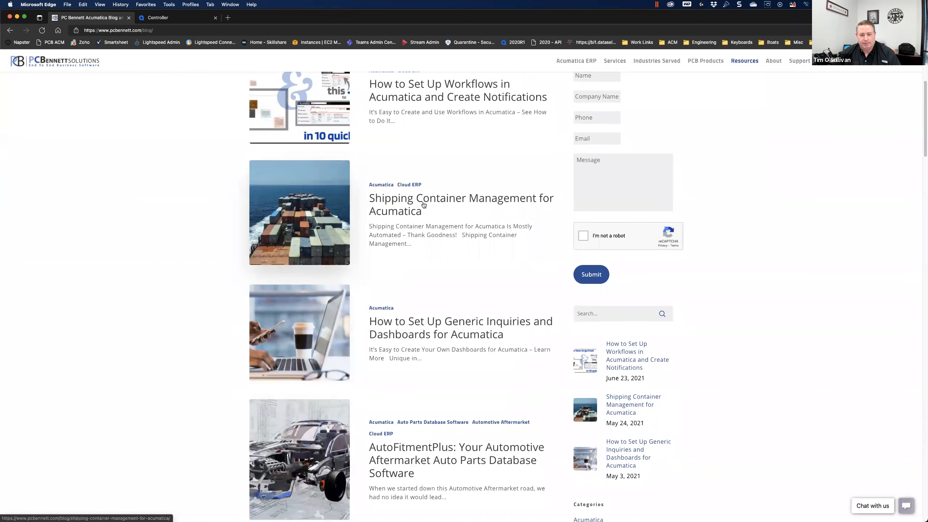
scroll(400, 332, down, 1)
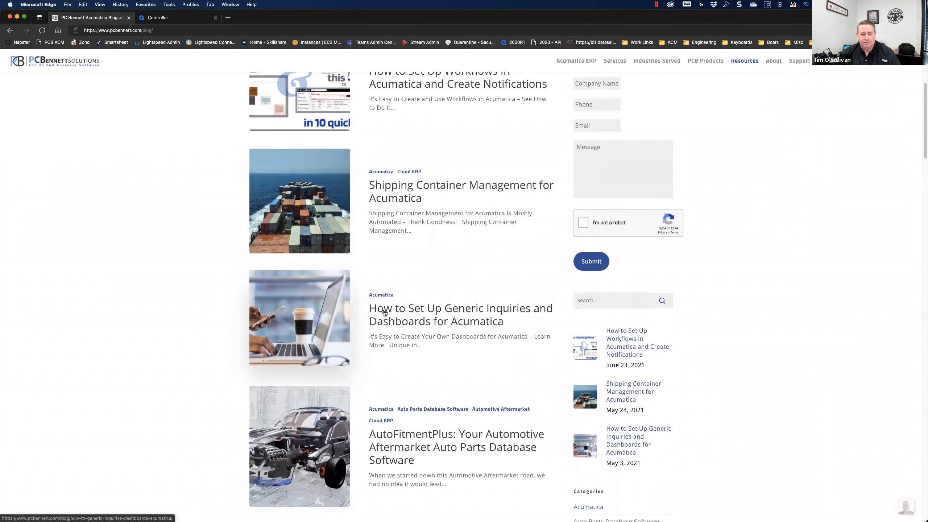
scroll(484, 323, down, 5)
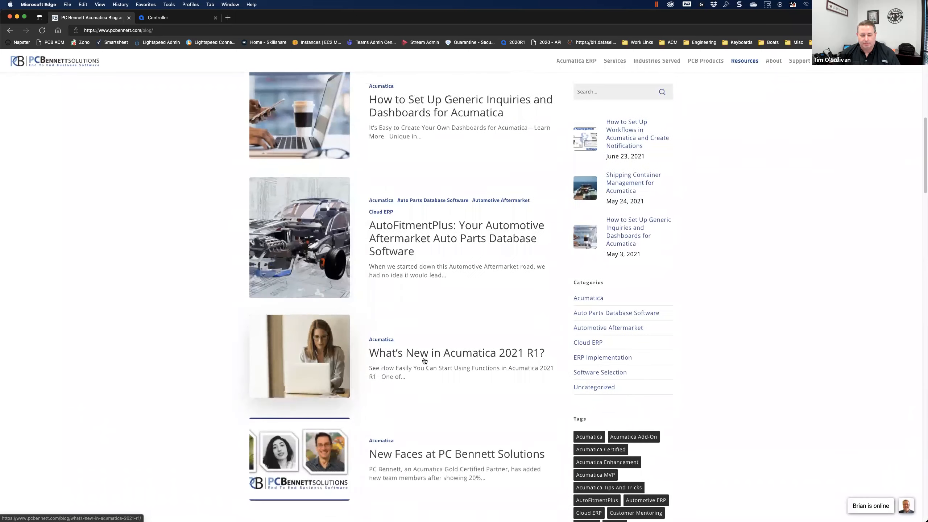
scroll(413, 364, up, 10)
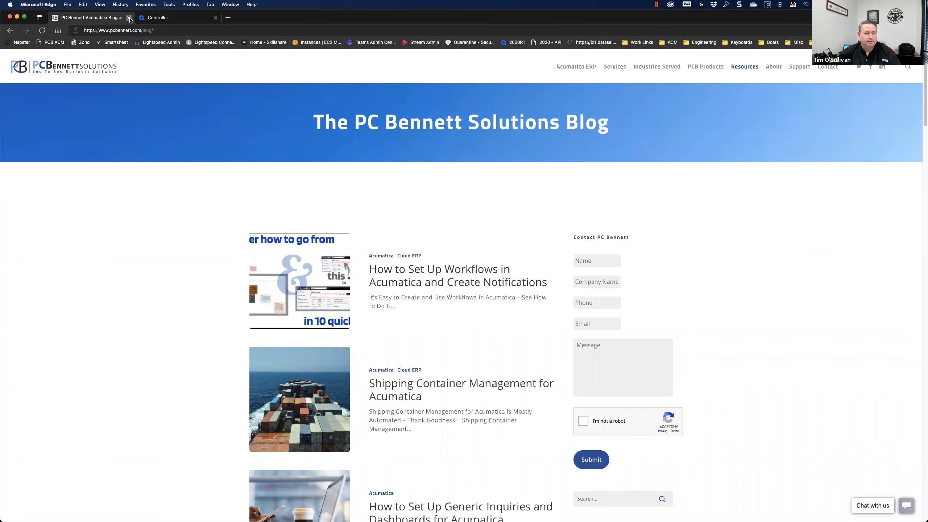
click(129, 17)
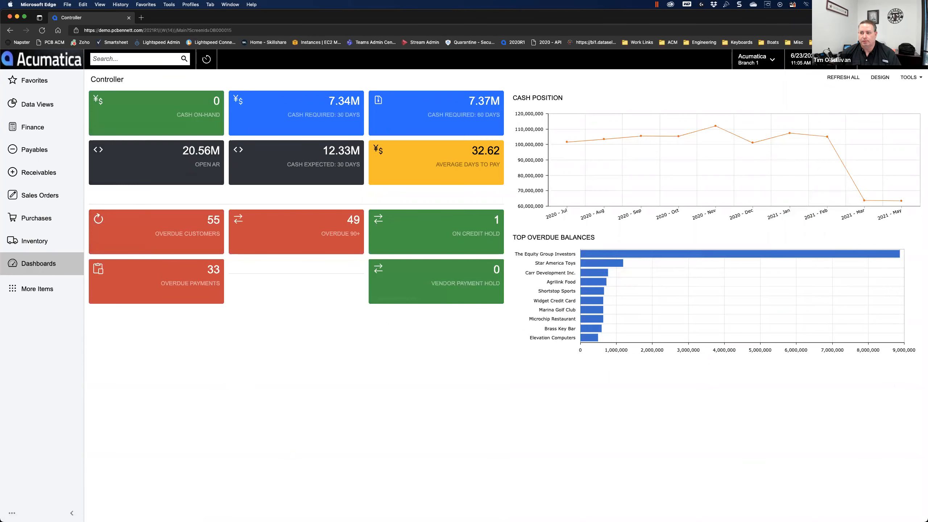
- Open the signed-in user's profile and filter the home page choices to workspaces containing "dashboards"
click(869, 53)
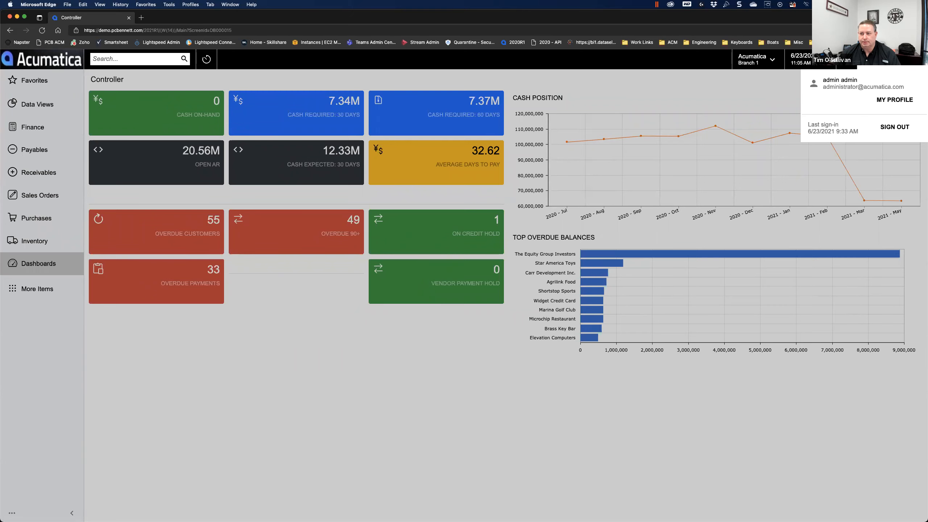
click(897, 102)
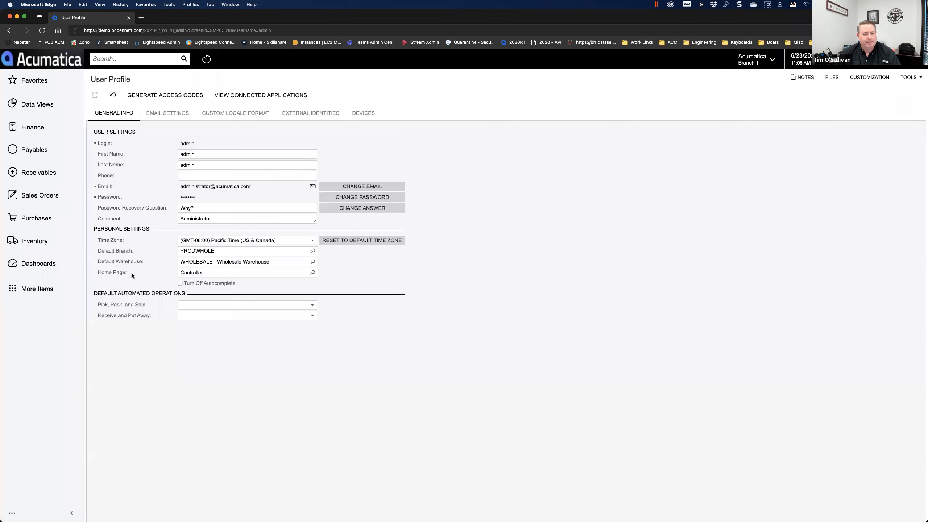
click(206, 273)
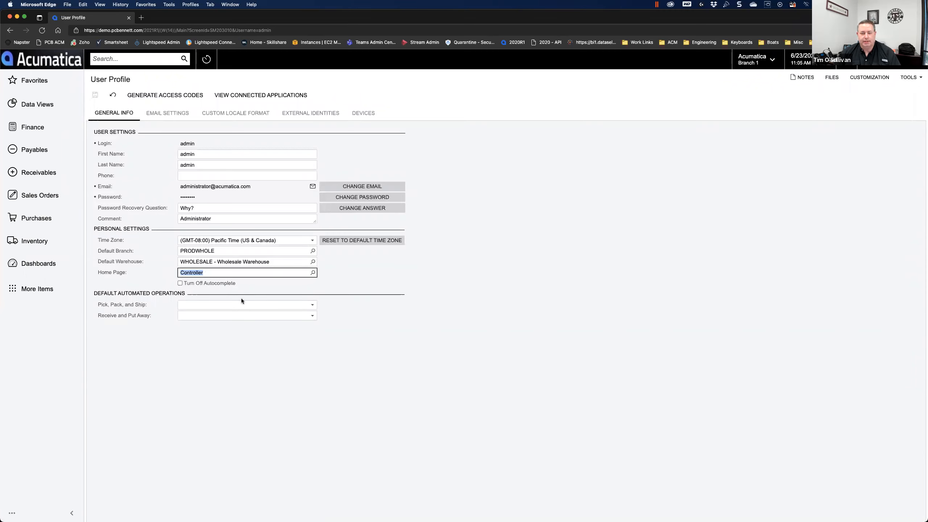
click(313, 273)
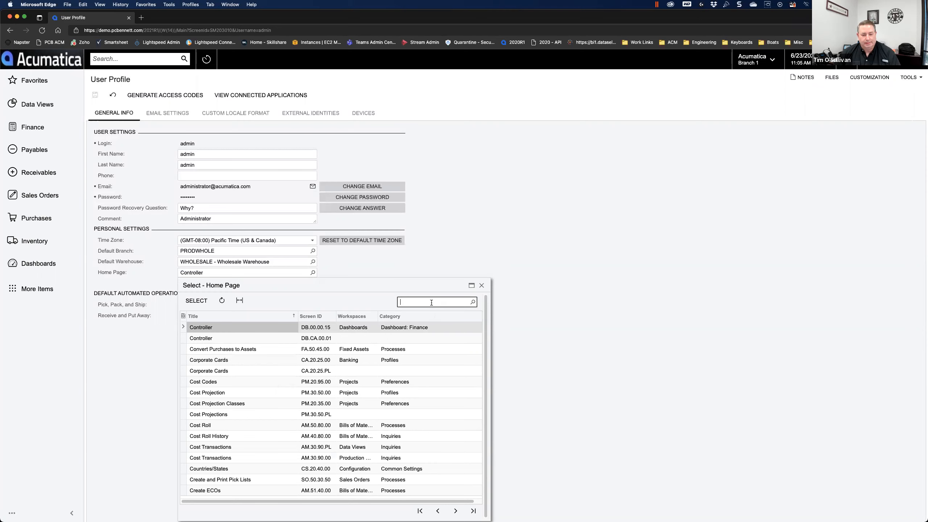
click(360, 317)
text(dashboards)
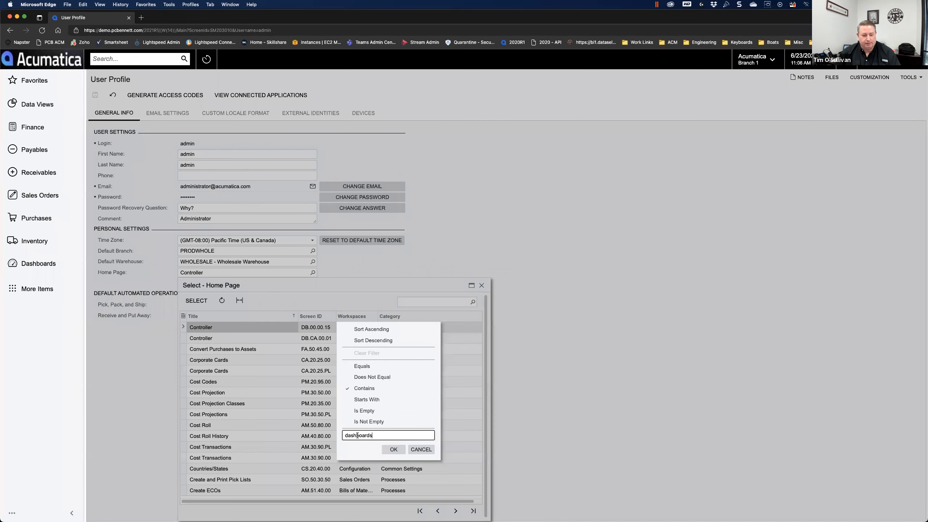
click(393, 450)
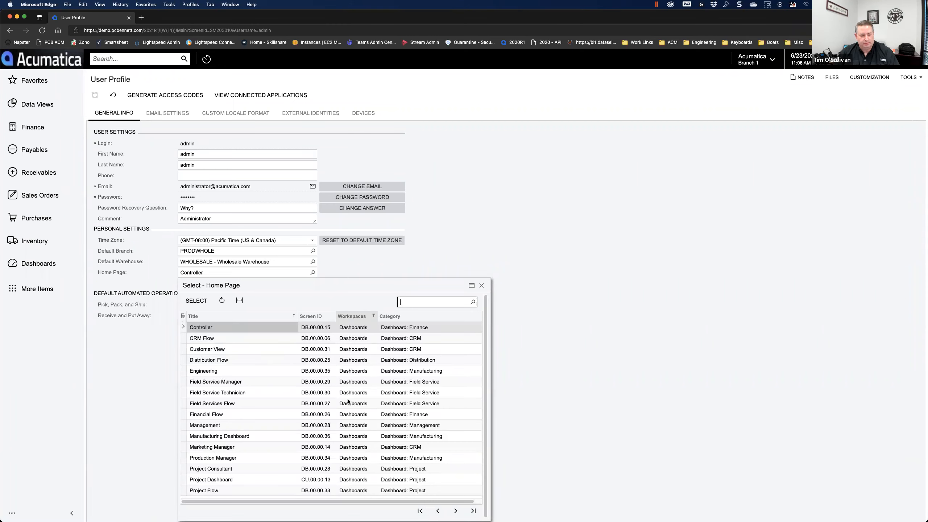
- Choose the Customer View dashboard as the home page and save the user profile
click(213, 349)
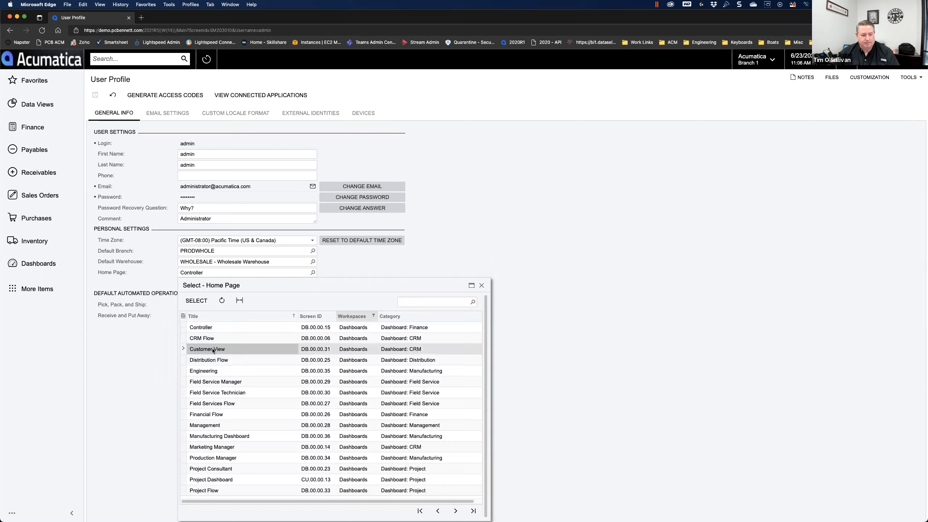
double_click(213, 350)
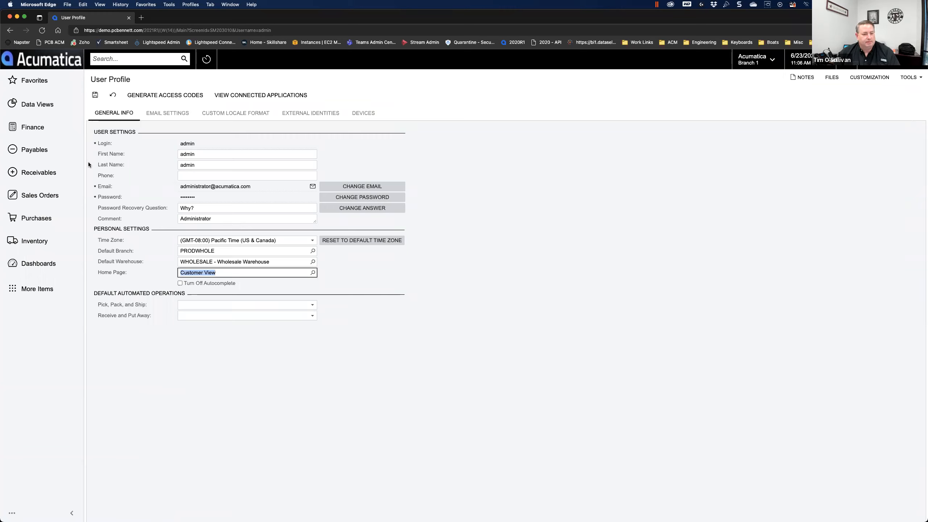
click(95, 97)
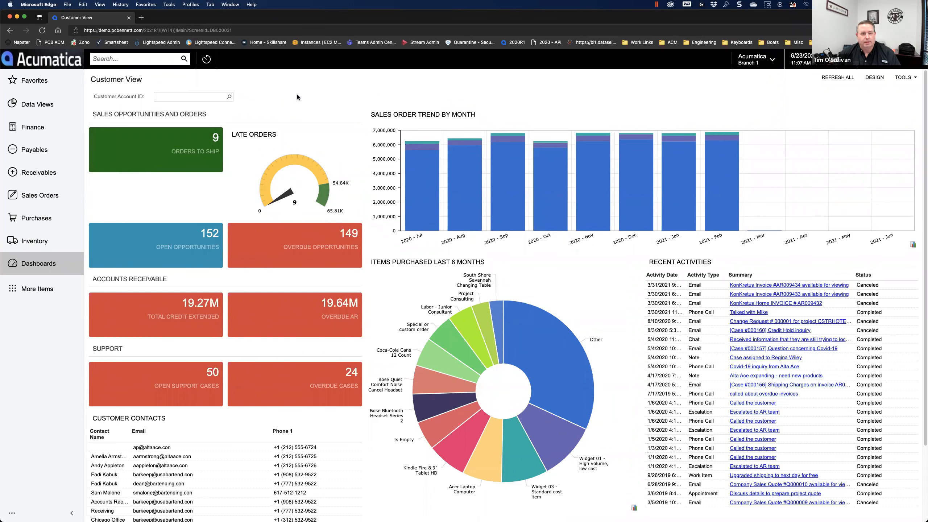
- Search the help topics for "keyboard commands" and open the Shortcut Keys article
click(128, 58)
text(keyboard comands)
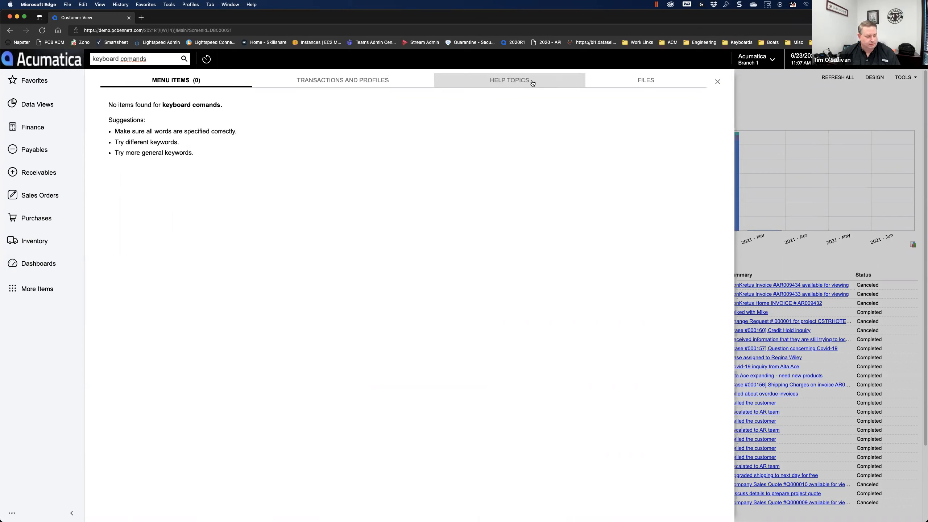
click(135, 58)
text(m)
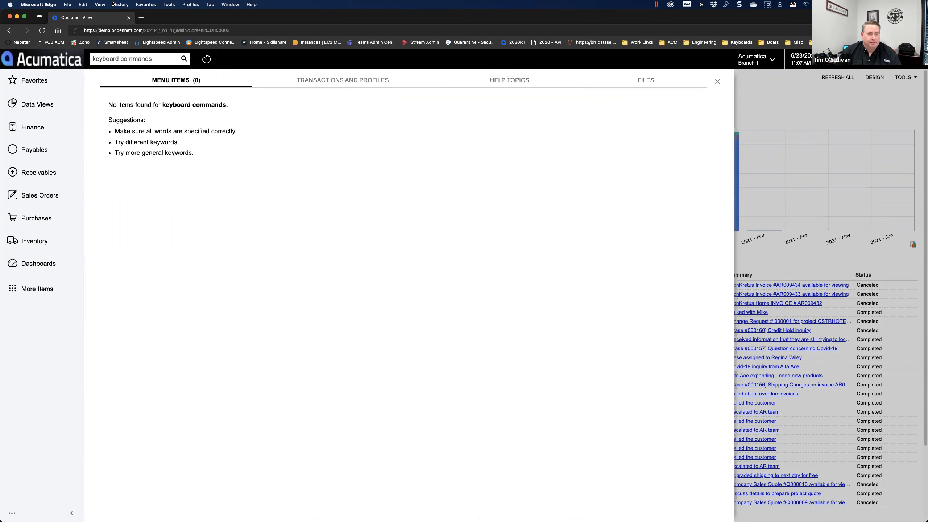
click(508, 86)
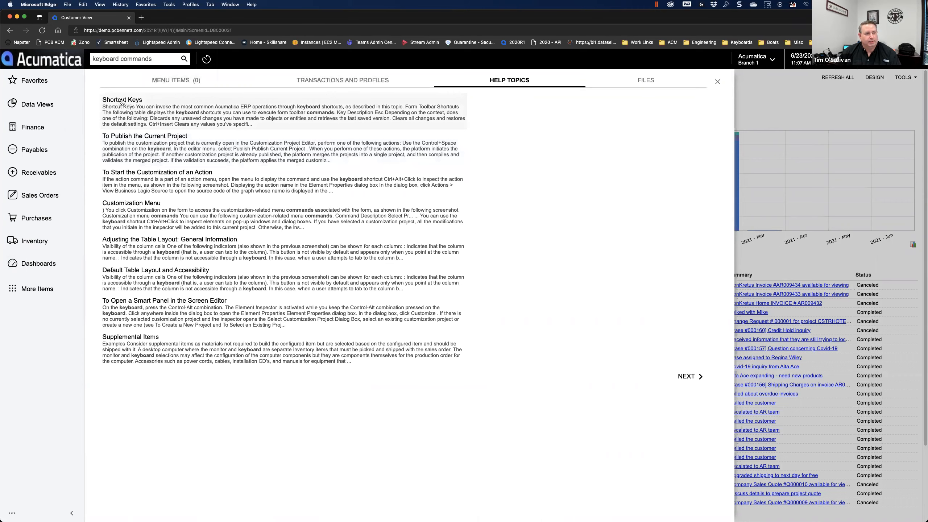
click(125, 102)
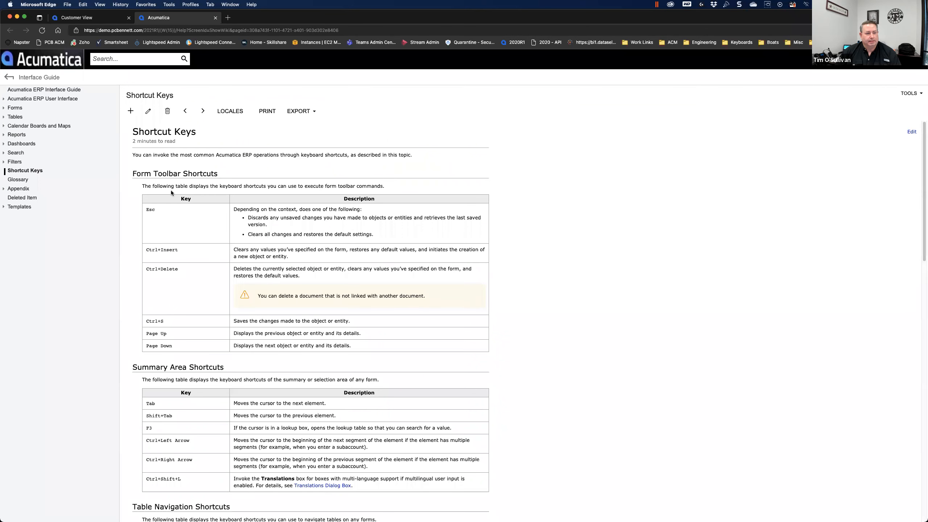
- Review the form toolbar and summary area shortcuts, and highlight the F3 lookup table entry
scroll(180, 227, down, 2)
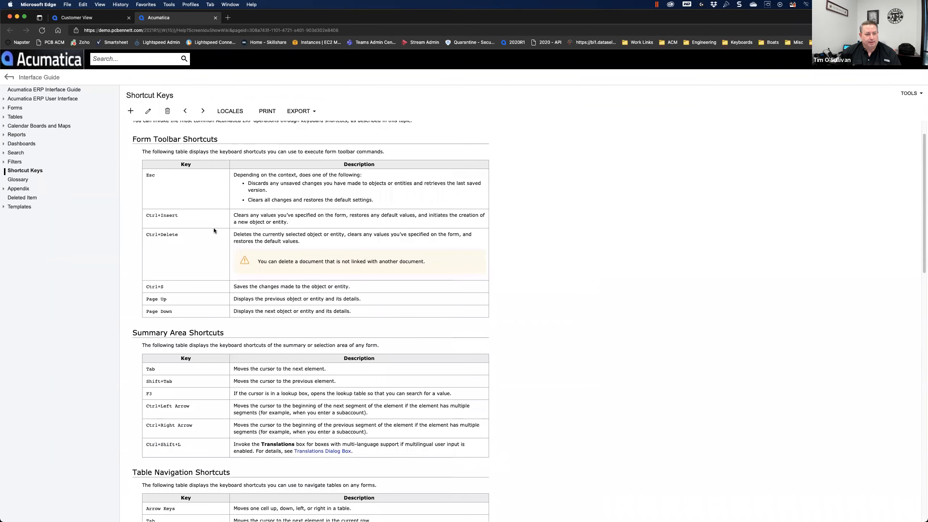
scroll(187, 408, up, 1)
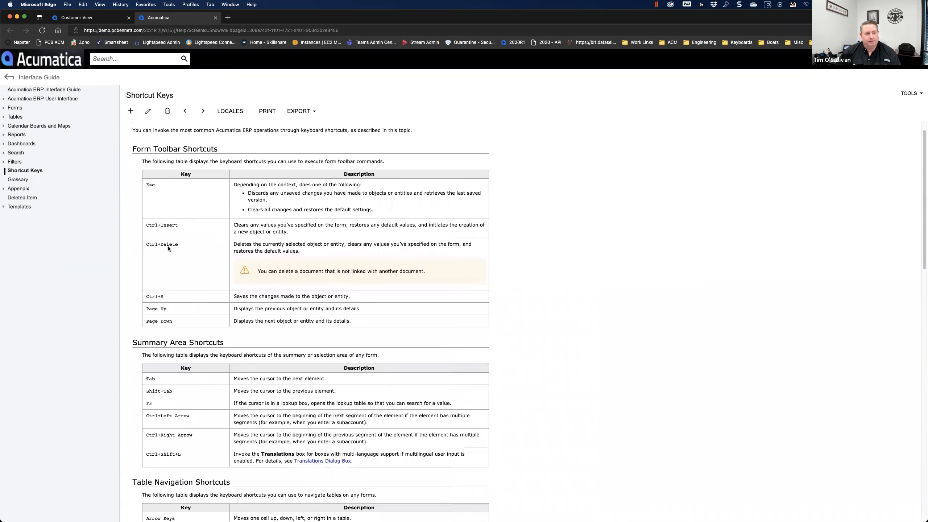
scroll(178, 294, down, 3)
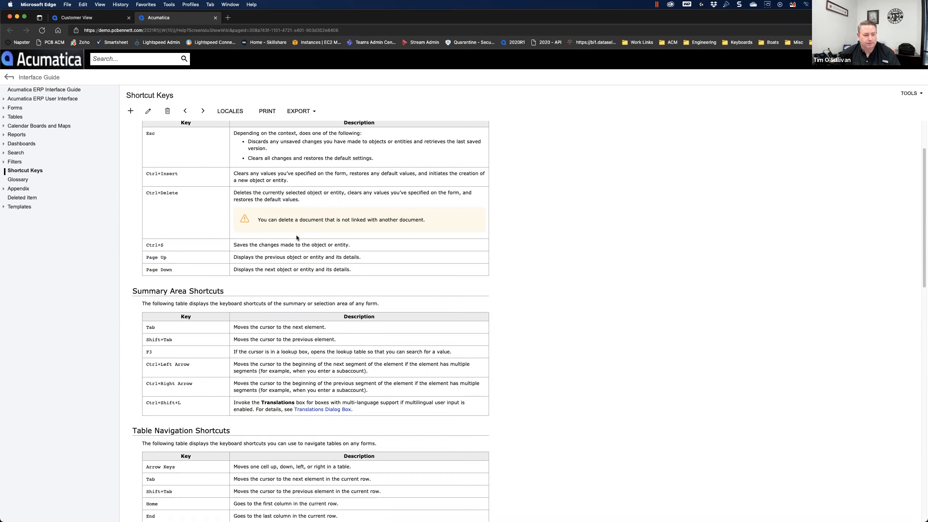
scroll(293, 237, down, 1)
scroll(295, 247, down, 5)
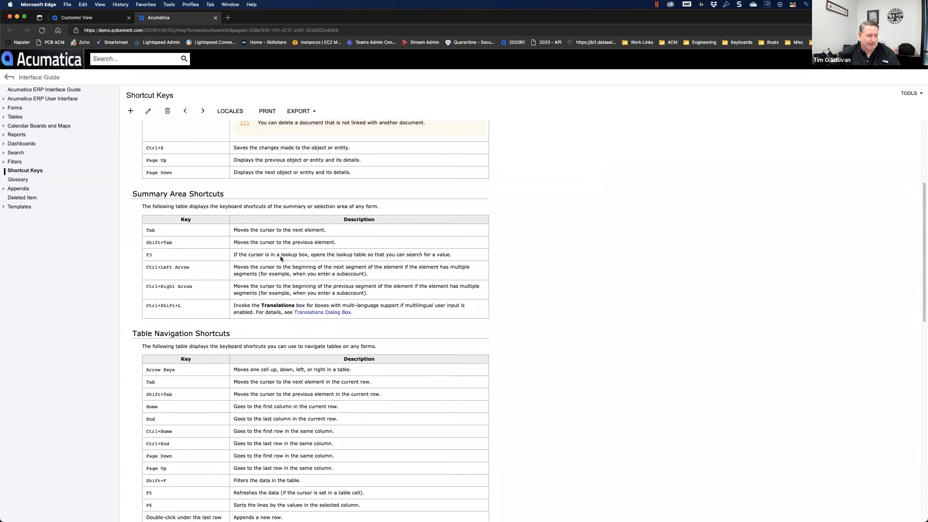
drag(145, 254, 471, 256)
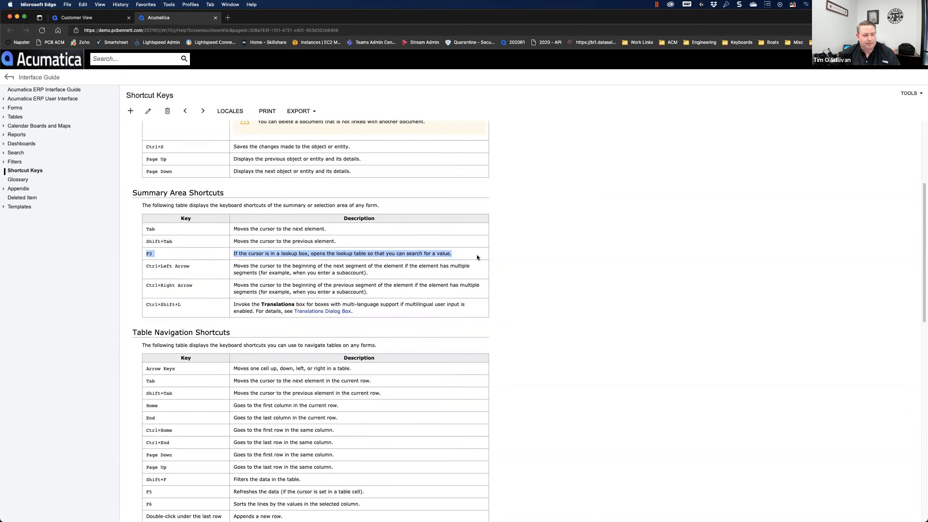
- Return to the Customer View page, close the search results, and start a new journal transaction in Finance
click(79, 19)
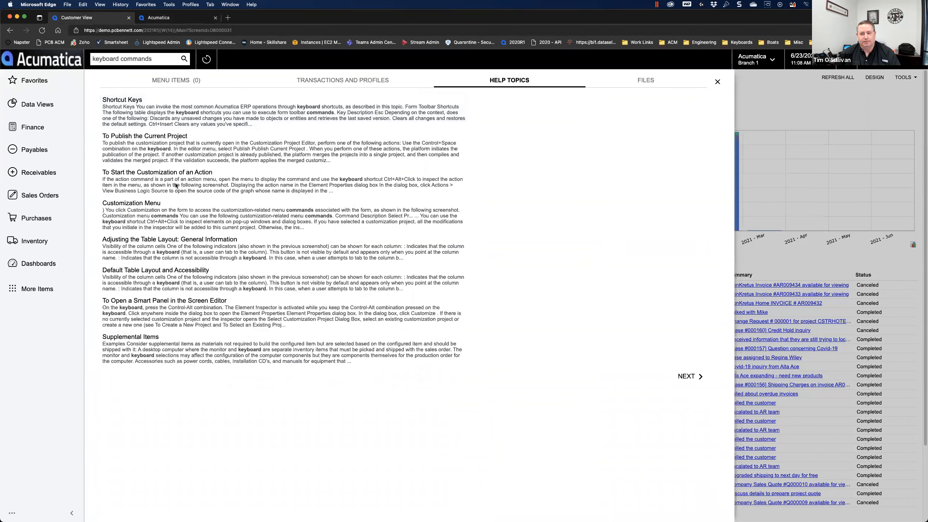
click(717, 81)
click(35, 128)
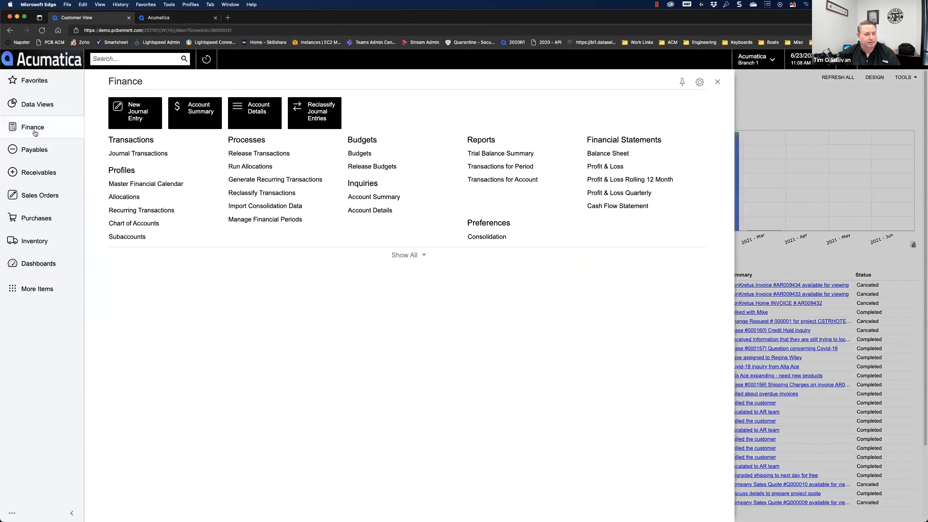
click(147, 156)
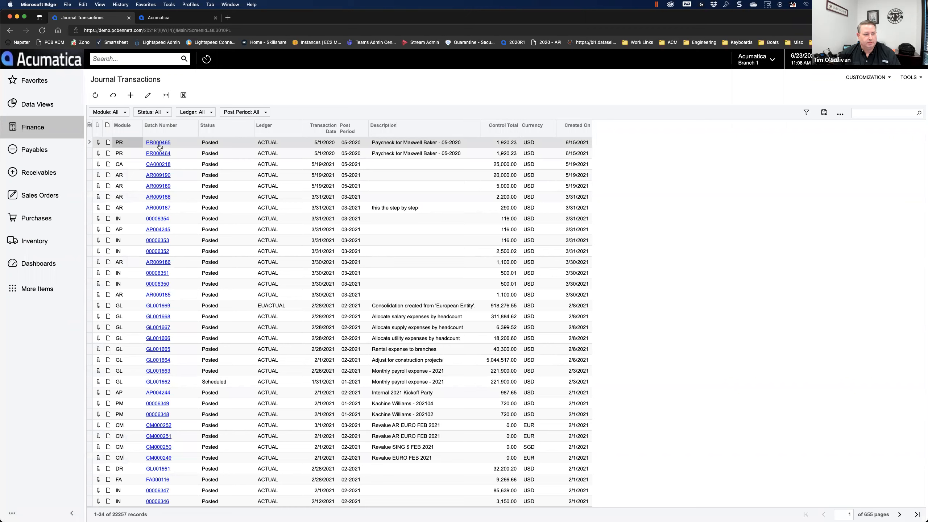
click(131, 96)
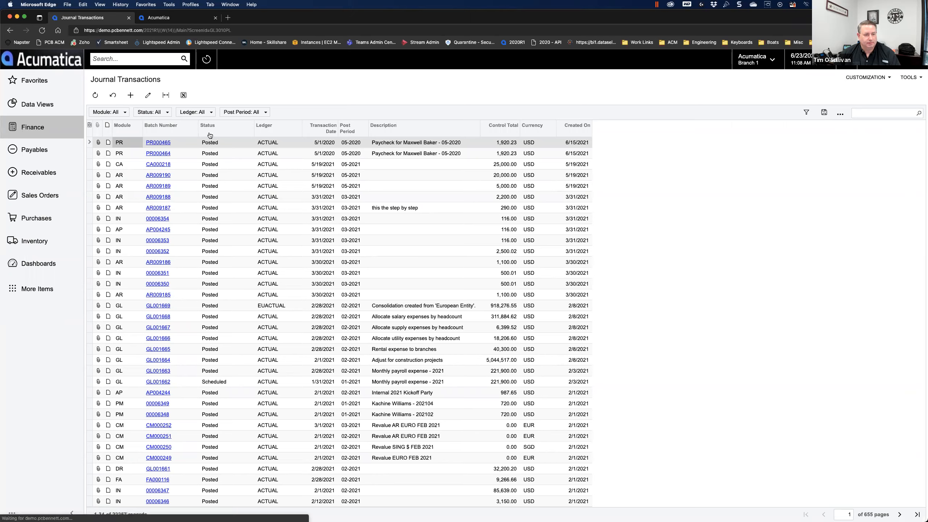
- Add a line to the new journal transaction using the Company Checking Account - HQ account
click(114, 198)
click(181, 226)
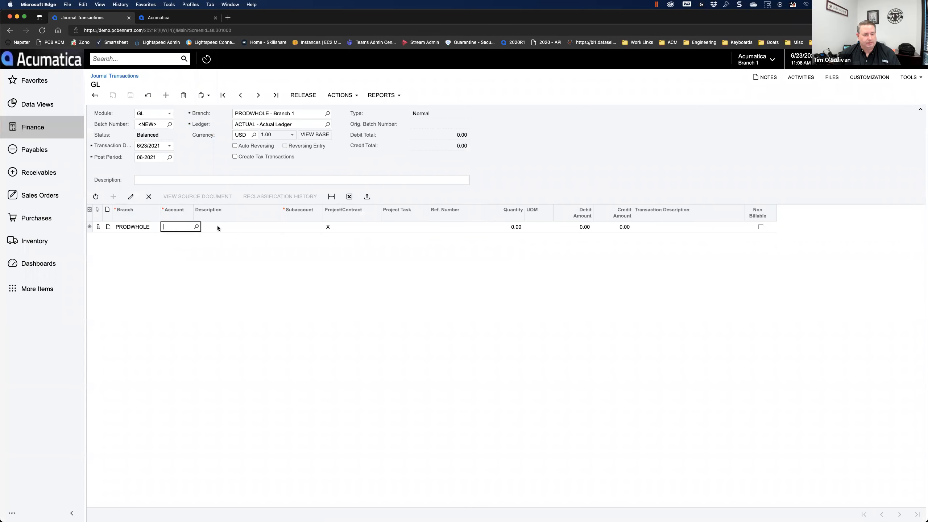
click(196, 227)
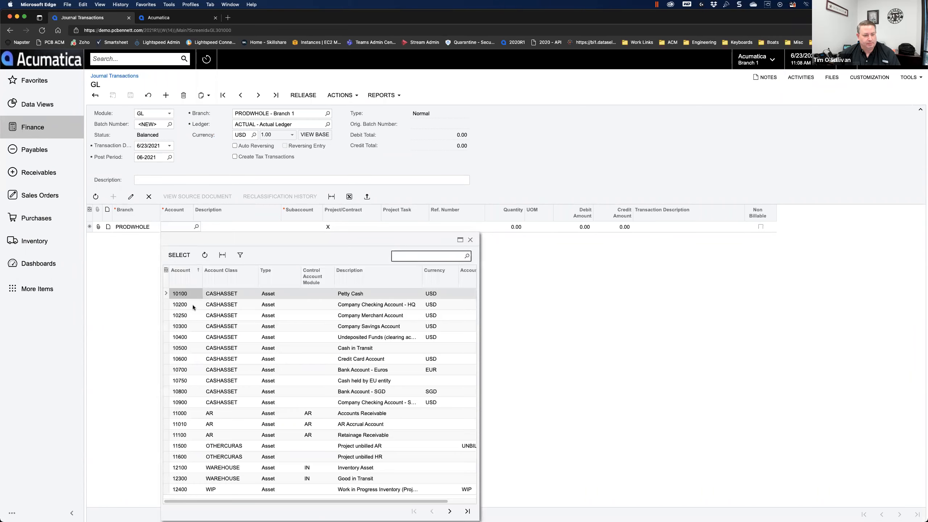
double_click(193, 304)
- Open the lookup tables for the Product Group and Department segments of the line's subaccount, closing each without selecting a value
click(288, 226)
click(288, 228)
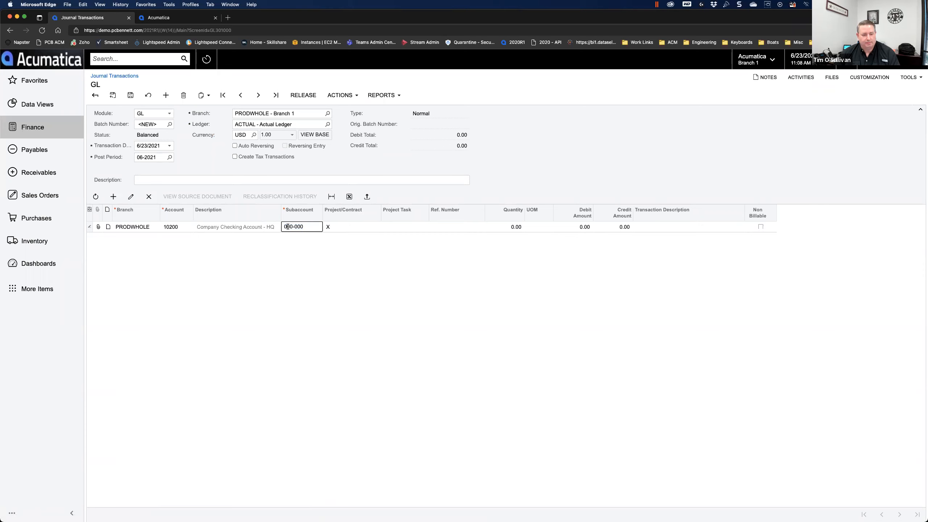
key(F3)
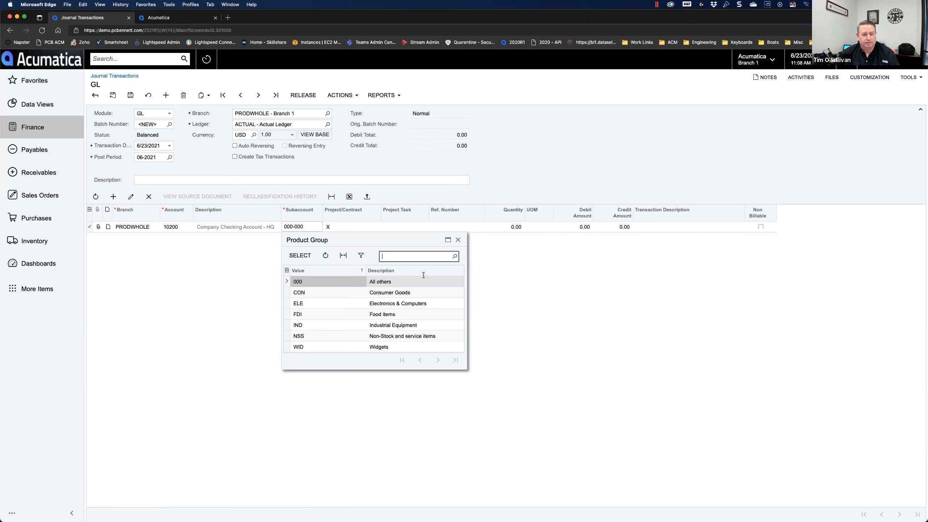
click(302, 226)
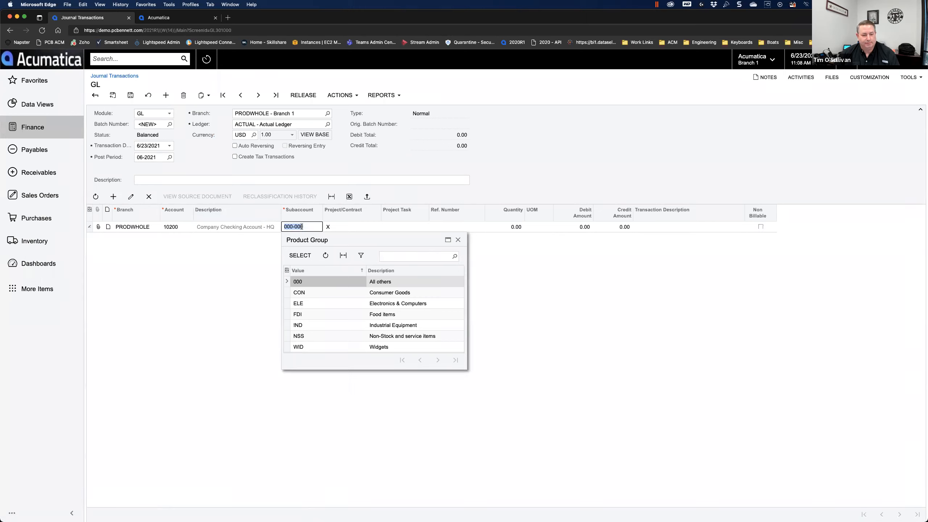
click(302, 227)
click(458, 240)
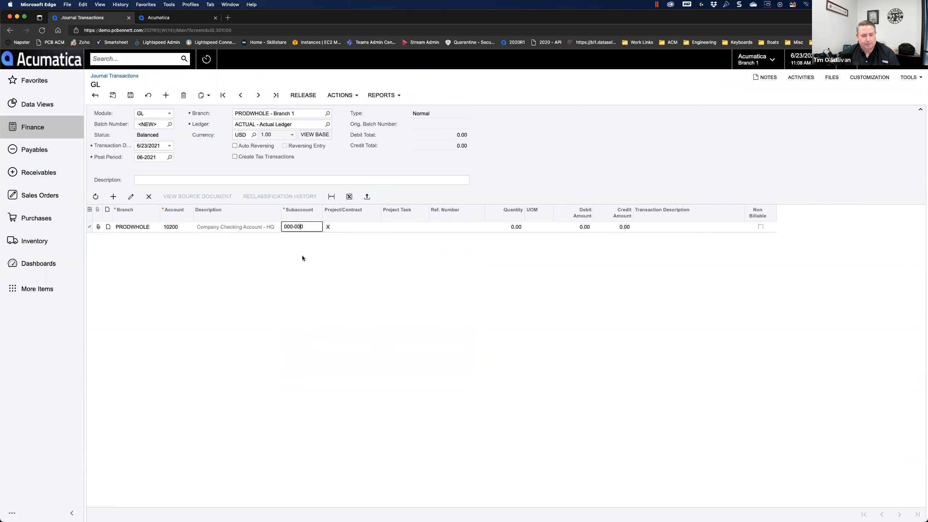
key(F3)
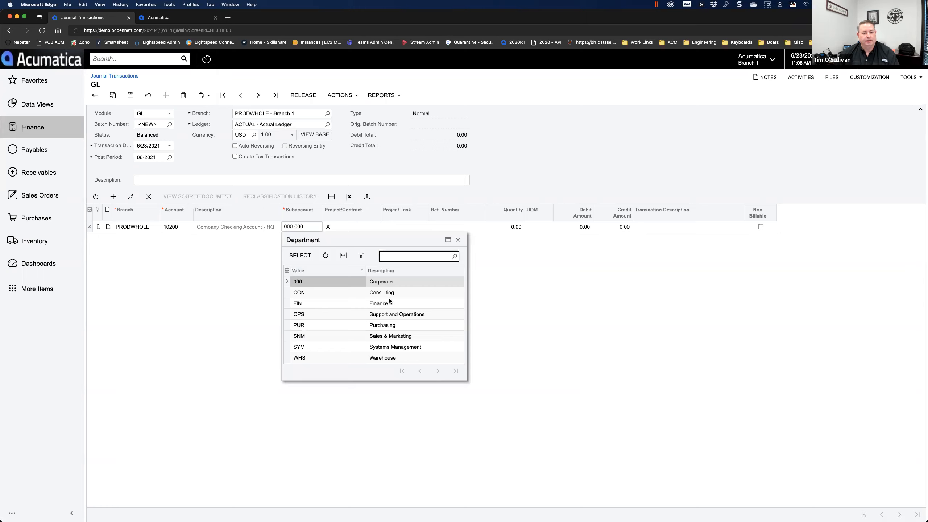
click(458, 240)
- Open the Batch Number lookup table to view existing GL batches, and close it without selecting one
click(147, 124)
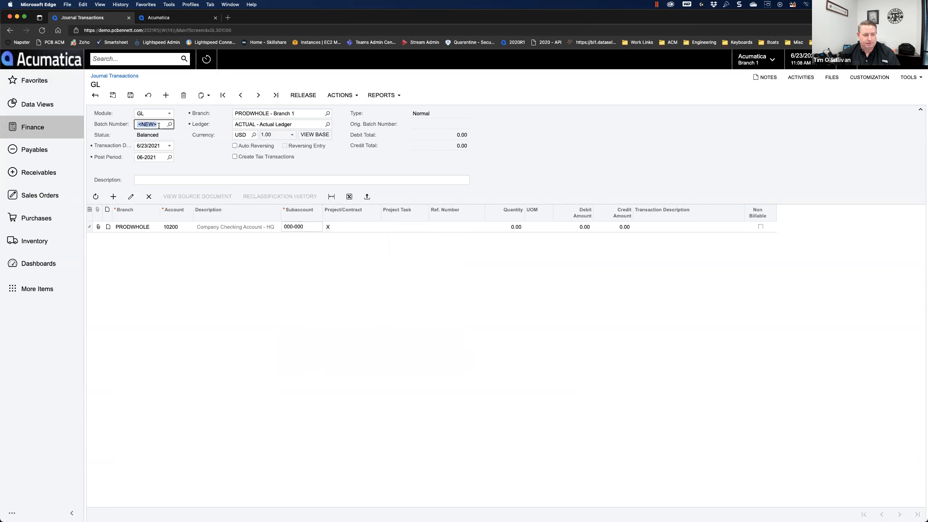
key(F3)
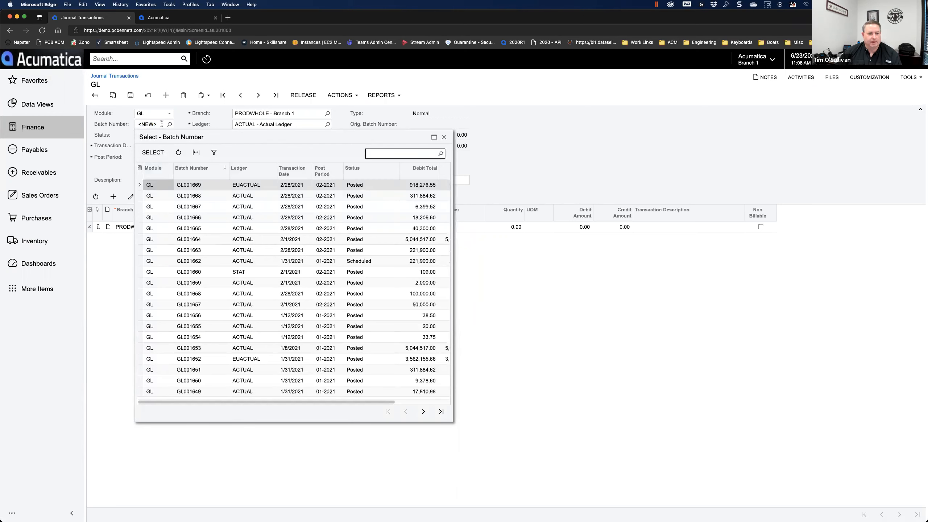
click(444, 137)
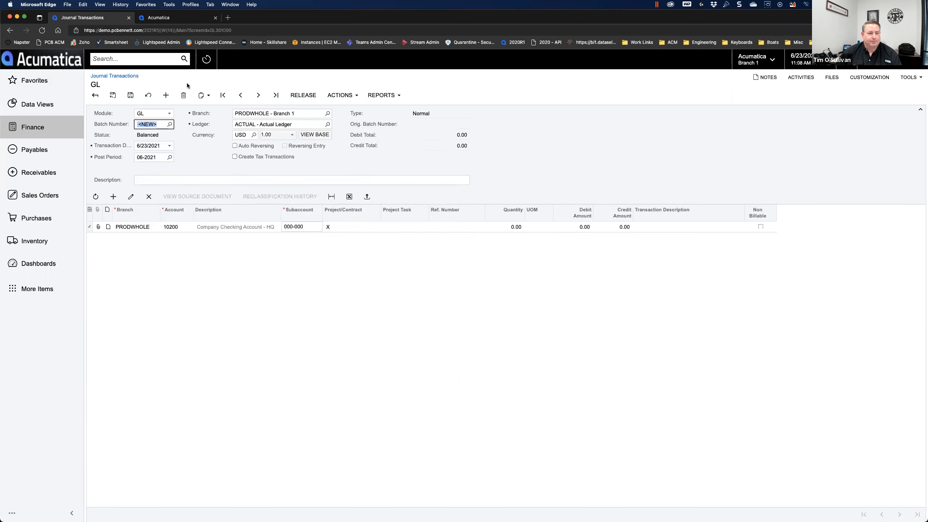
- Review the remaining sections of the Shortcut Keys help article, and highlight the Alt+G entry under Main Menu Shortcuts
click(164, 19)
scroll(265, 315, down, 3)
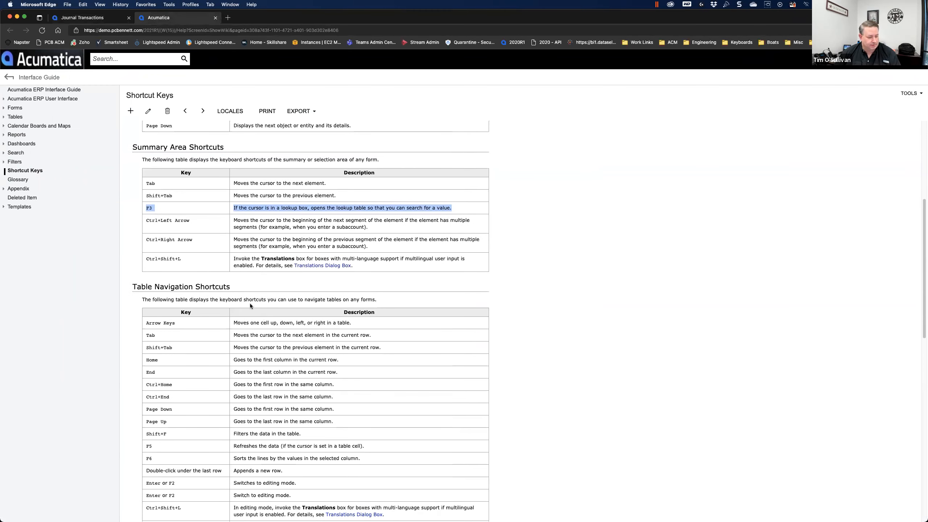
scroll(239, 304, down, 5)
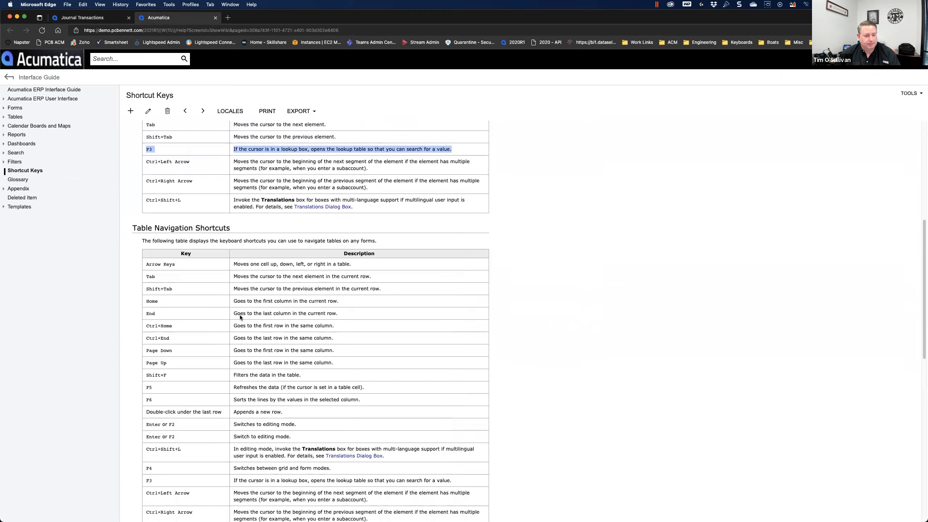
scroll(240, 315, down, 20)
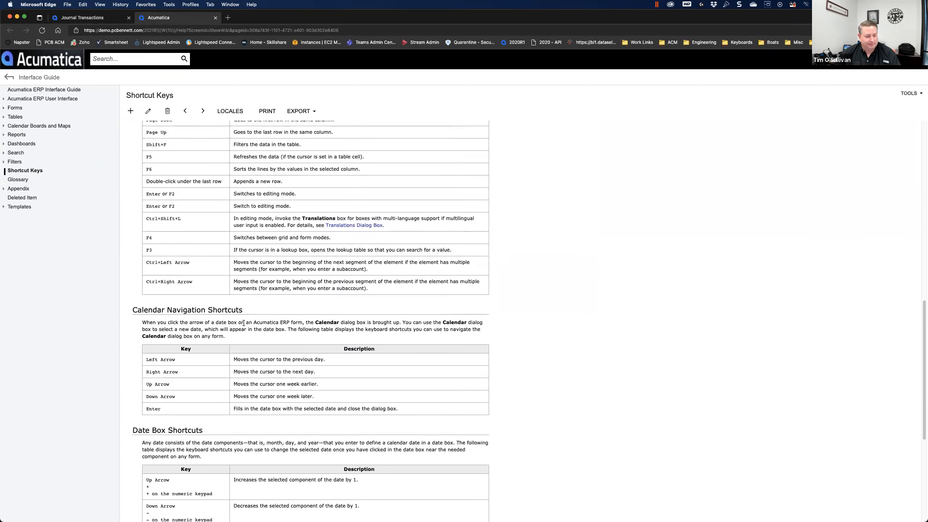
scroll(237, 328, down, 8)
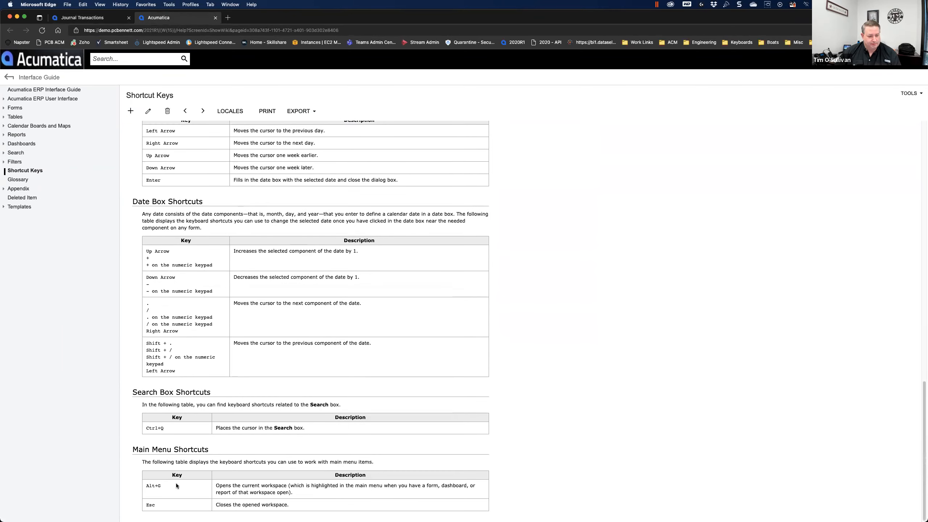
drag(297, 495, 146, 487)
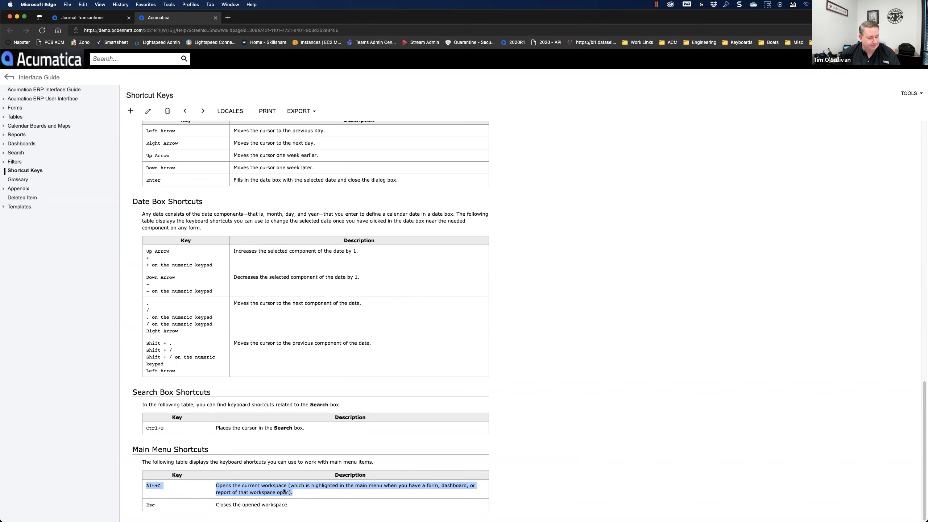
click(532, 217)
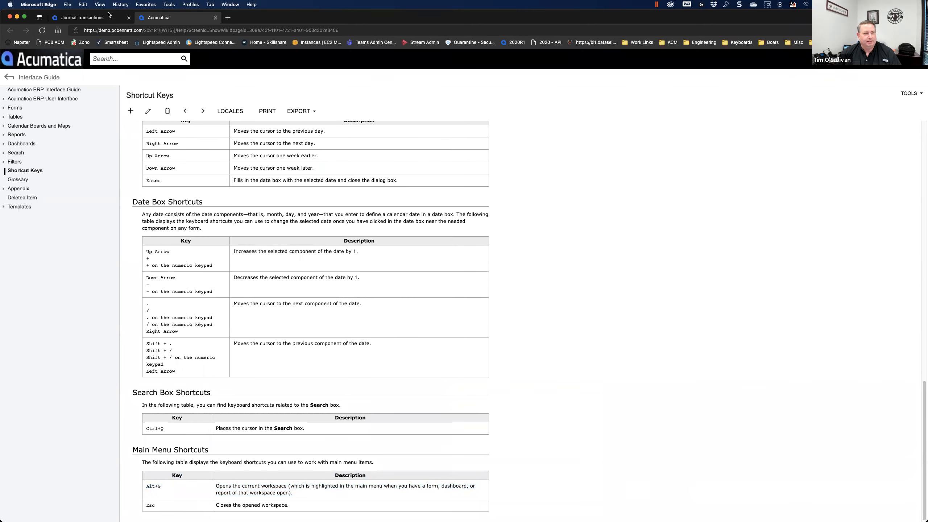
- Return to the Journal Transactions page, bring up the current Finance workspace, and close it
click(110, 17)
click(237, 286)
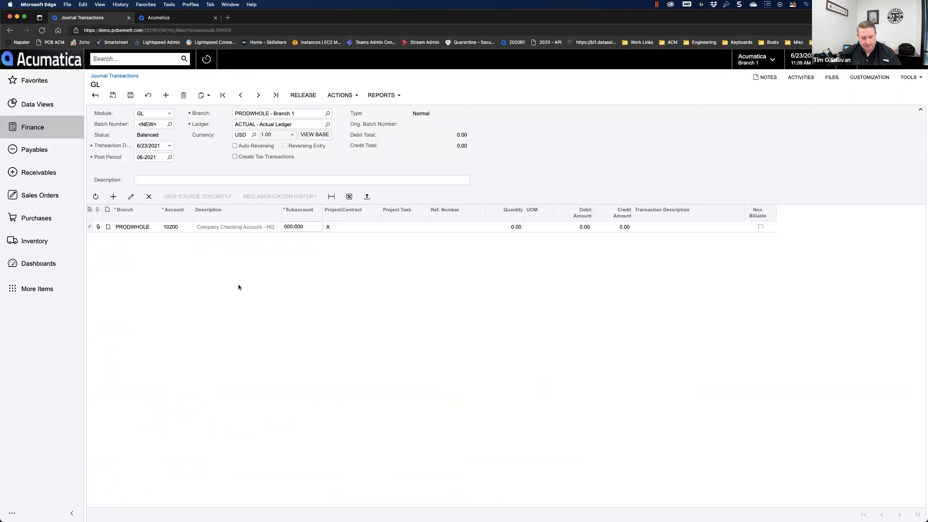
key(alt+g)
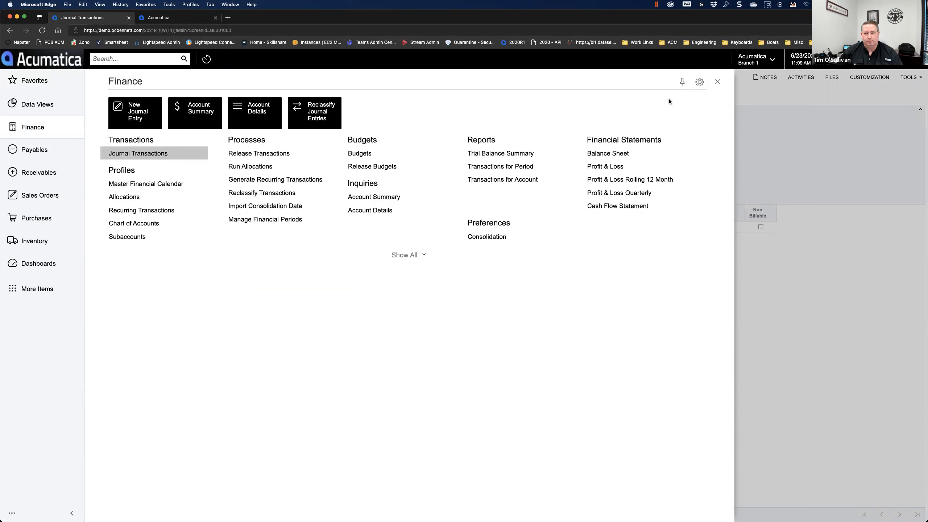
click(717, 82)
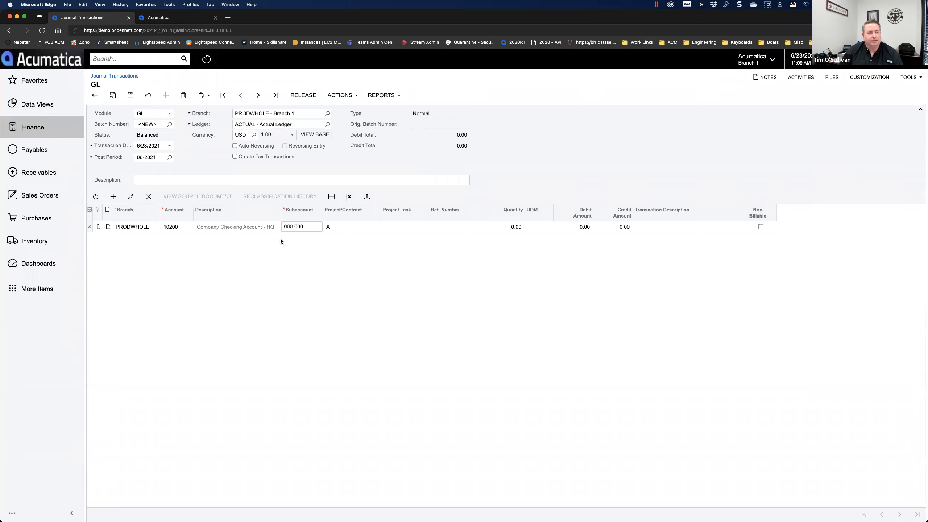
- Search the system for "mt fuji" and close the results to return to the journal transaction
text(j)
key(BackSpace)
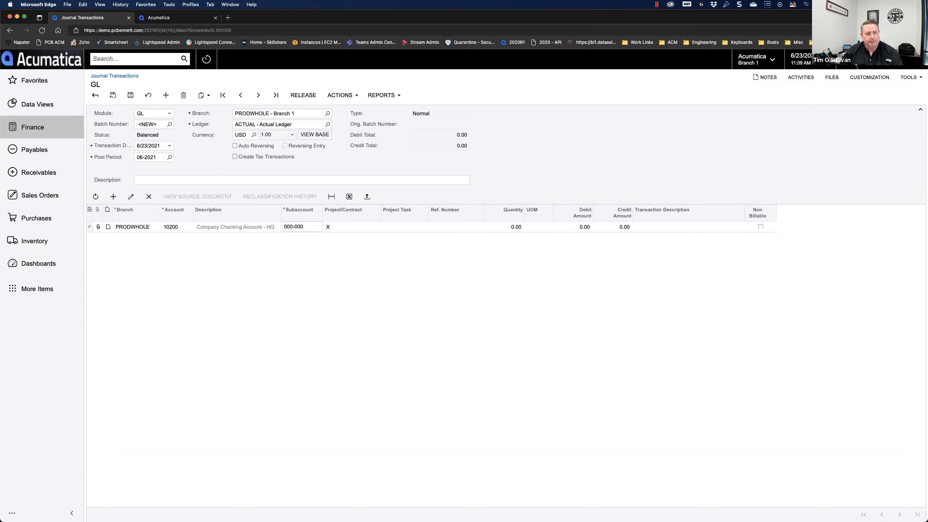
text(mt fuji)
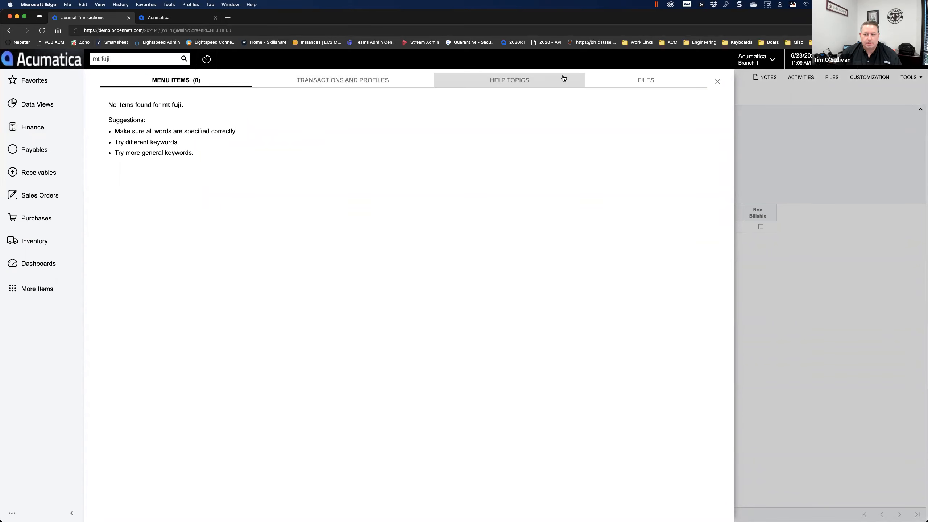
click(718, 82)
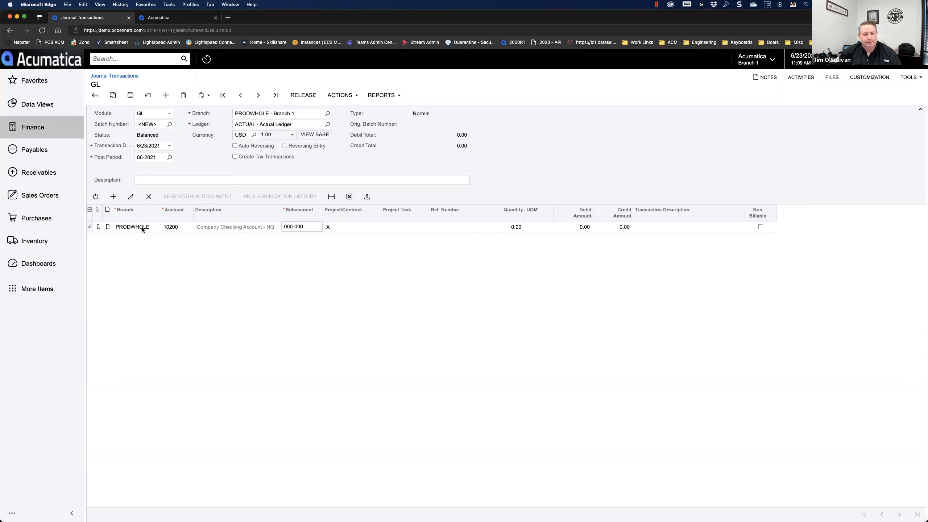
click(132, 201)
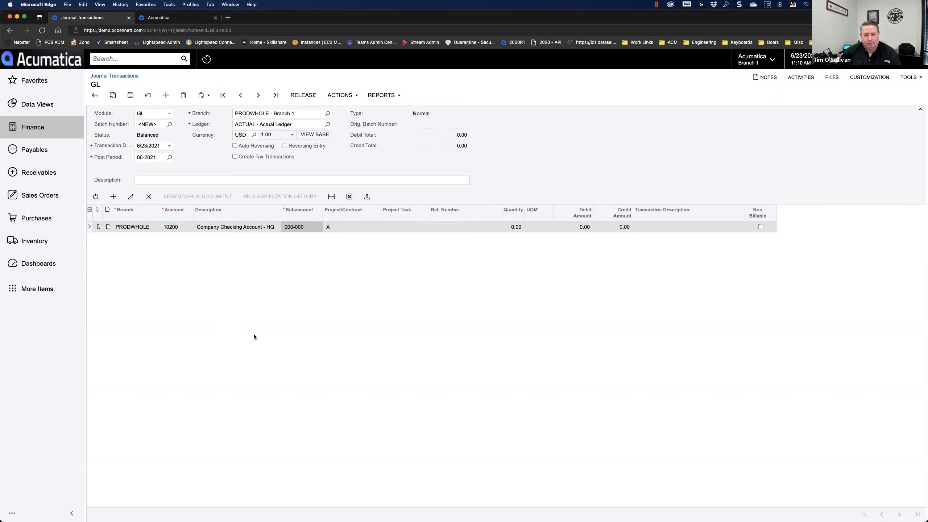
- Leave the journal transaction without saving, and open the Widget Credit Card order from the Sales Orders list
click(35, 198)
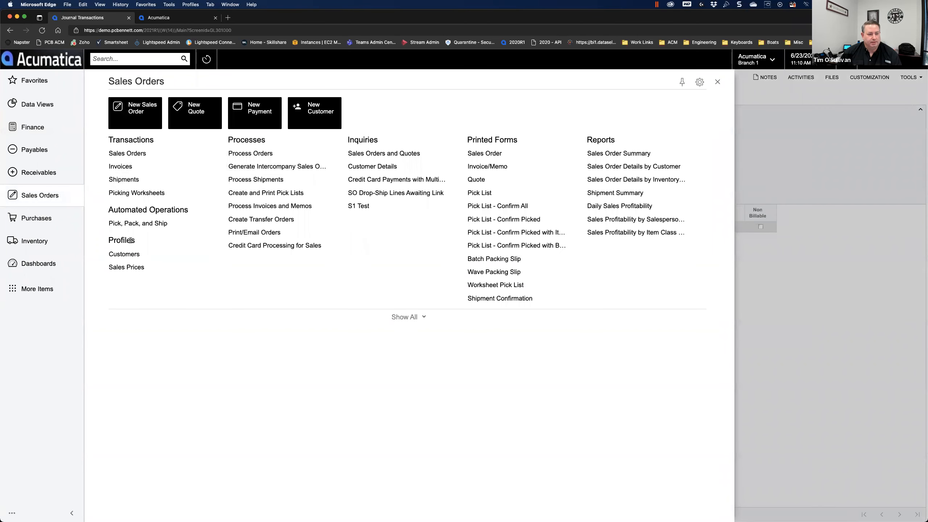
click(124, 154)
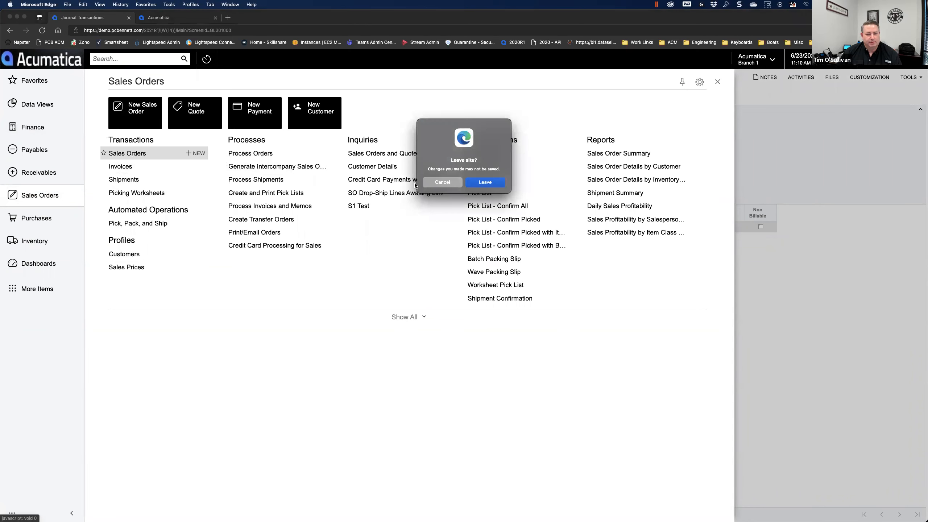
click(488, 184)
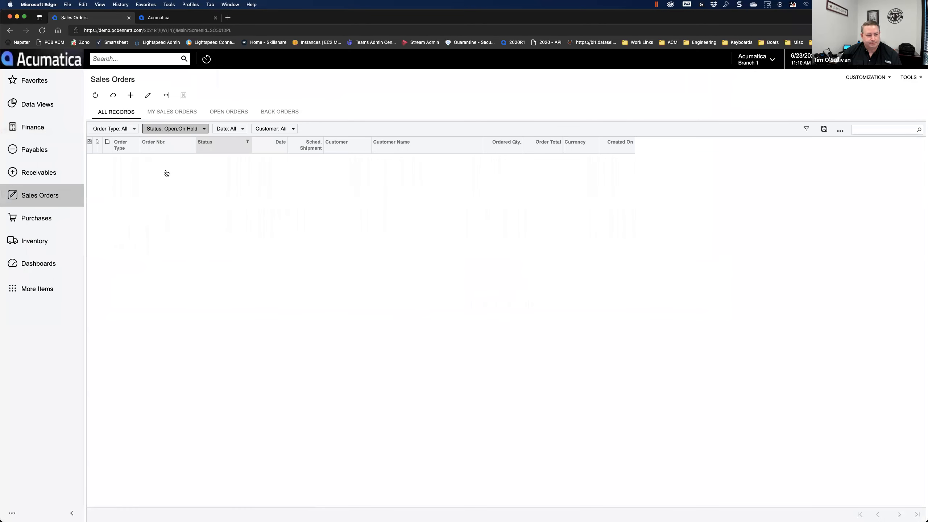
click(160, 193)
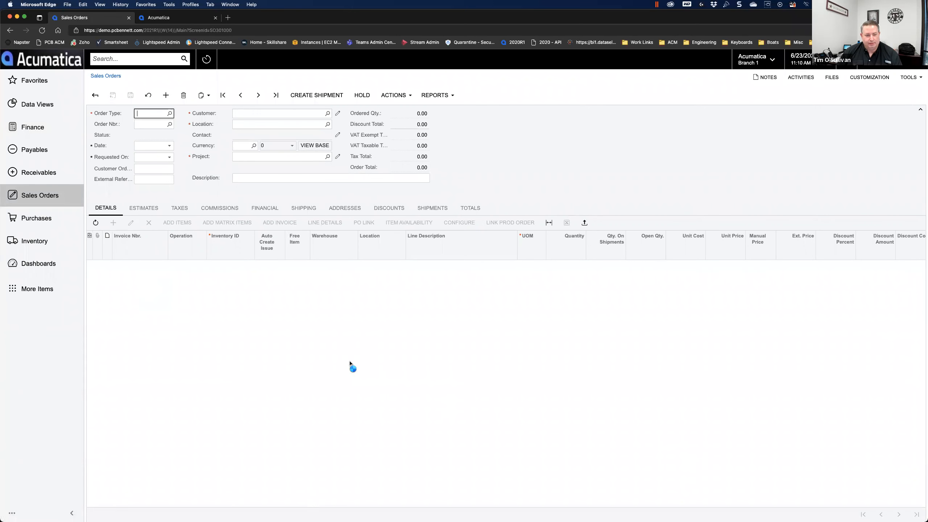
- Show the WIDGET01 order line in form view, and switch the details back to grid view
drag(237, 504, 129, 471)
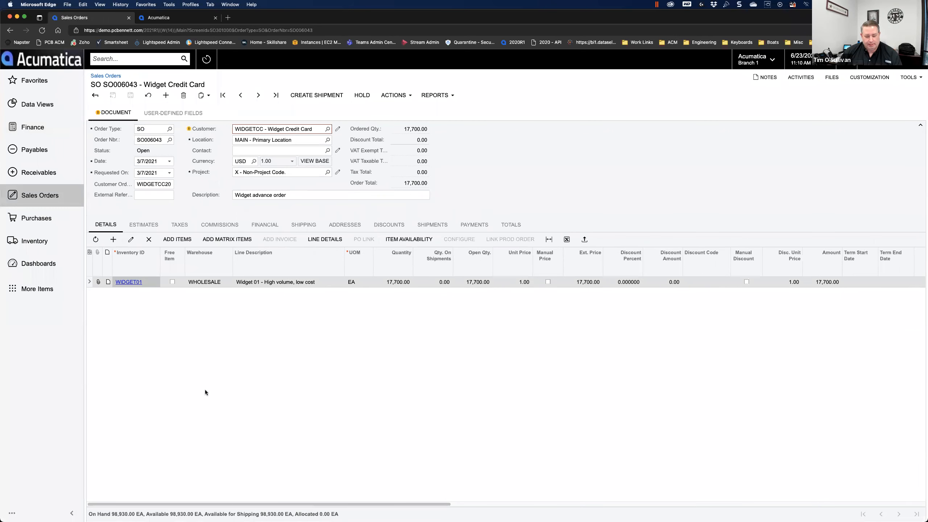
click(131, 240)
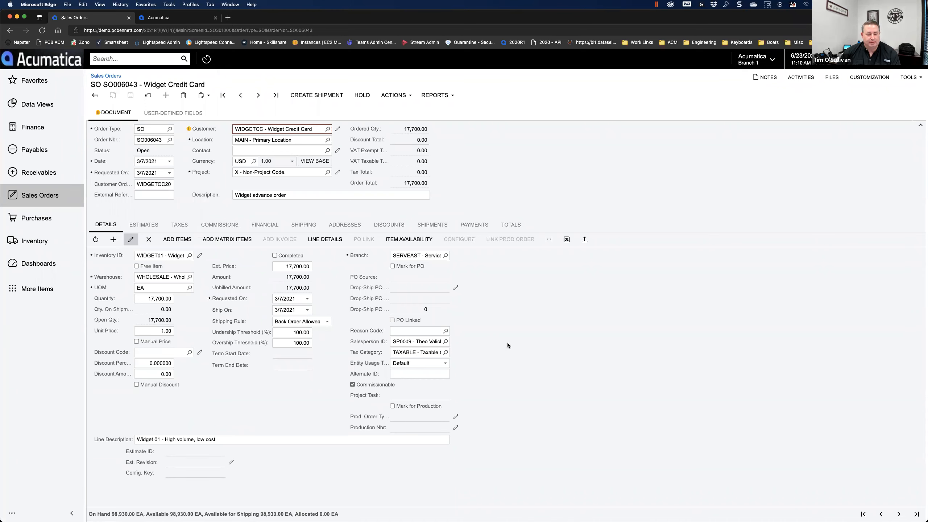
key(Escape)
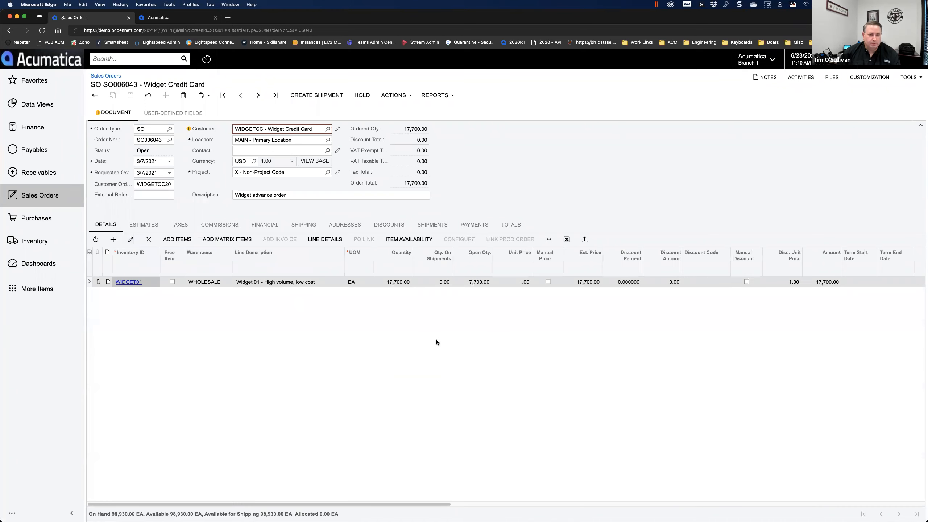
- Look back through the Shortcut Keys help article up to its beginning, and close the help page
click(181, 19)
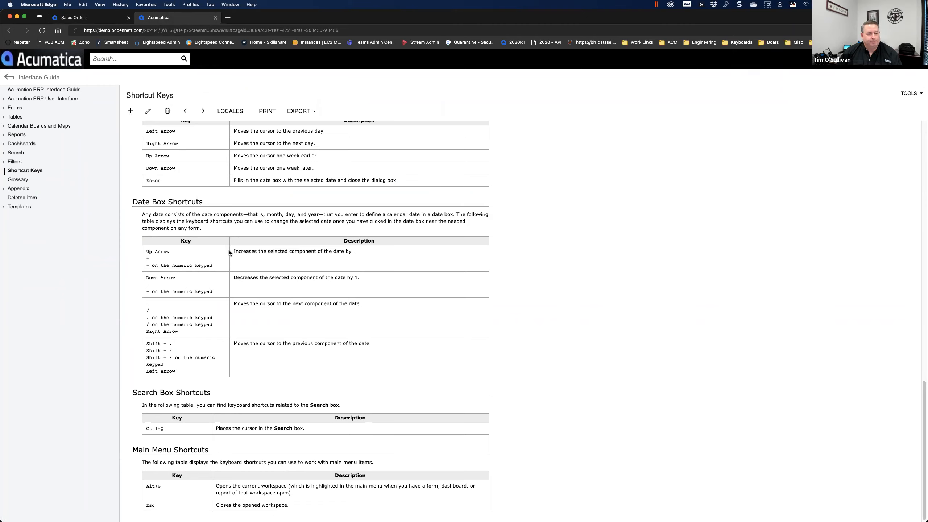
scroll(230, 251, up, 6)
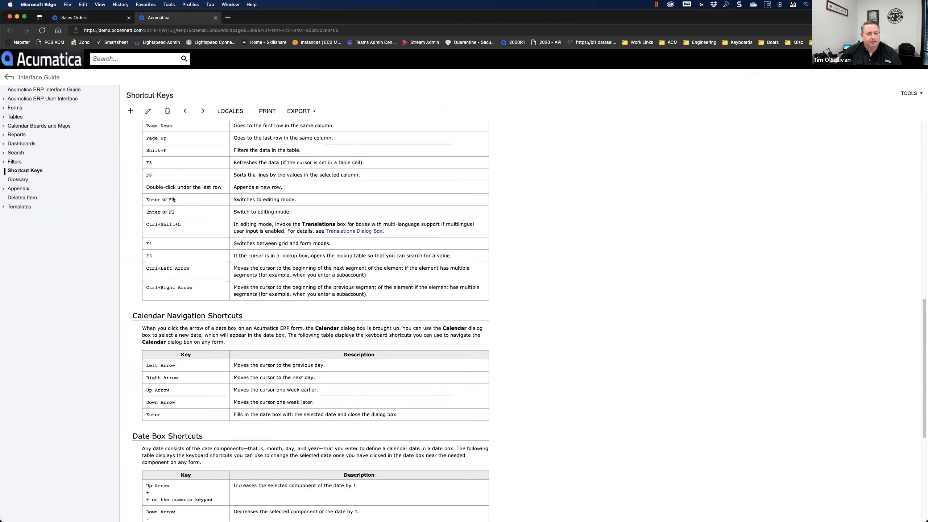
scroll(174, 183, up, 2)
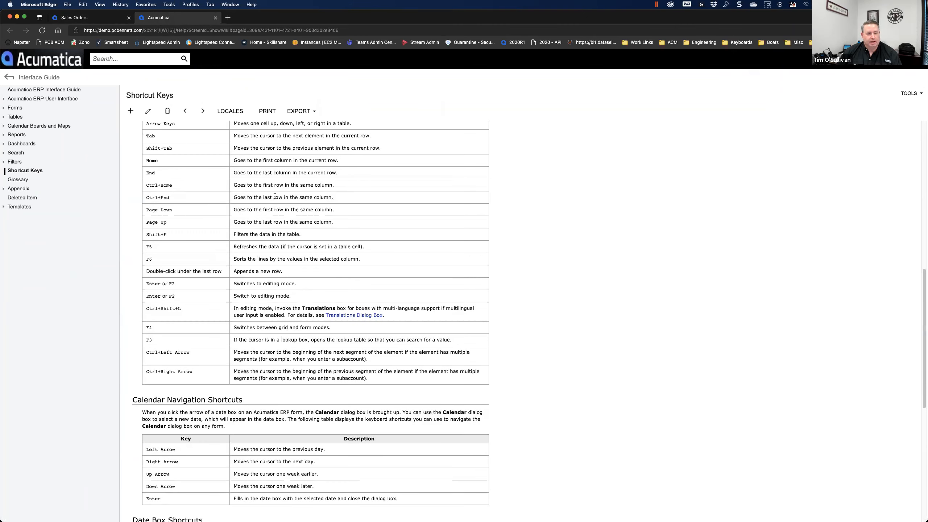
scroll(249, 219, up, 1)
scroll(235, 220, up, 10)
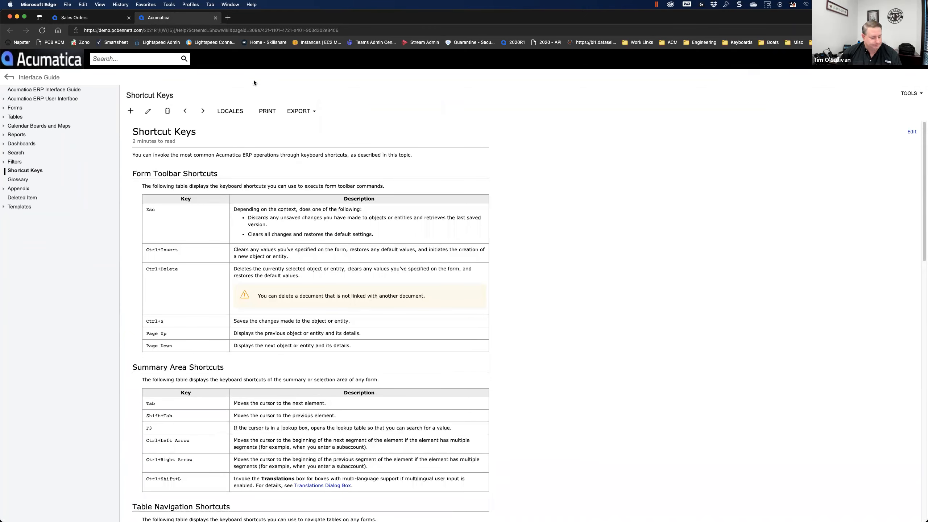
click(215, 17)
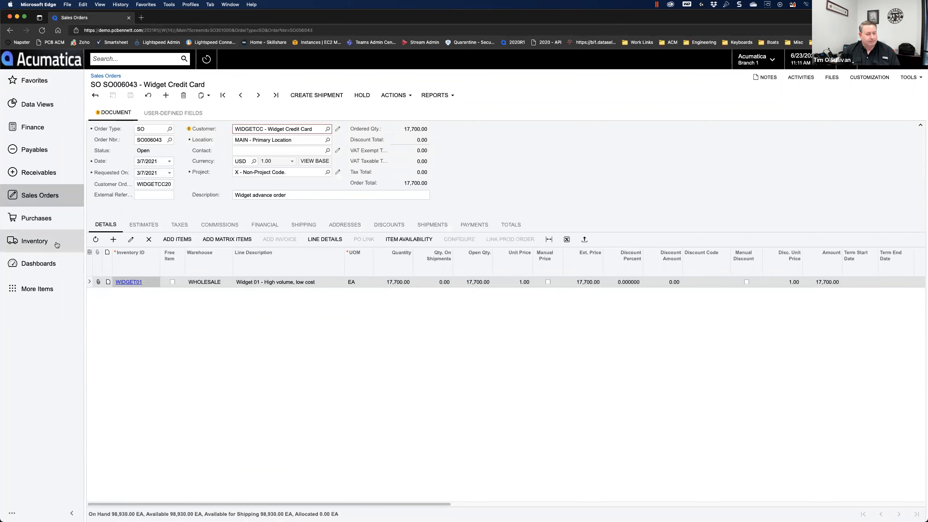
- Open the Stock Items list from the Inventory workspace
click(34, 242)
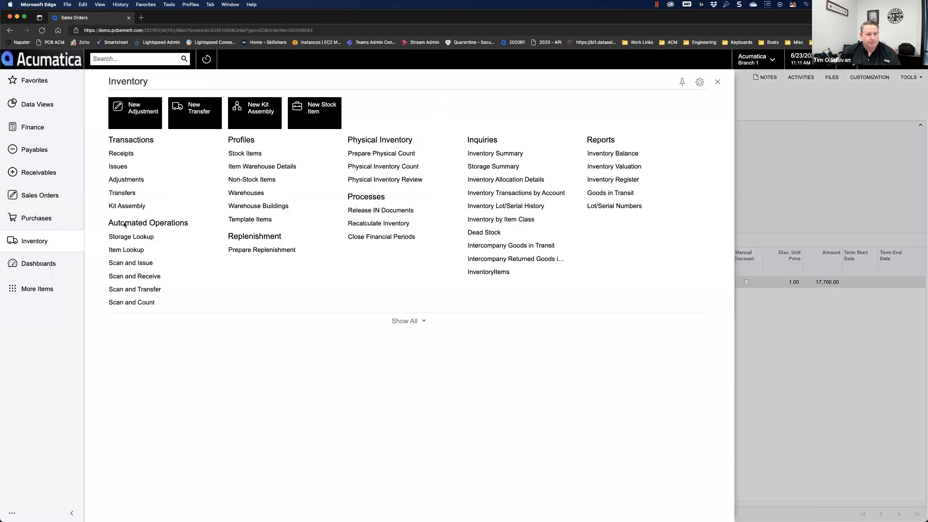
click(246, 154)
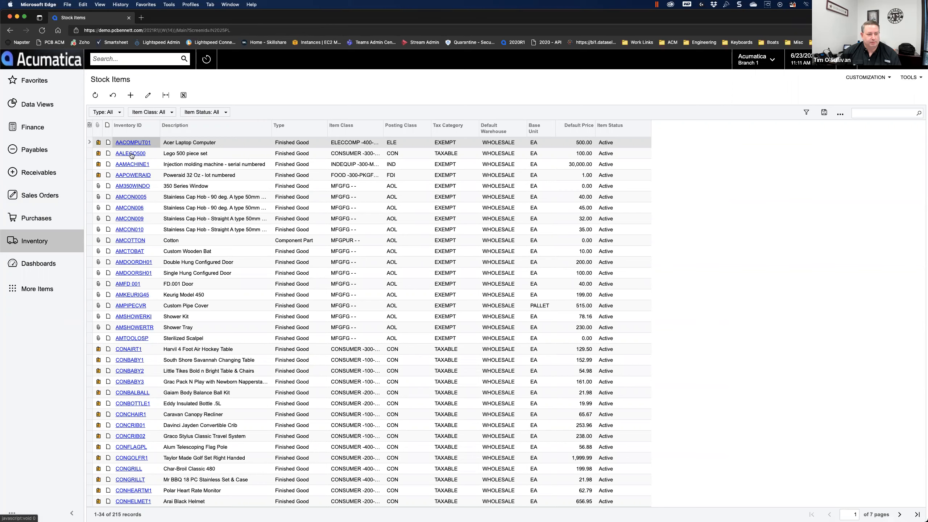
- Show the attributes of stock item AALEGO500, and open its attached AALEGO500.jpg for file maintenance
click(131, 154)
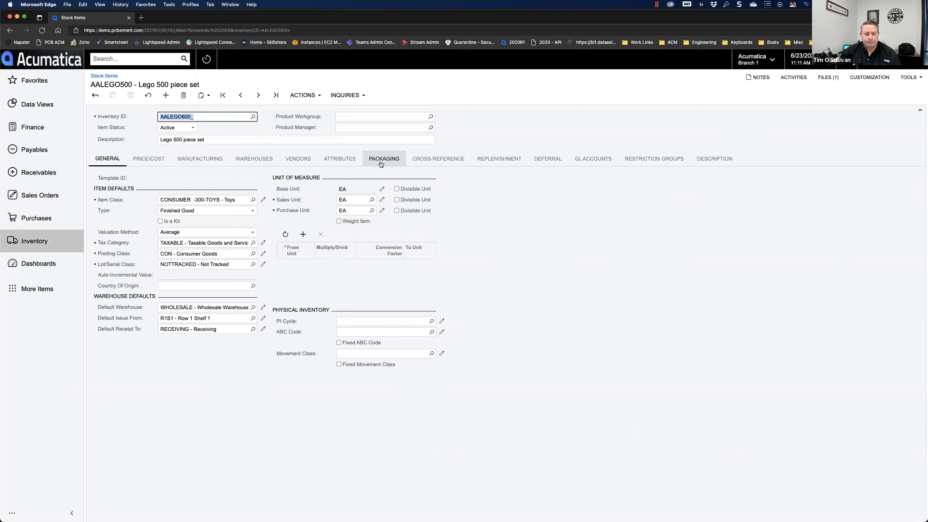
click(344, 162)
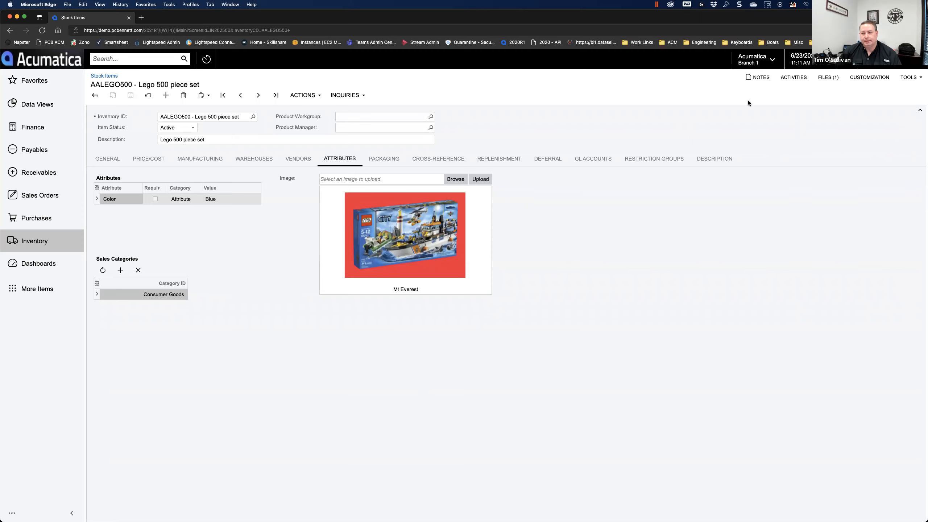
click(828, 78)
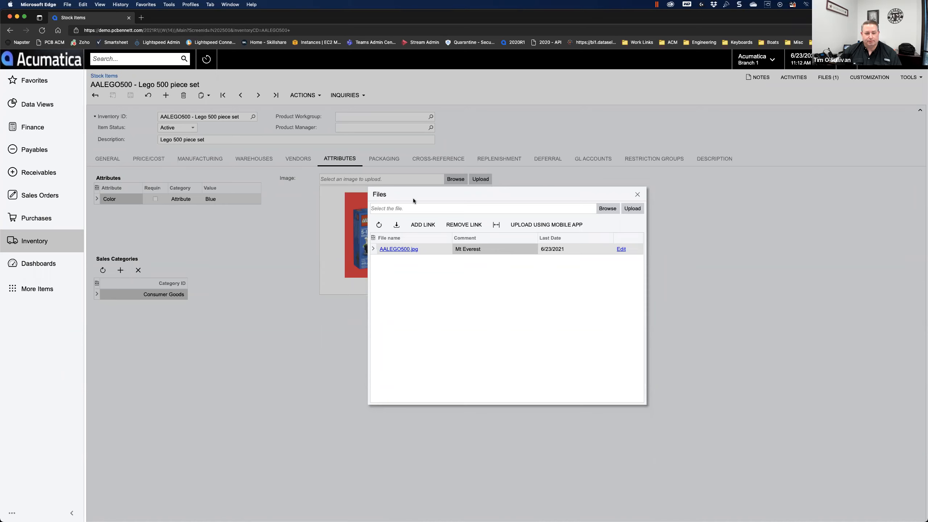
click(637, 194)
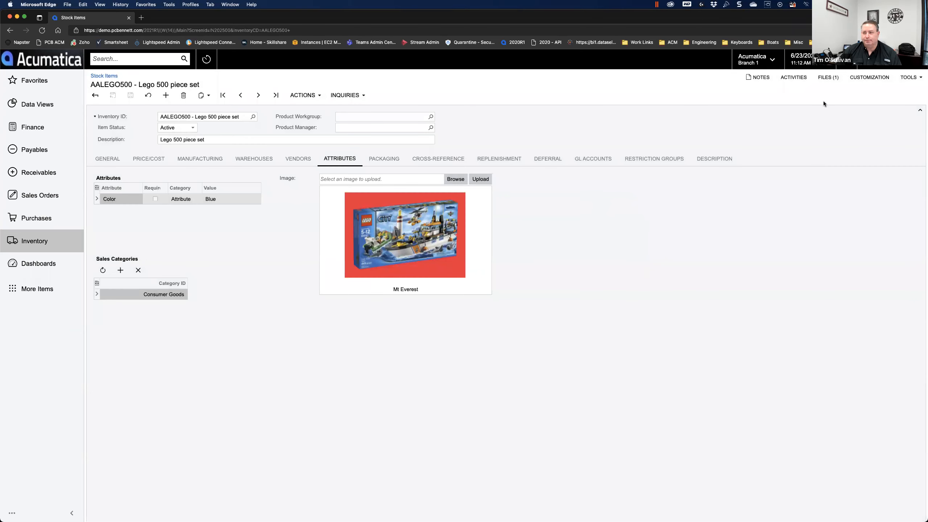
click(827, 77)
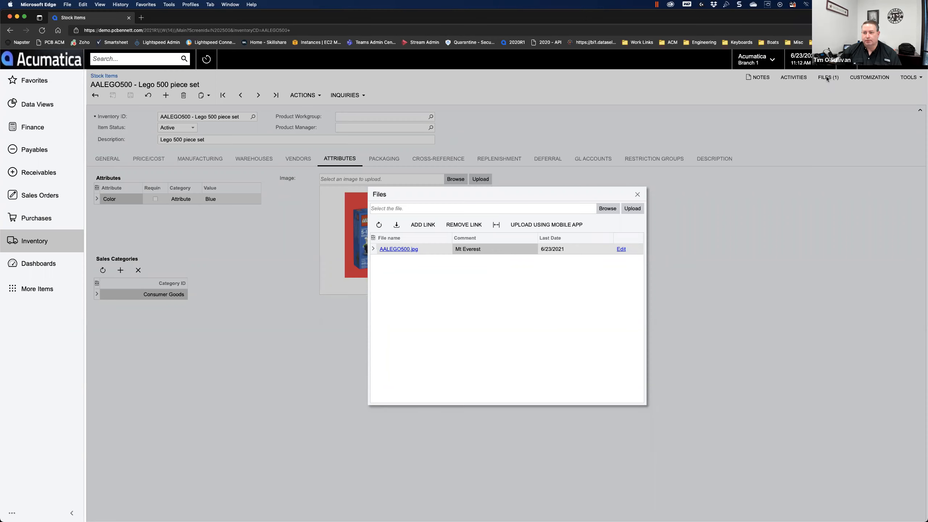
click(621, 249)
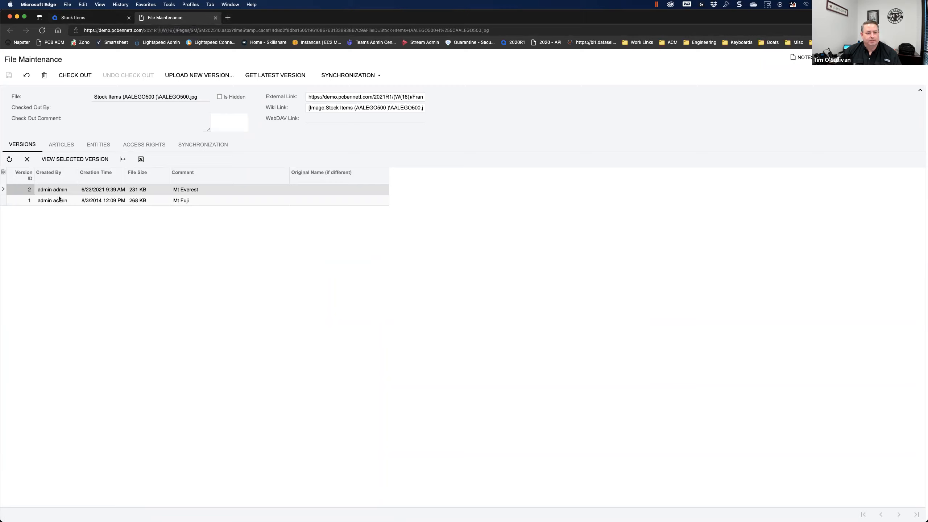
- View the image stored as version 1 (Mt Fuji) of the file, and close the preview
triple_click(165, 97)
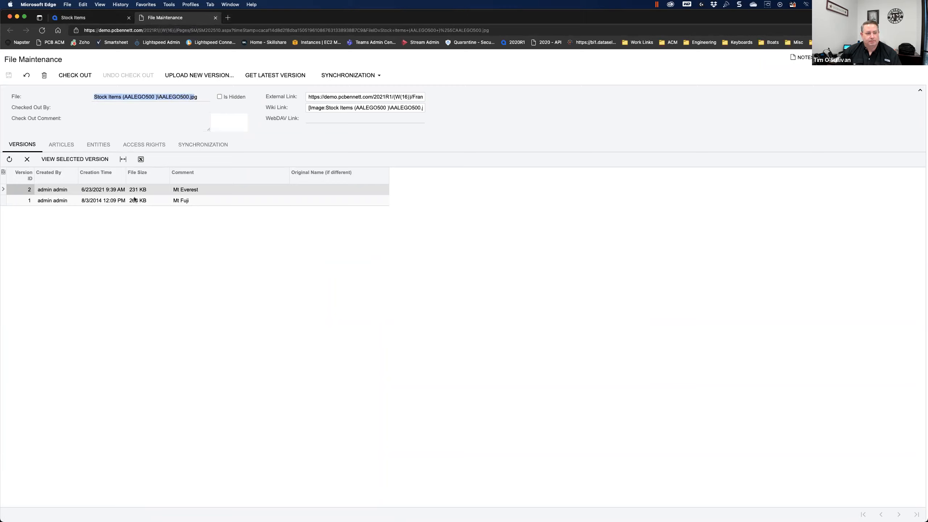
click(118, 201)
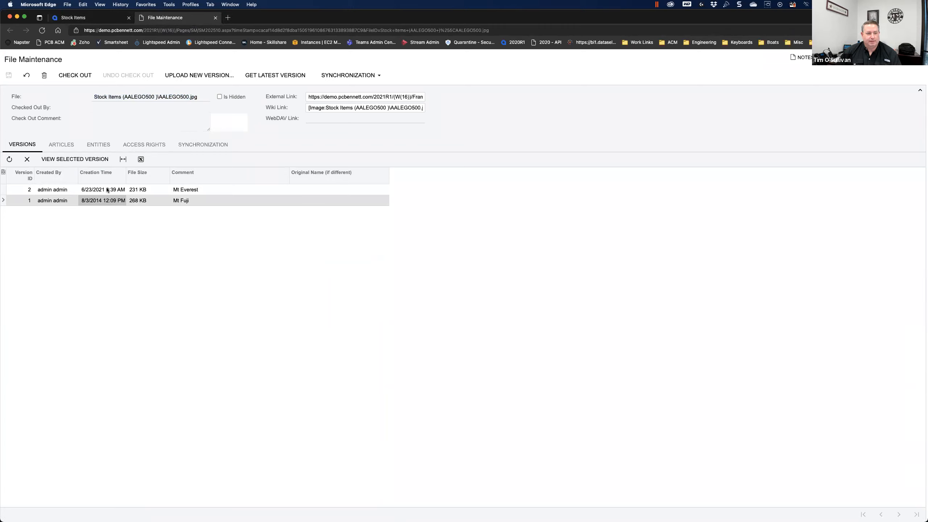
click(57, 190)
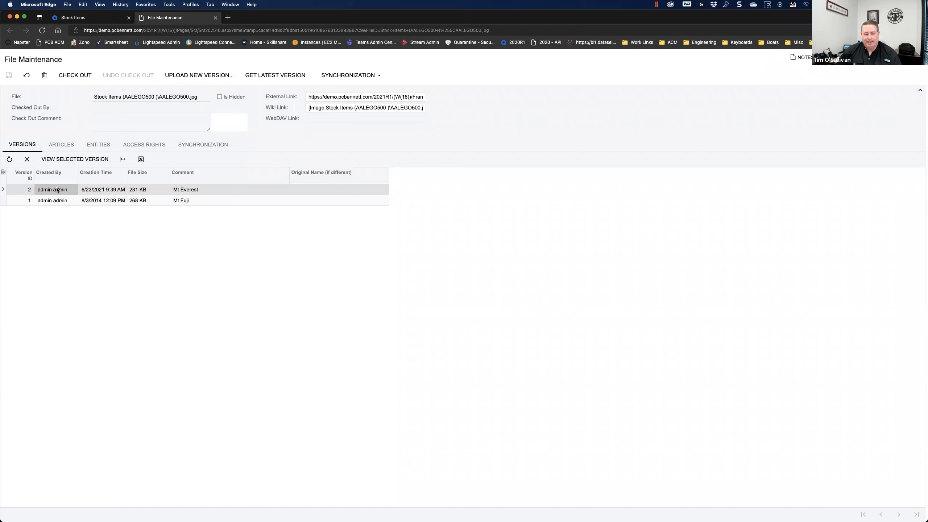
click(63, 201)
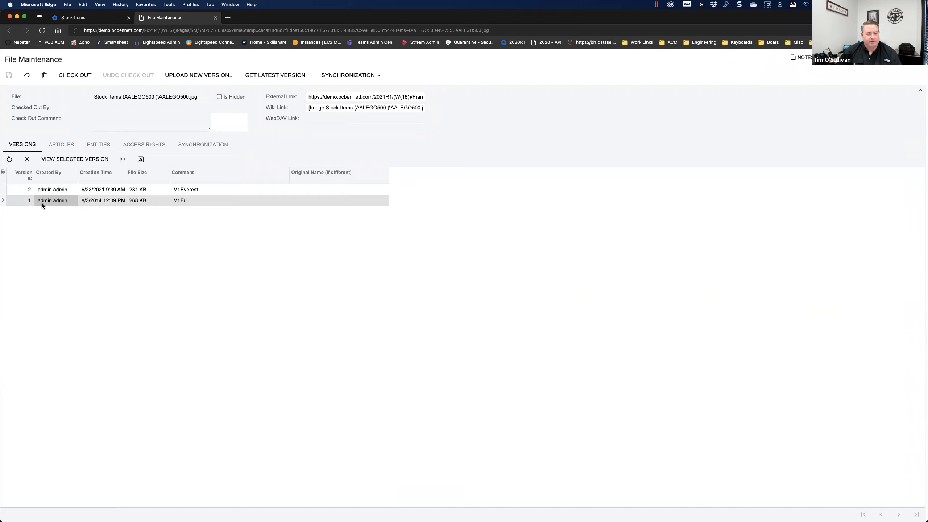
click(88, 162)
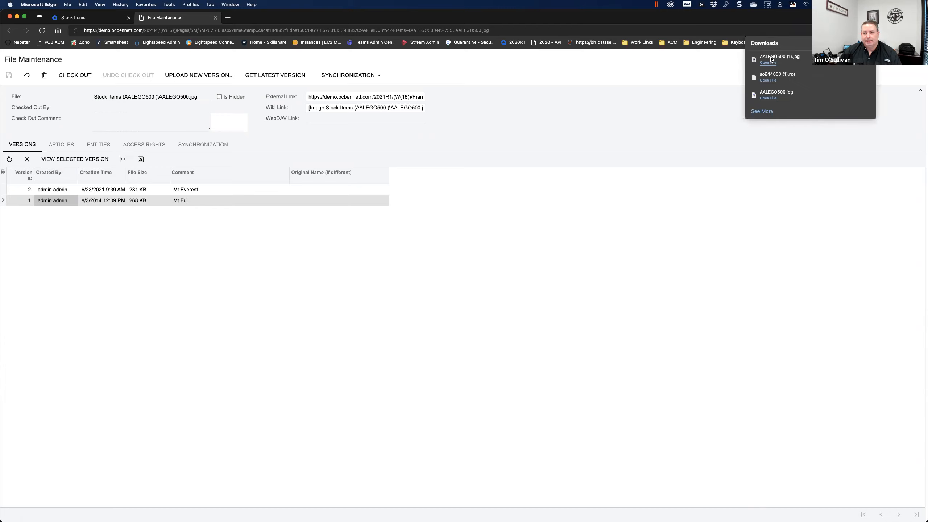
click(769, 64)
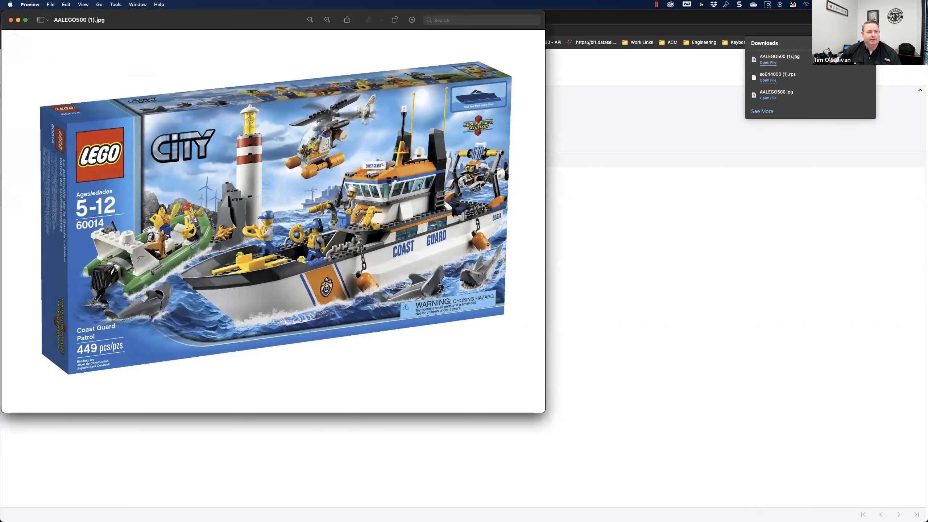
click(11, 19)
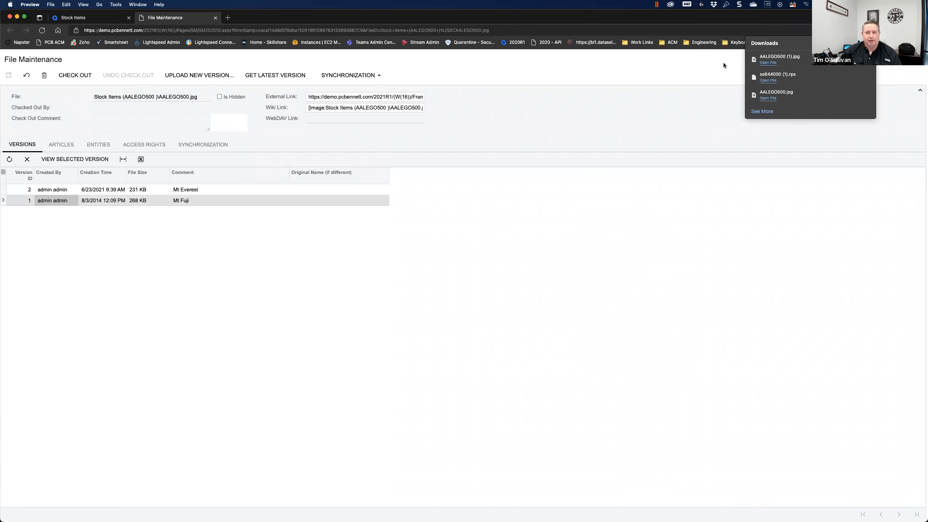
- View the image stored as version 2 (Mt Everest) of the file, and close the preview
click(200, 189)
click(212, 189)
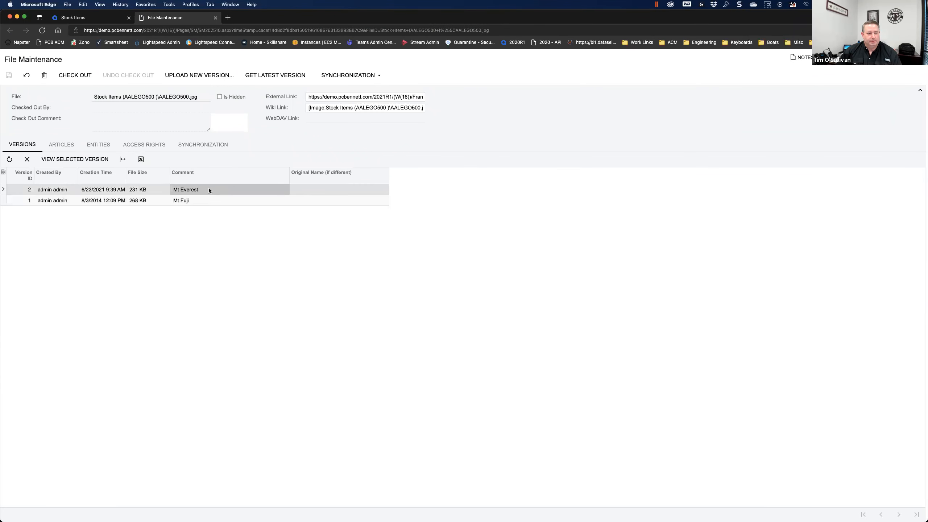
click(74, 159)
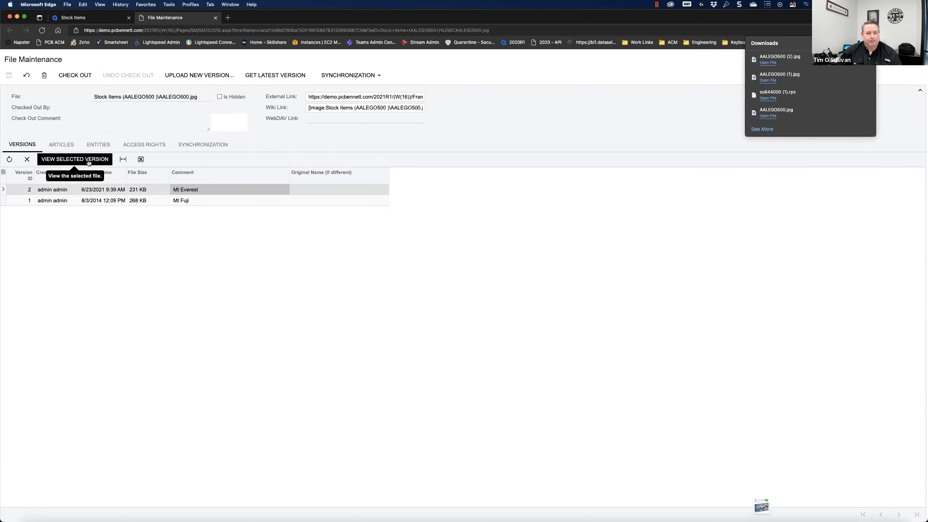
click(770, 62)
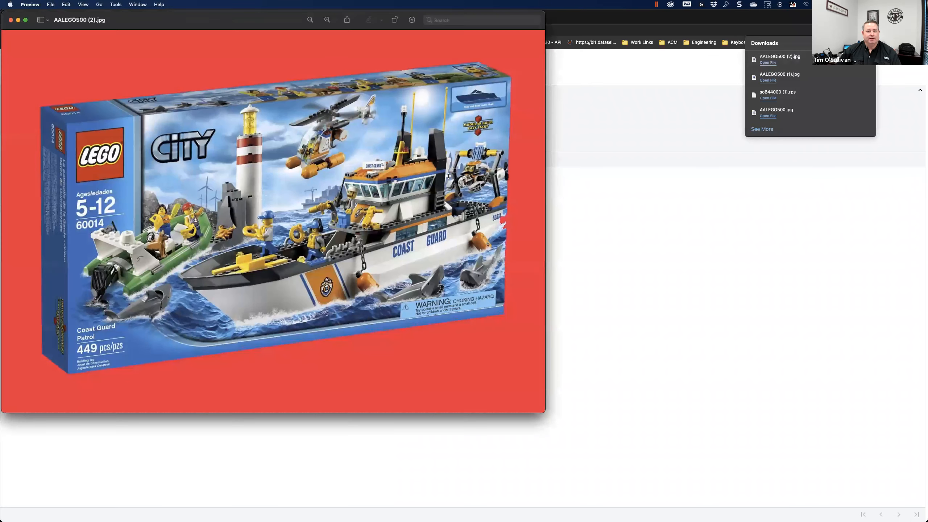
click(11, 20)
click(692, 210)
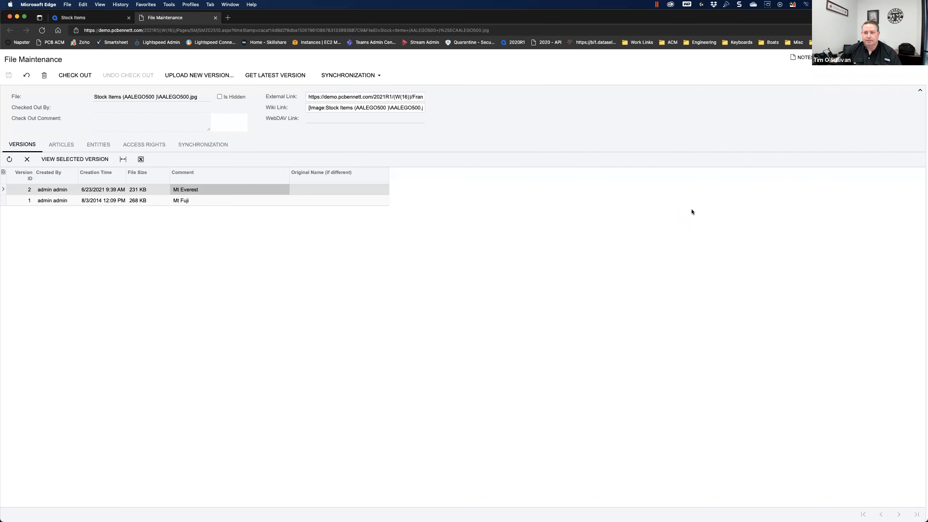
- Upload AALEGO500.jpg from the Downloads folder as a new version of the file
click(192, 76)
click(410, 266)
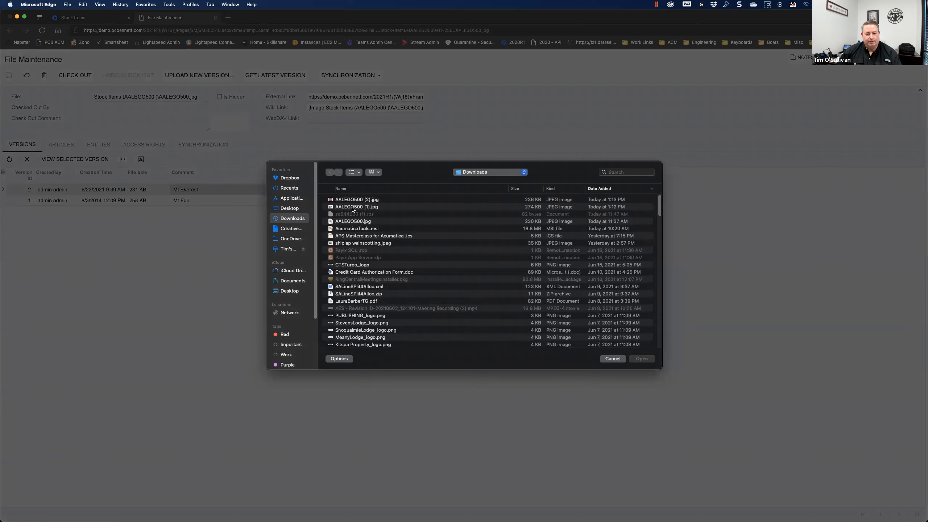
click(353, 208)
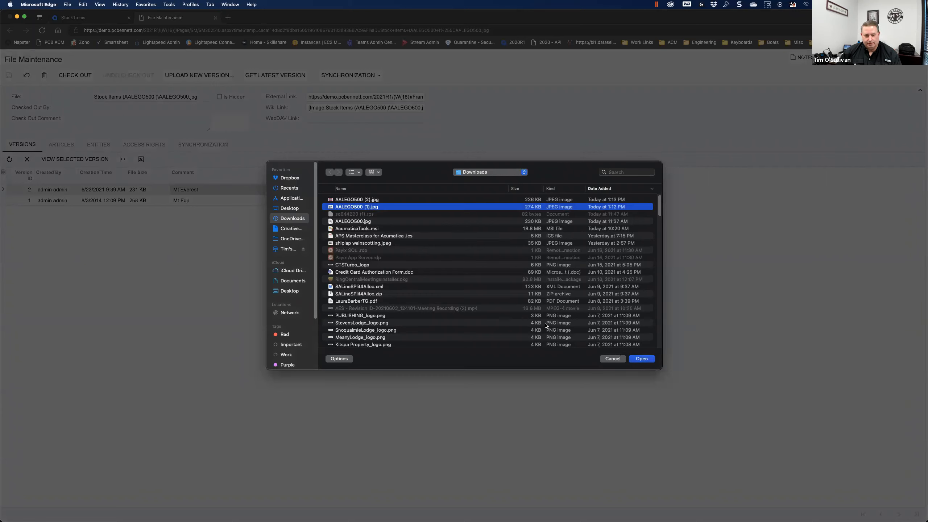
click(360, 222)
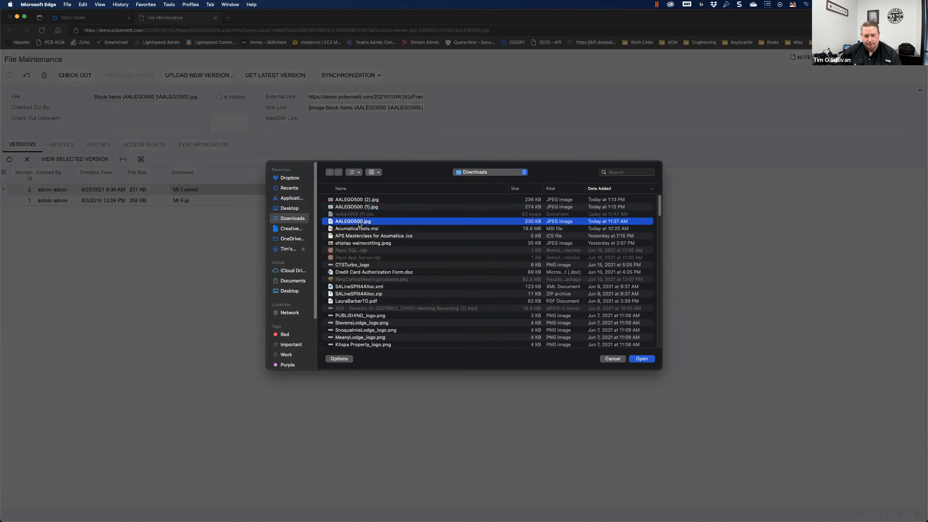
click(642, 358)
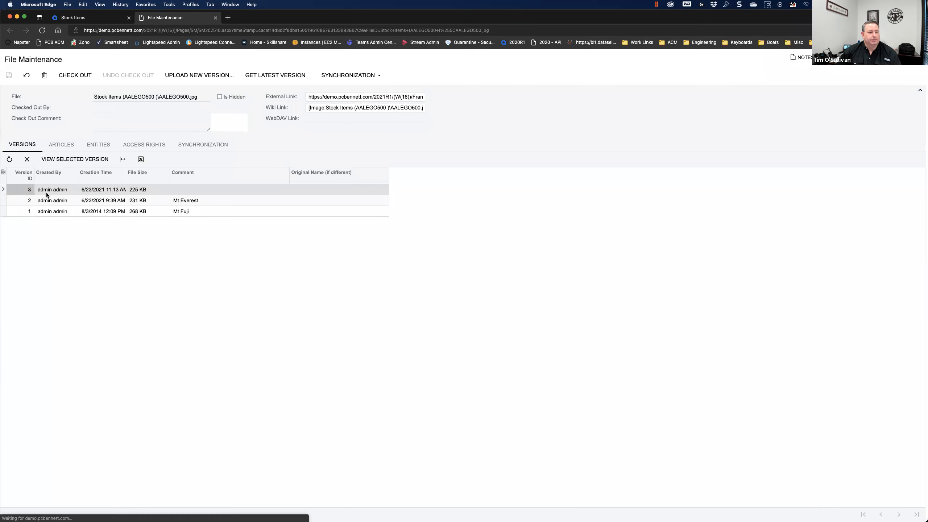
- View the newly uploaded version 3 image, close the preview, and compare the entries in the version list
click(37, 193)
click(61, 160)
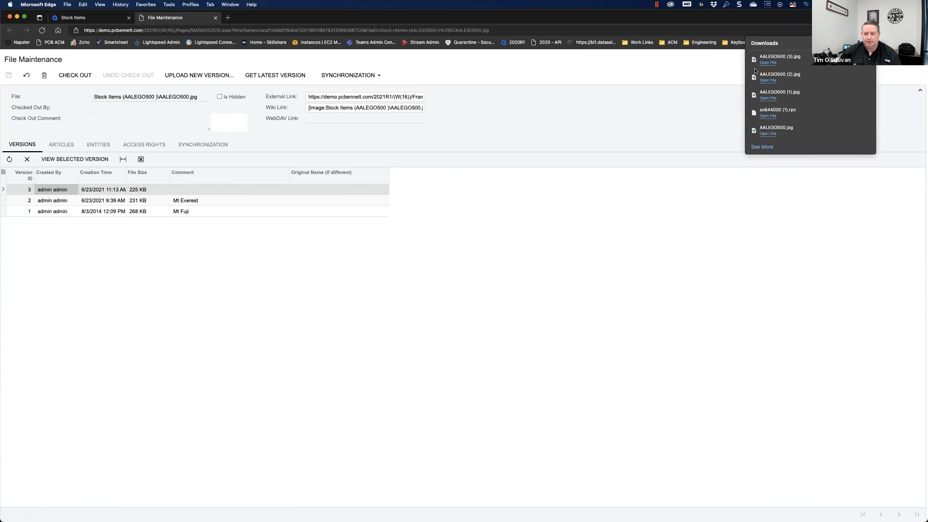
click(768, 63)
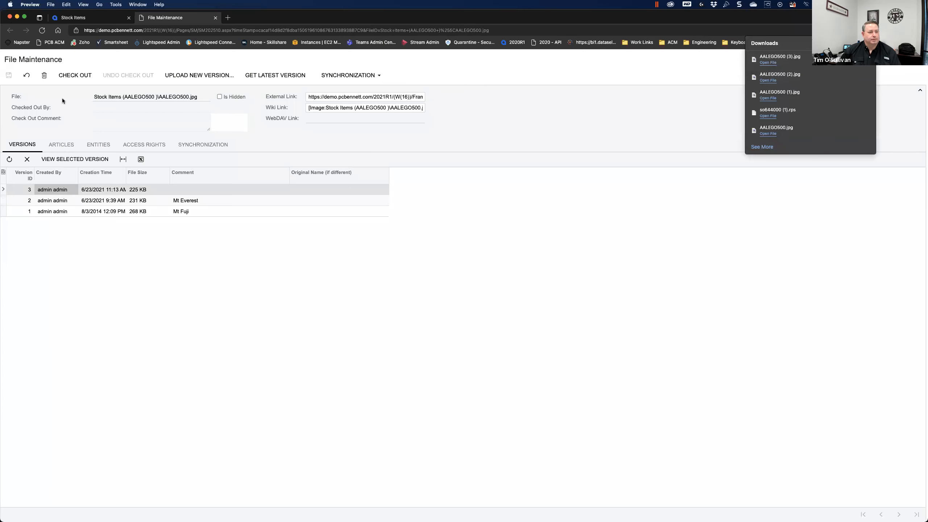
click(10, 19)
click(61, 214)
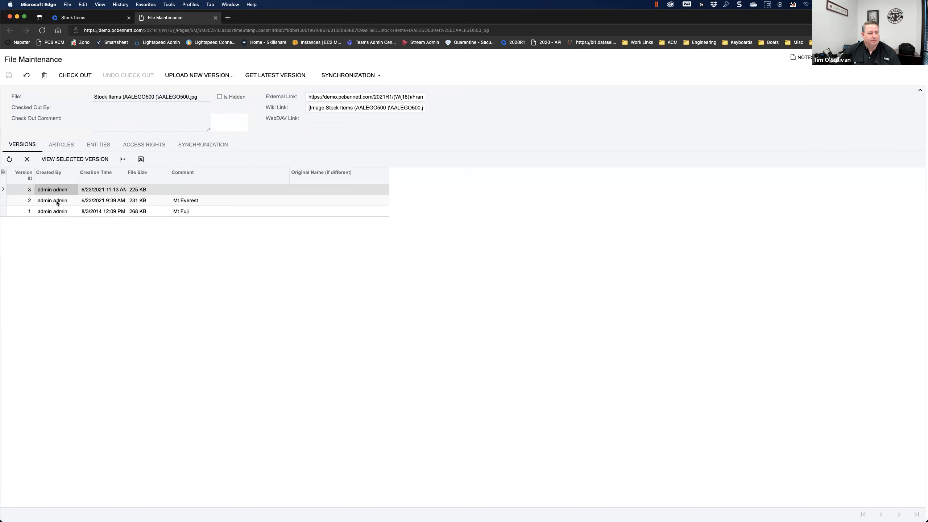
click(58, 202)
click(58, 189)
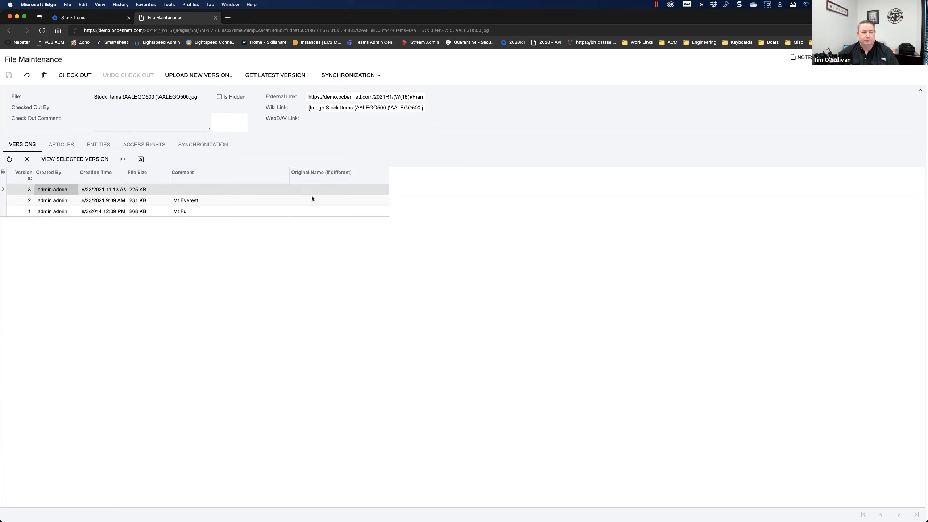
- Enter the comment "Mt Acumatica" for version 3 of the file, and save the change
click(205, 189)
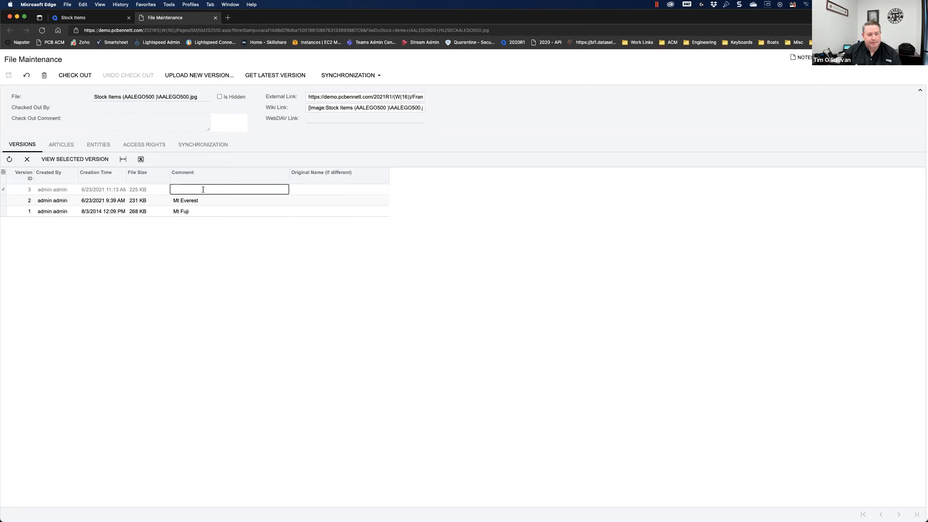
text(Mt)
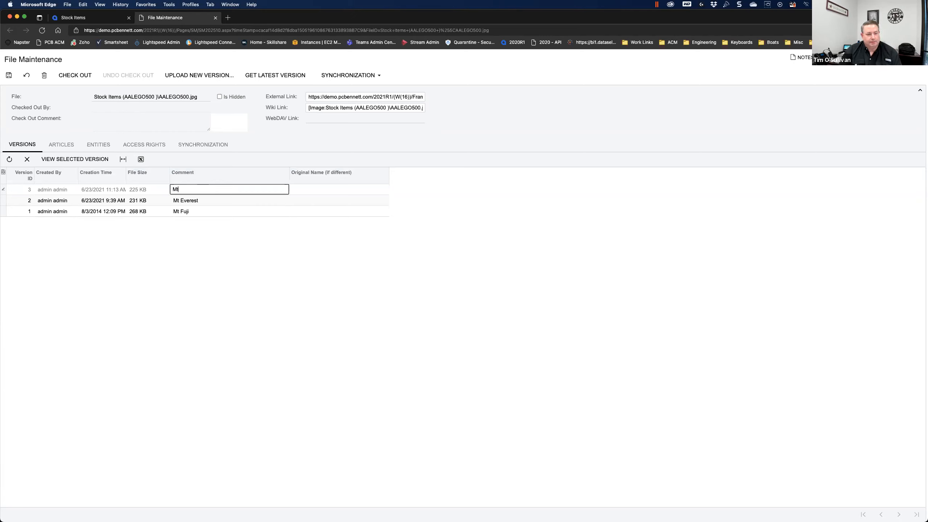
text( Acumatica)
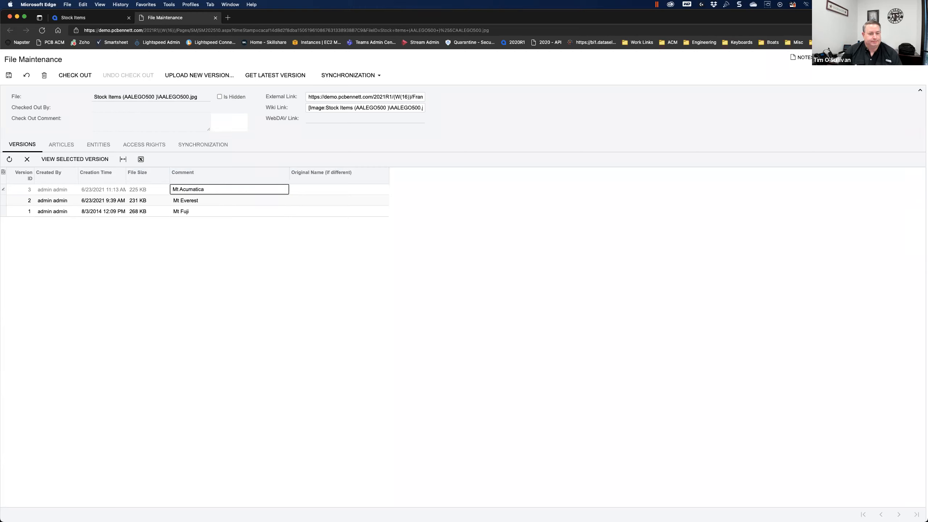
key(Tab)
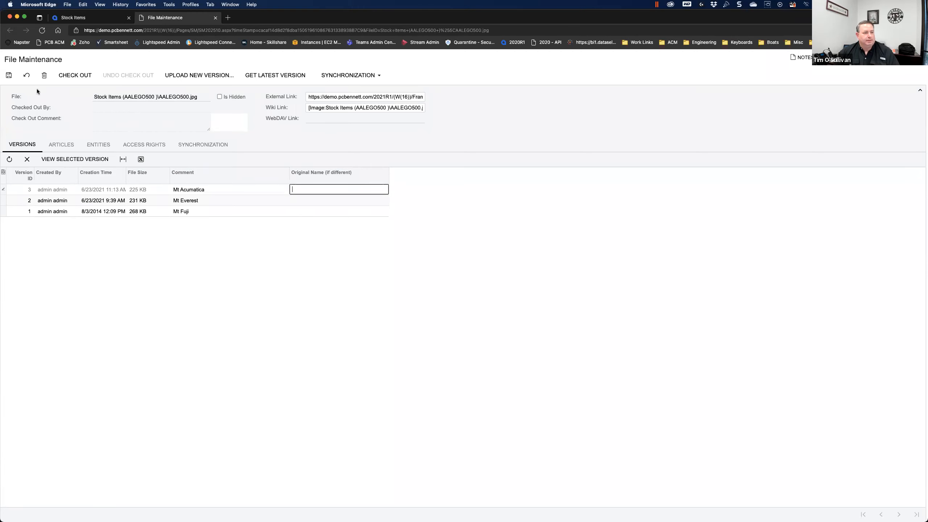
click(9, 75)
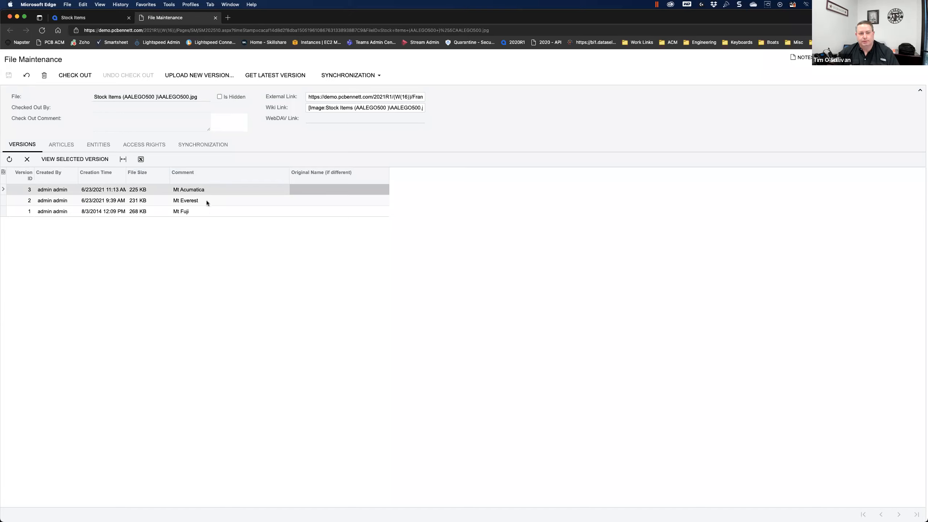
click(358, 190)
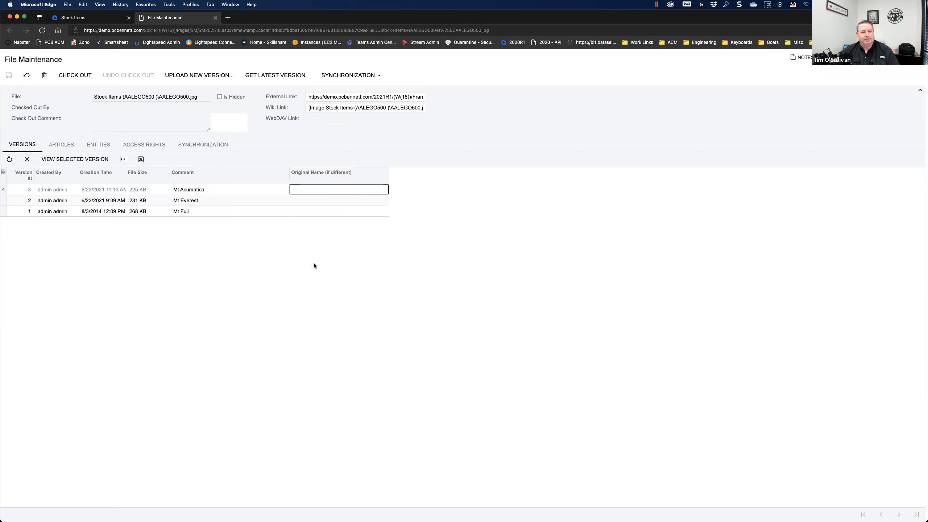
click(498, 130)
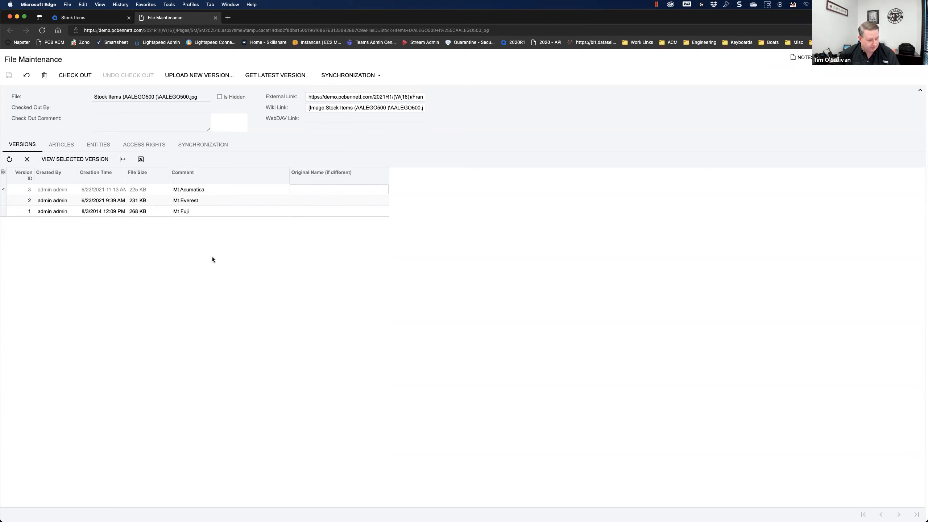
- Close the file maintenance page and the item's attached files, and return to the Stock Items list
click(217, 18)
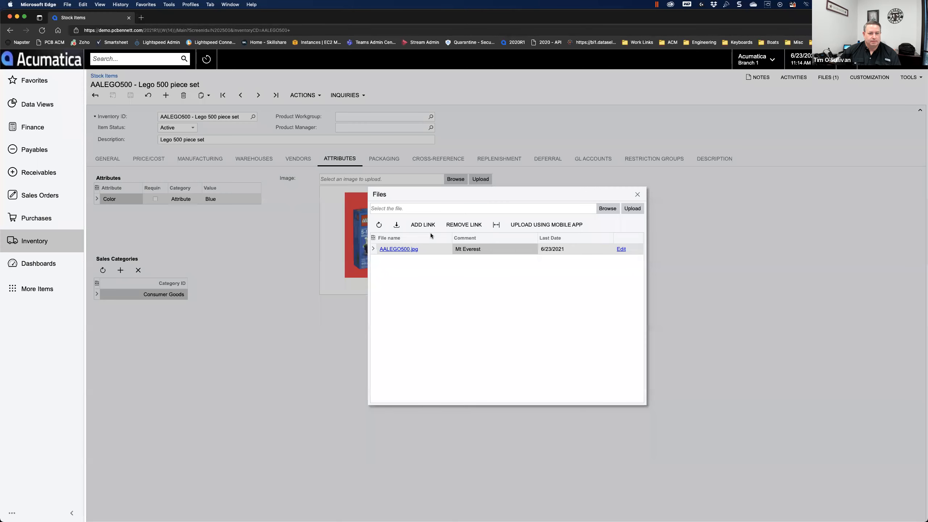
click(637, 194)
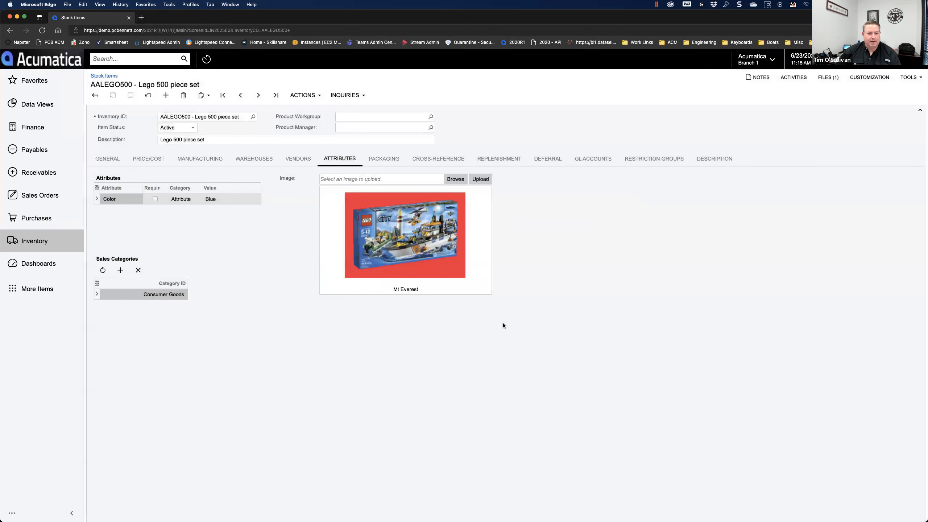
click(94, 94)
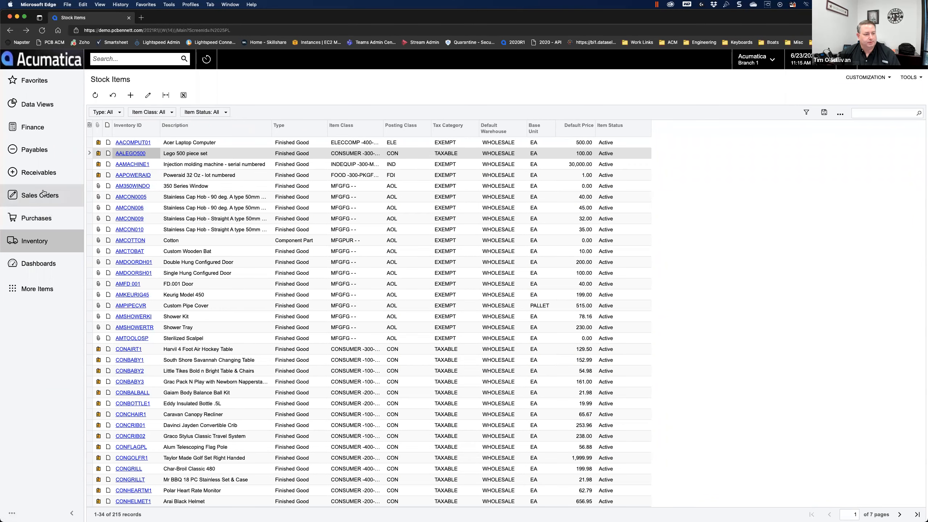
- Open the first Alta Ace order in the Sales Orders list, and copy it to the clipboard
click(36, 198)
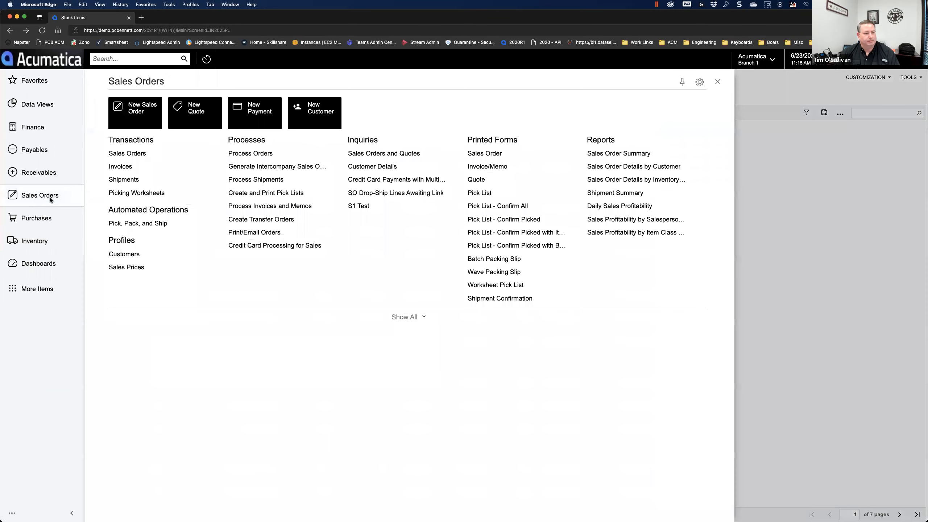
click(133, 154)
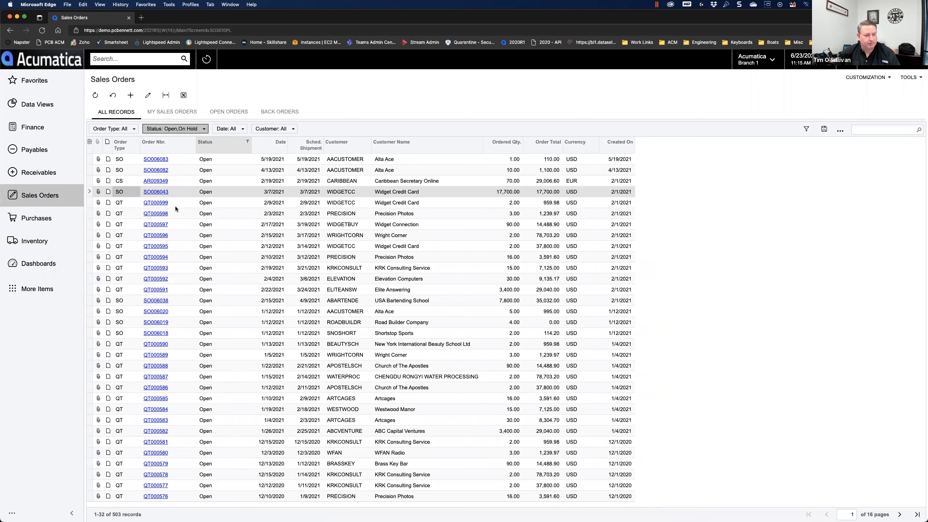
click(149, 159)
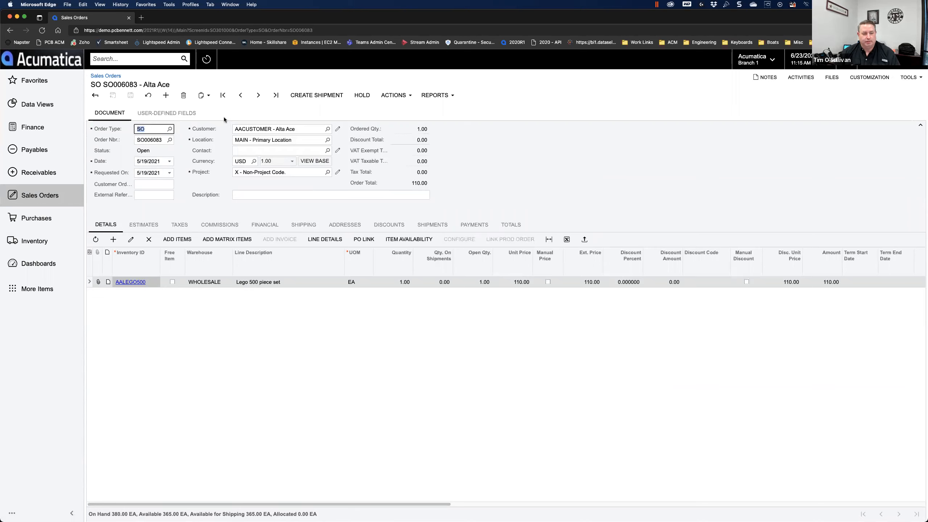
click(203, 95)
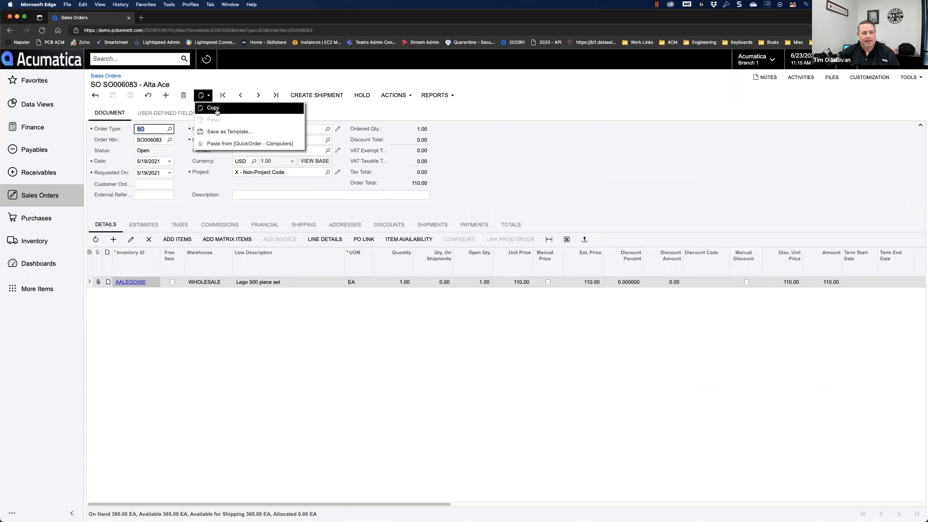
click(217, 110)
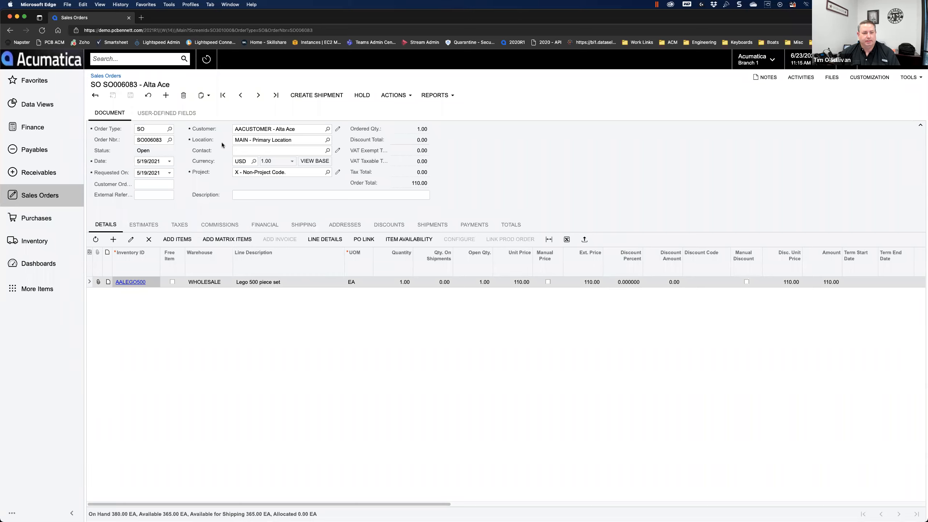
- Open the inventory lookup for adding items to the order, and compare the Sold Since view with All Items
click(203, 96)
click(144, 224)
click(106, 229)
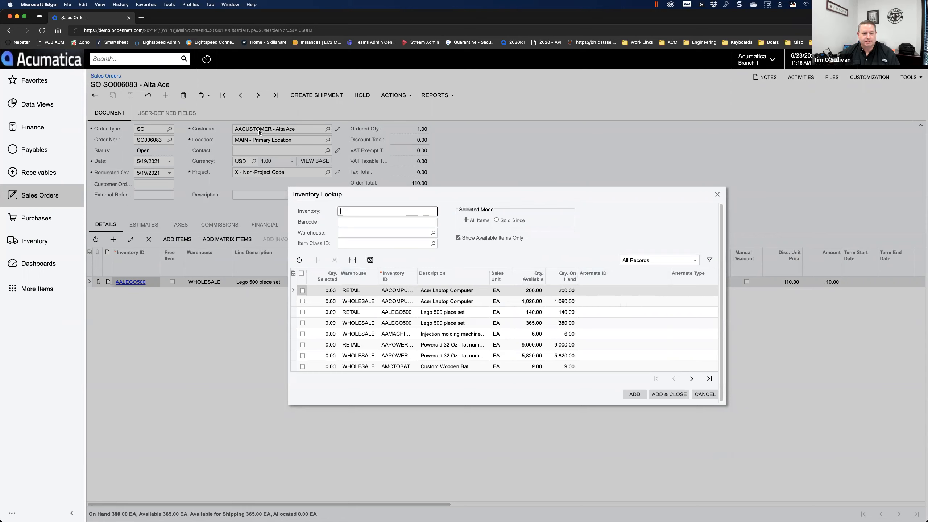
click(497, 219)
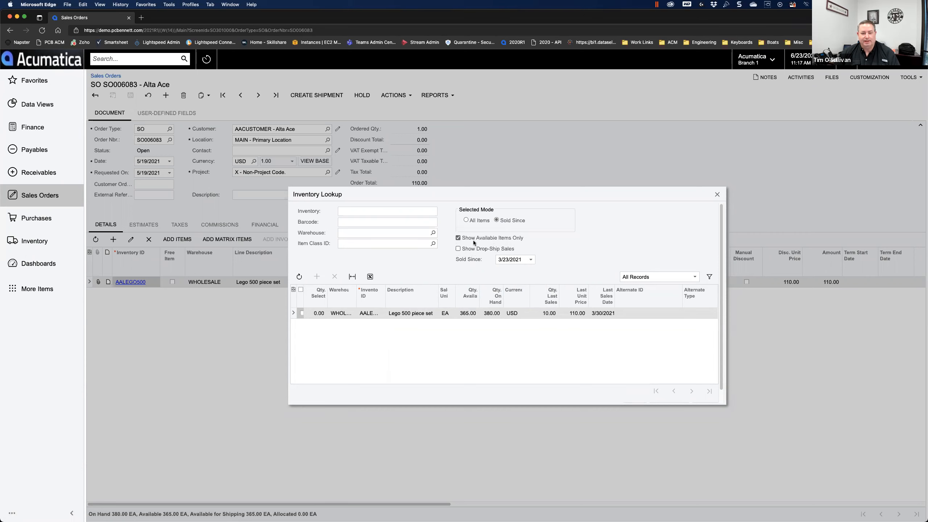
click(467, 219)
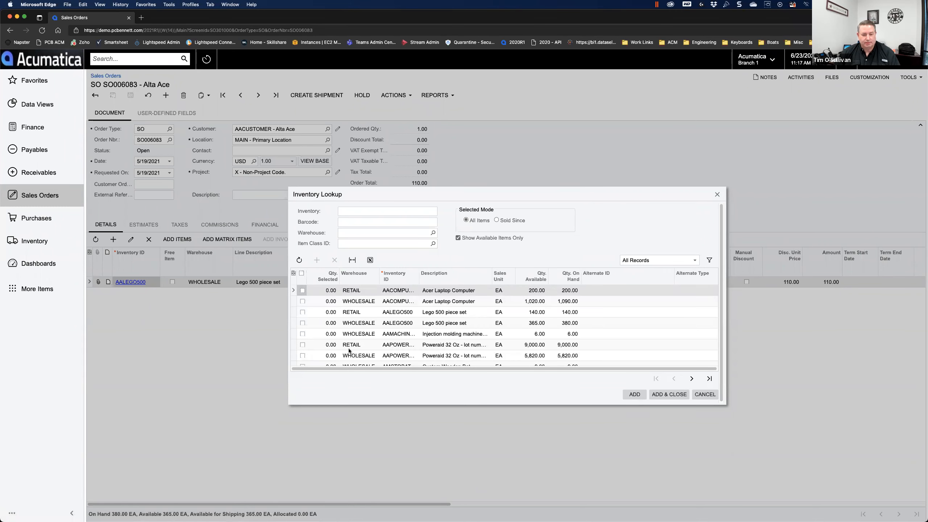
- Filter the inventory lookup to items whose warehouse equals RETAIL
click(366, 279)
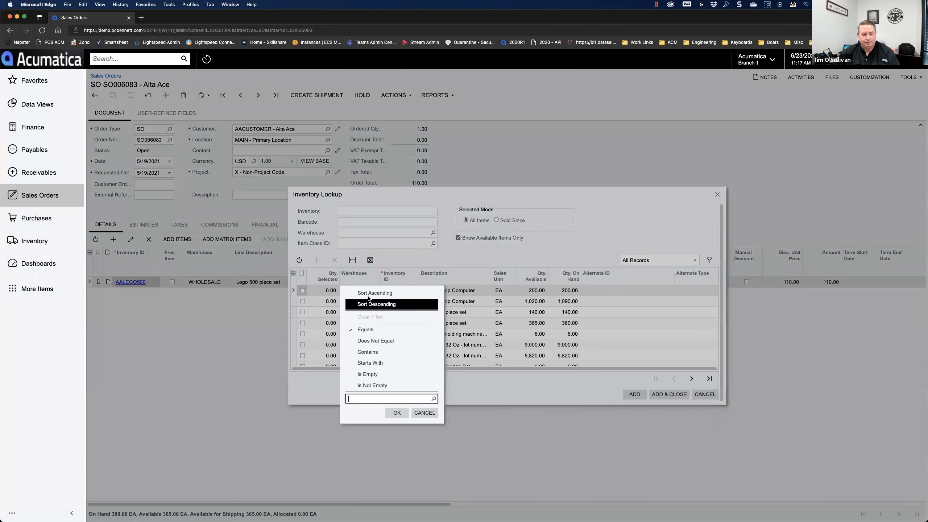
click(433, 399)
double_click(377, 319)
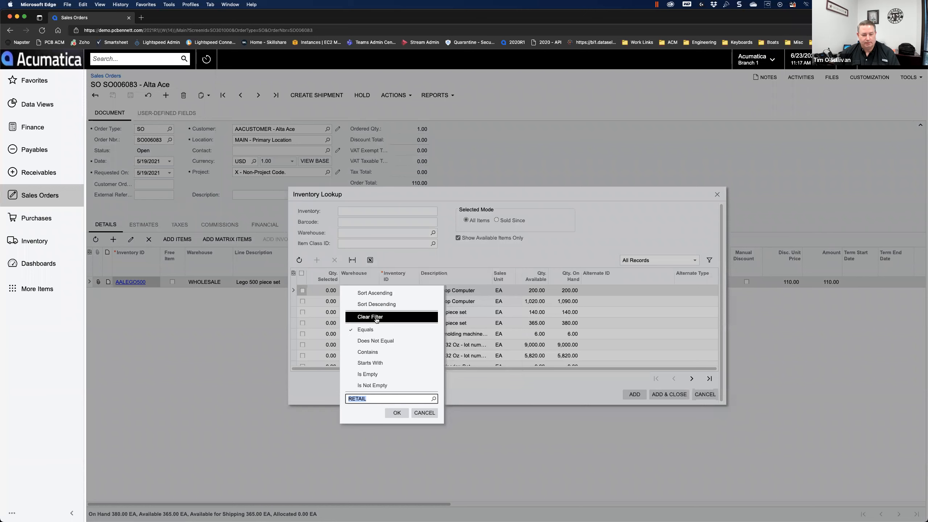
click(397, 413)
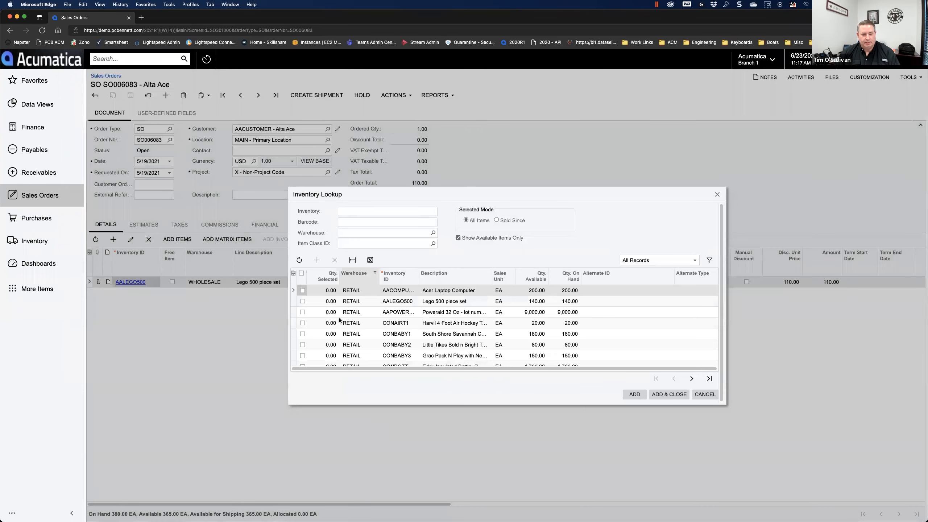
- Select the RETAIL items Poweraid 32 Oz, CONAIRT1, CONBABY1, CONBABY2 and CONBABY3 in the inventory lookup
click(303, 312)
click(303, 323)
click(303, 334)
click(302, 344)
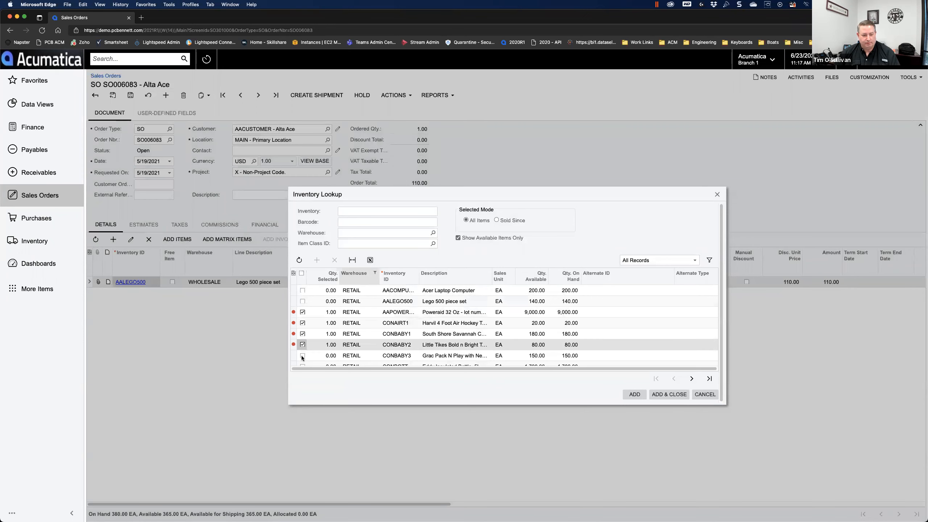
click(303, 356)
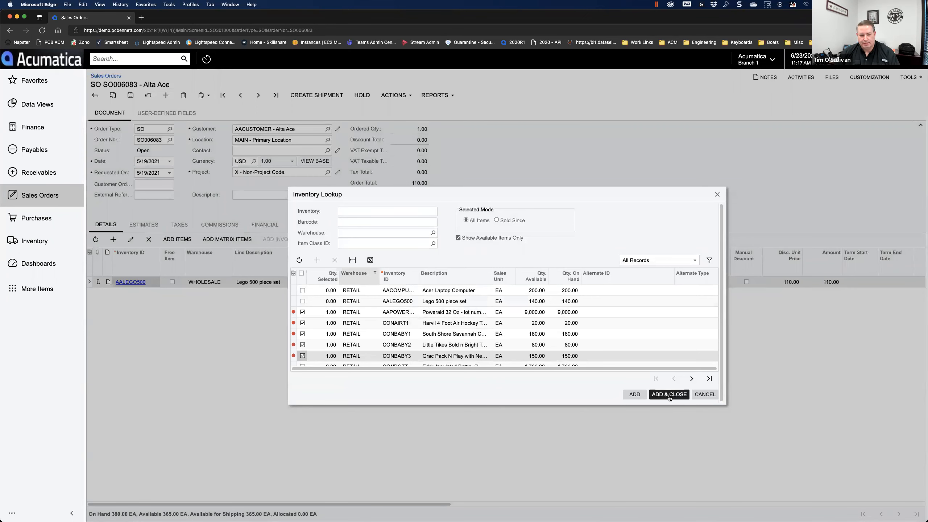
- Set the selected Poweraid quantity to 10, and add all the selected items to the order, closing the lookup
click(331, 313)
text(10)
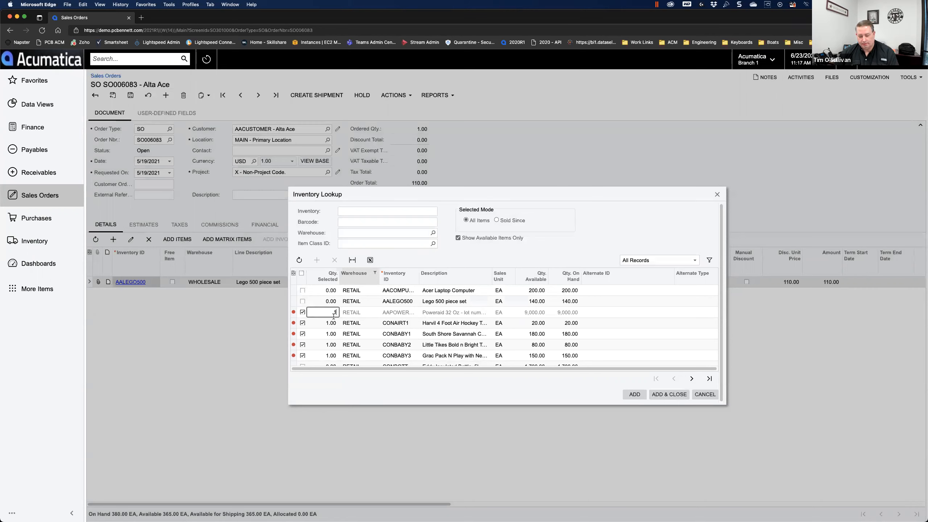
click(682, 397)
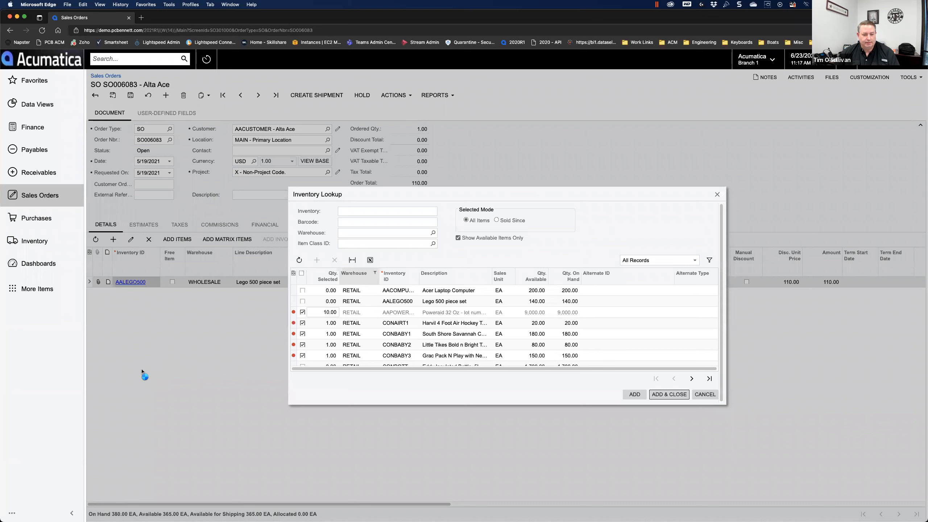
click(681, 393)
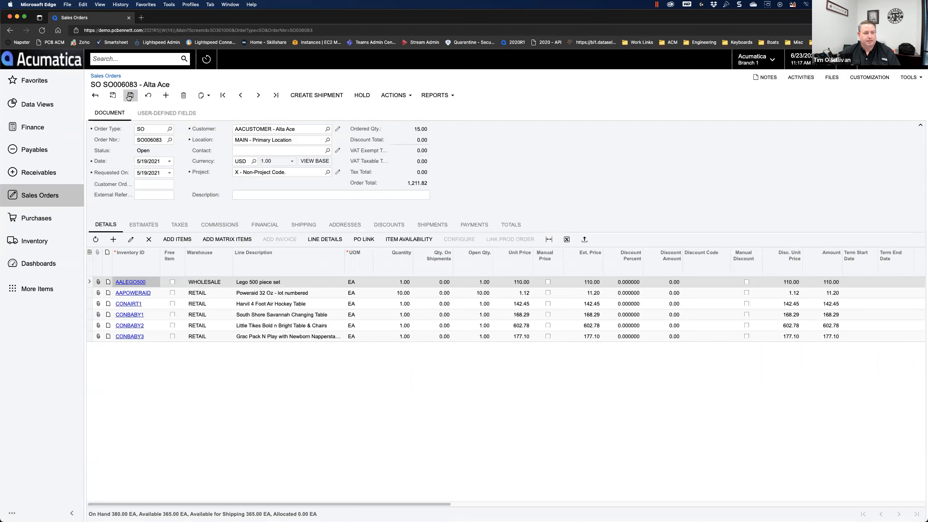
- Save the sales order, and save a template of it with the description "SO Webinar"
click(202, 96)
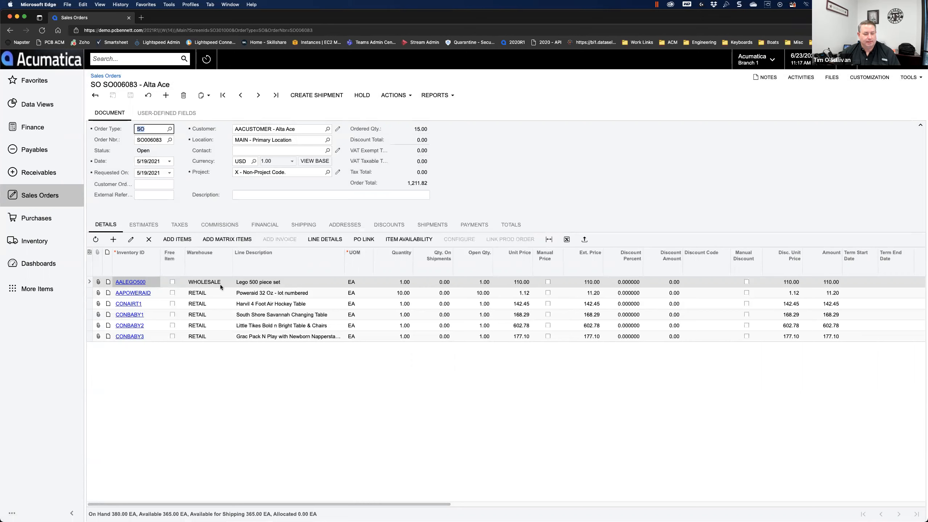
click(208, 96)
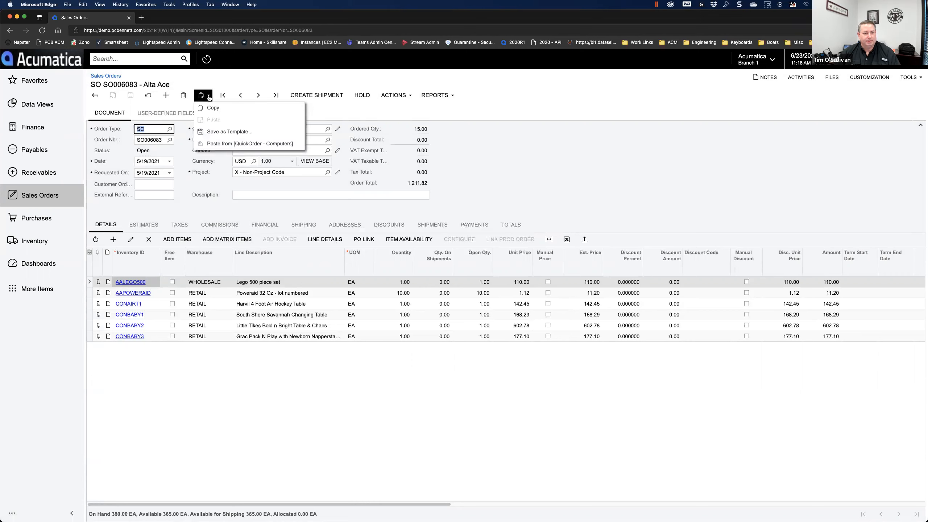
click(220, 133)
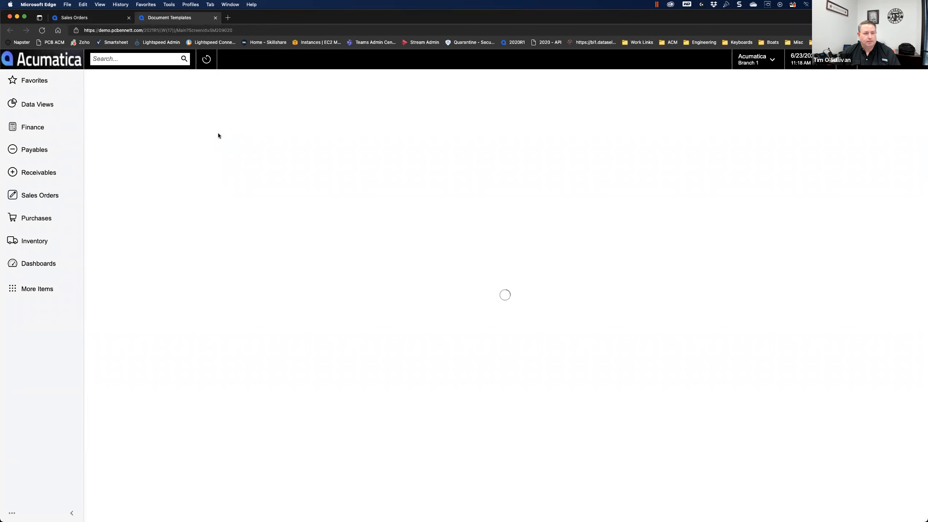
click(318, 117)
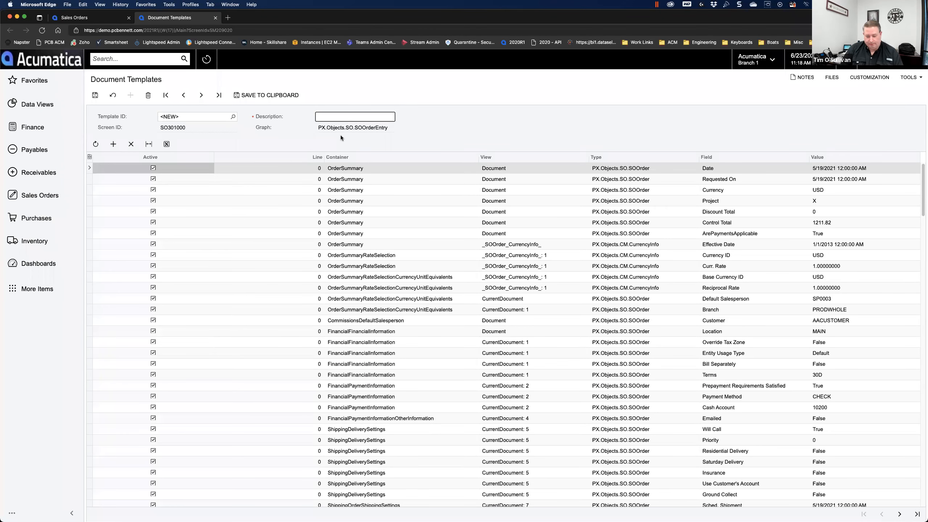
text(SO WEbinar)
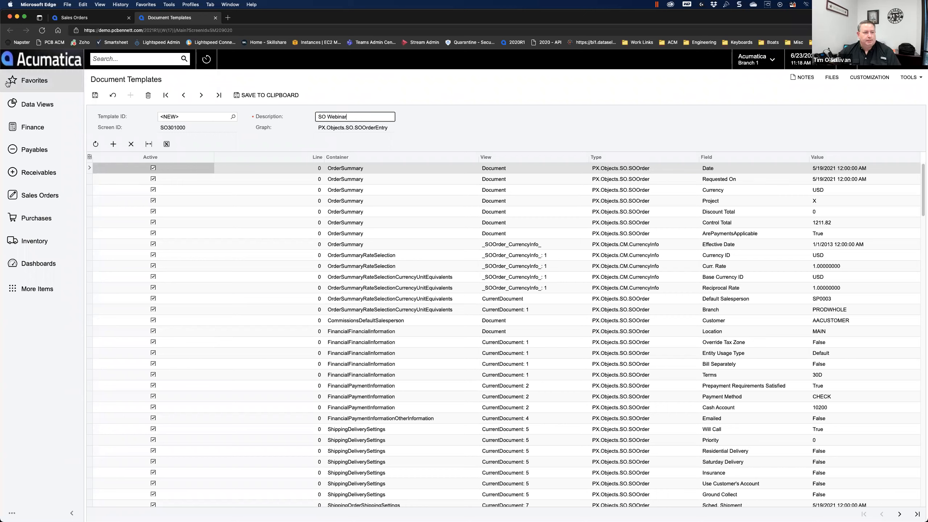
click(101, 97)
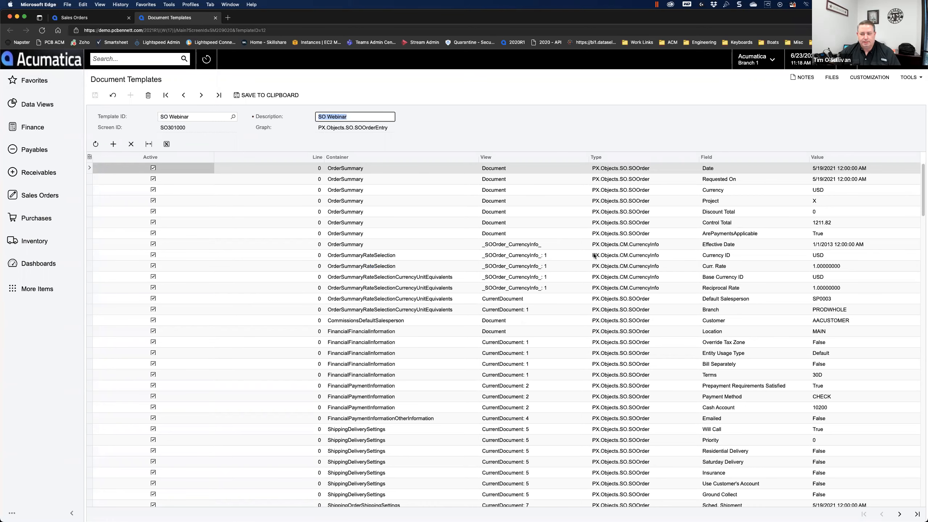
- Clear the Customer field's value in the SO Webinar template, and save the template
scroll(705, 235, down, 5)
scroll(708, 246, up, 5)
scroll(830, 321, down, 1)
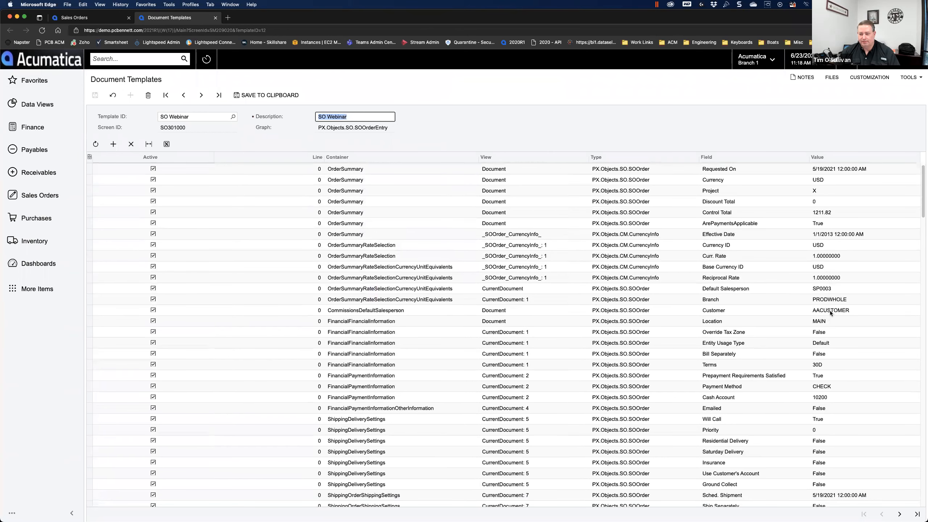
click(830, 311)
scroll(831, 314, down, 4)
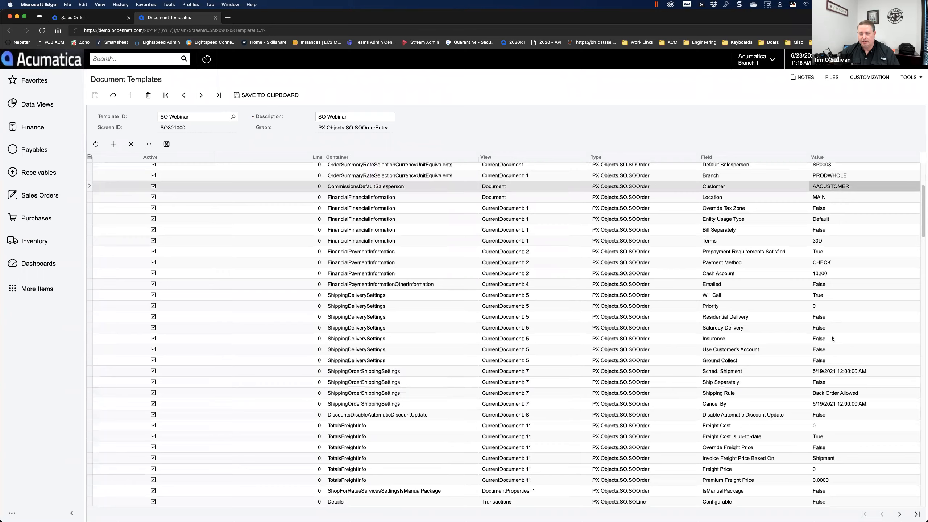
scroll(832, 339, up, 2)
click(827, 229)
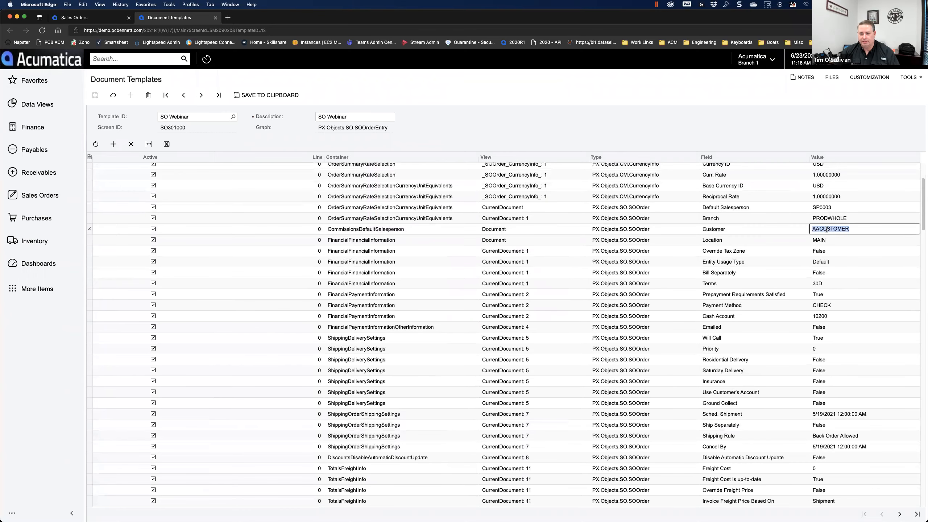
key(BackSpace)
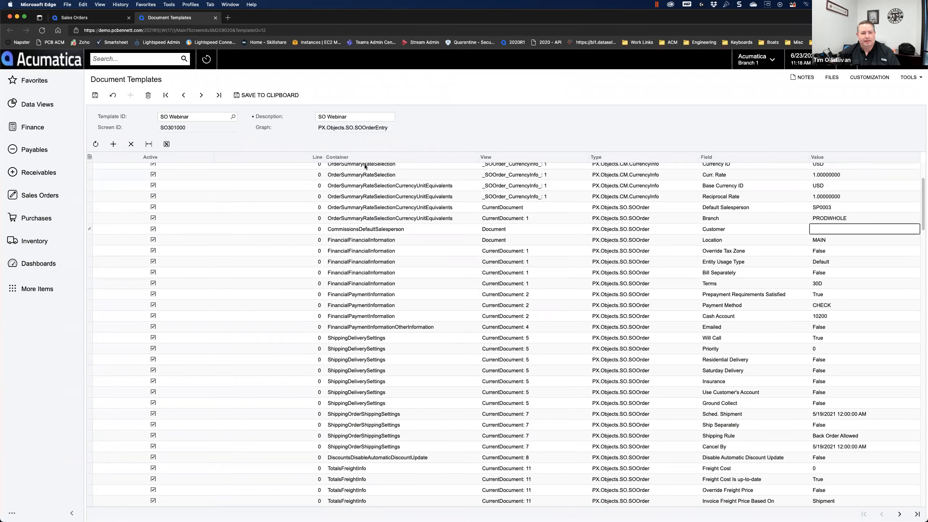
click(95, 95)
- Examine the template's order line values, such as inventory ID, quantity and price, and close the template page
scroll(798, 281, down, 4)
scroll(795, 297, down, 6)
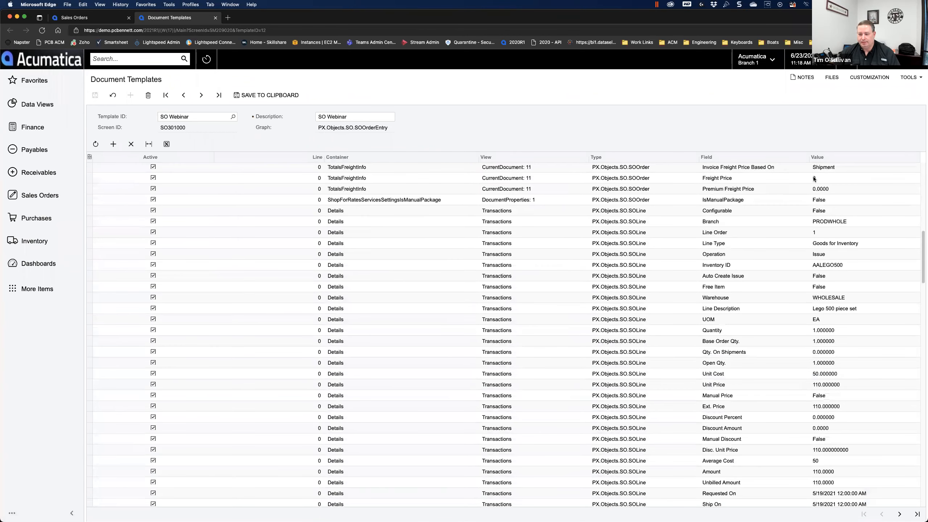
click(827, 266)
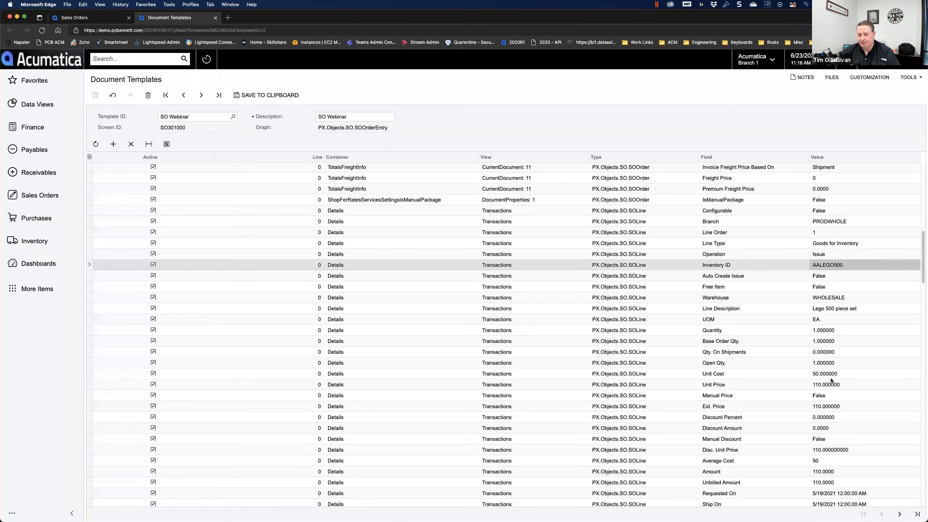
scroll(822, 436, down, 4)
scroll(795, 421, up, 15)
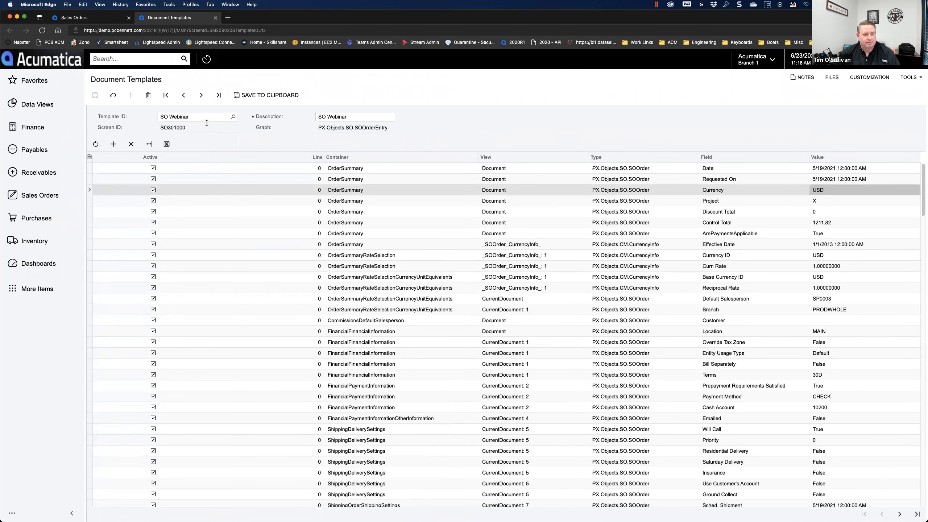
click(216, 17)
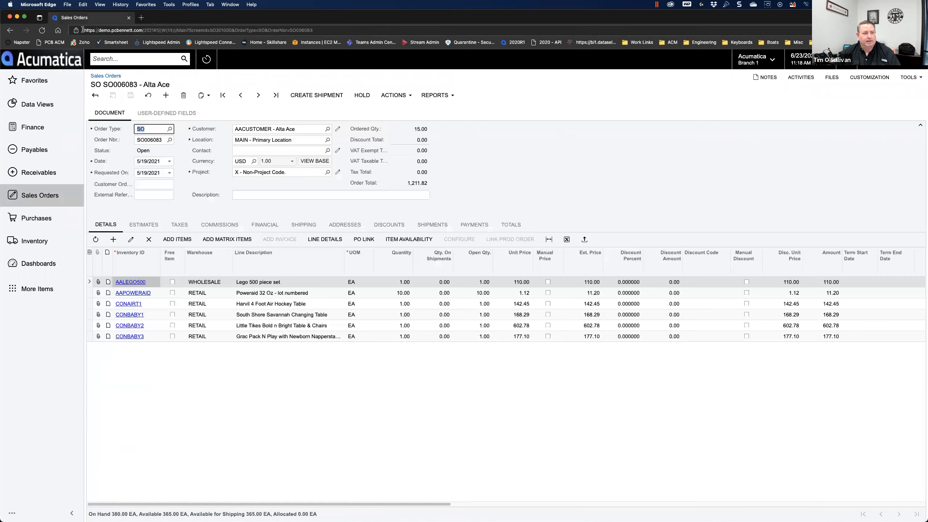
- Reload the sales order page, create a new sales order, and paste the SO Webinar template into it
click(42, 31)
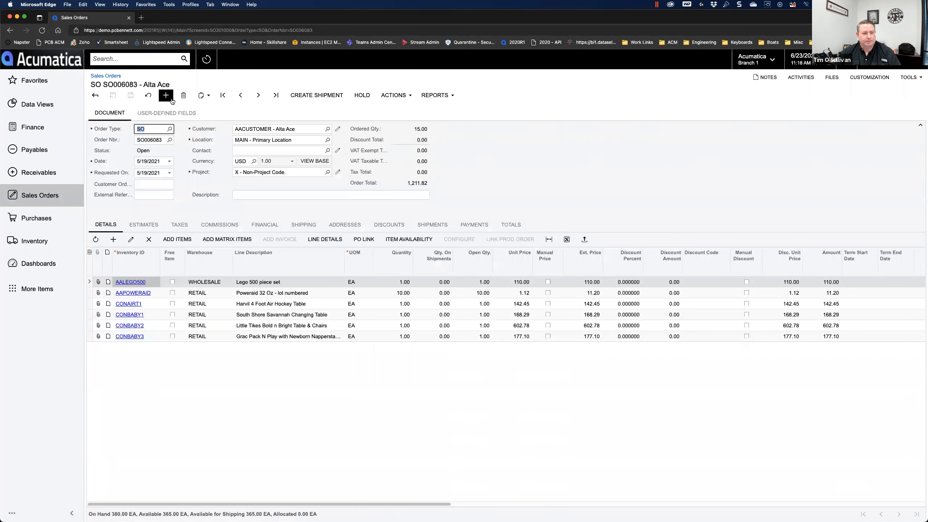
click(166, 96)
click(204, 96)
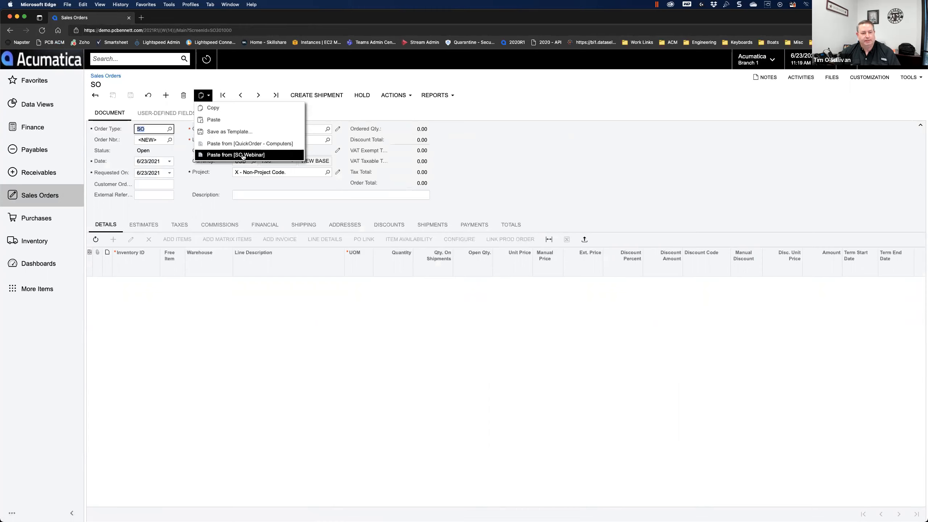
click(243, 156)
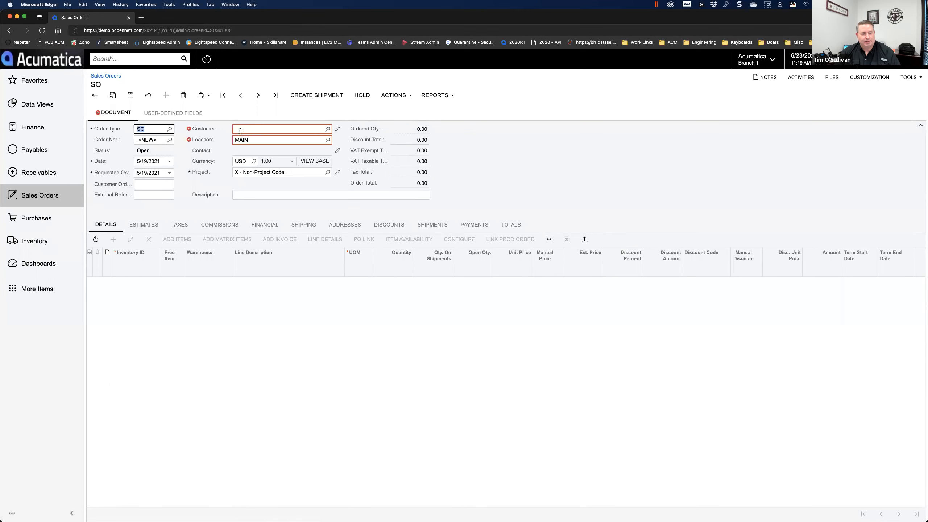
- Set the new sales order's customer to ABCVENTURE, and paste the SO Webinar template into the order
click(310, 129)
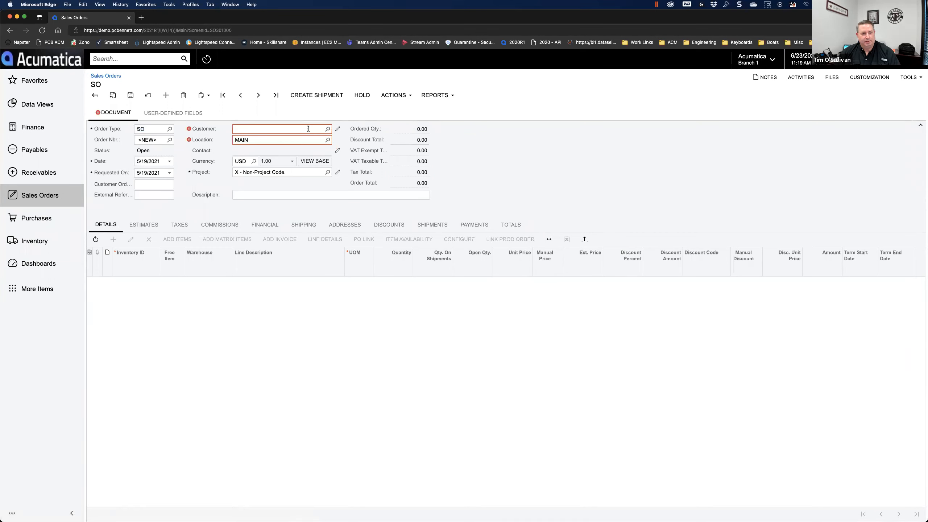
click(328, 129)
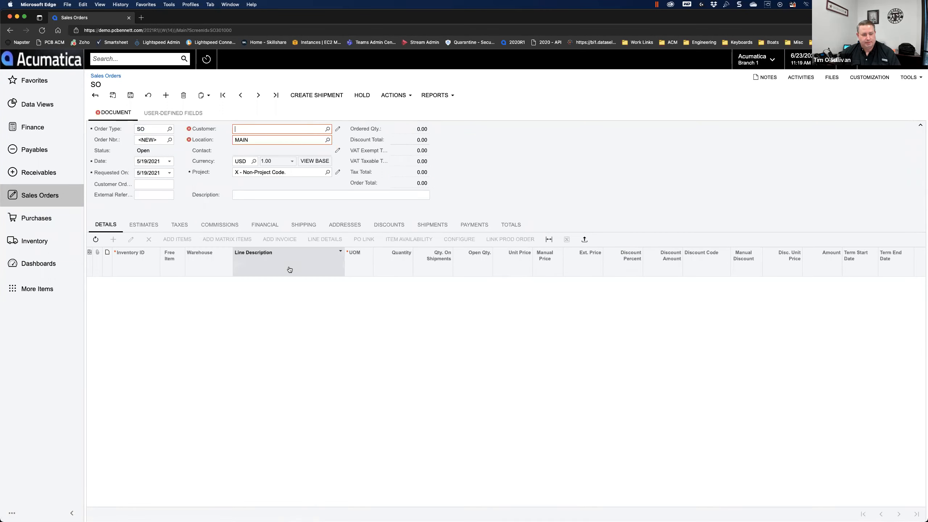
click(266, 232)
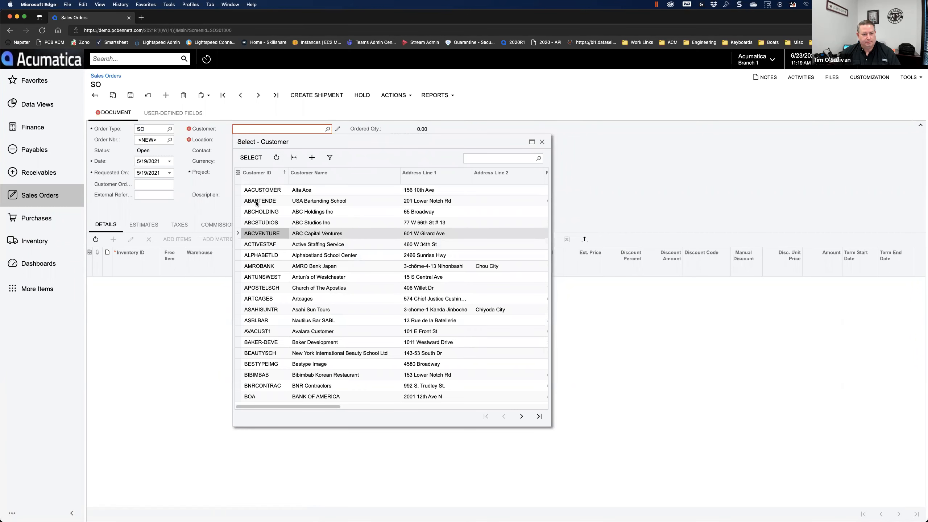
click(251, 158)
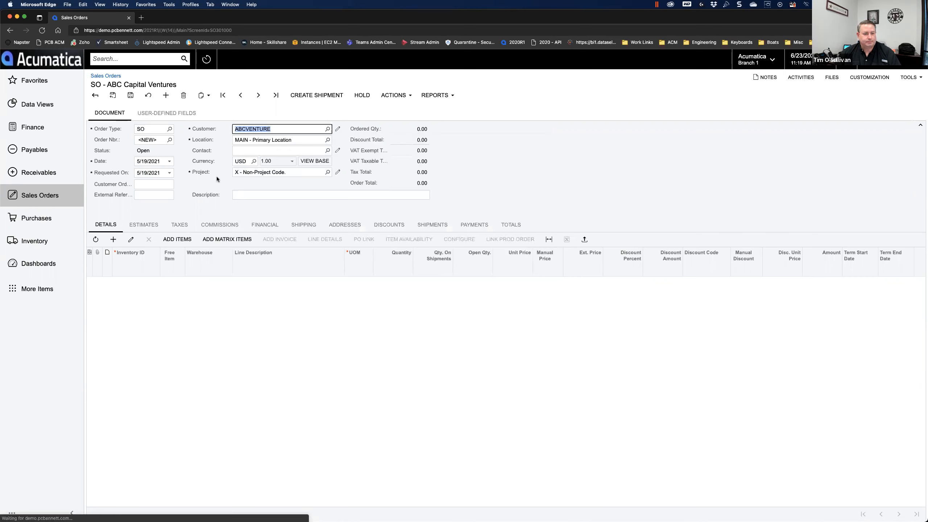
click(201, 95)
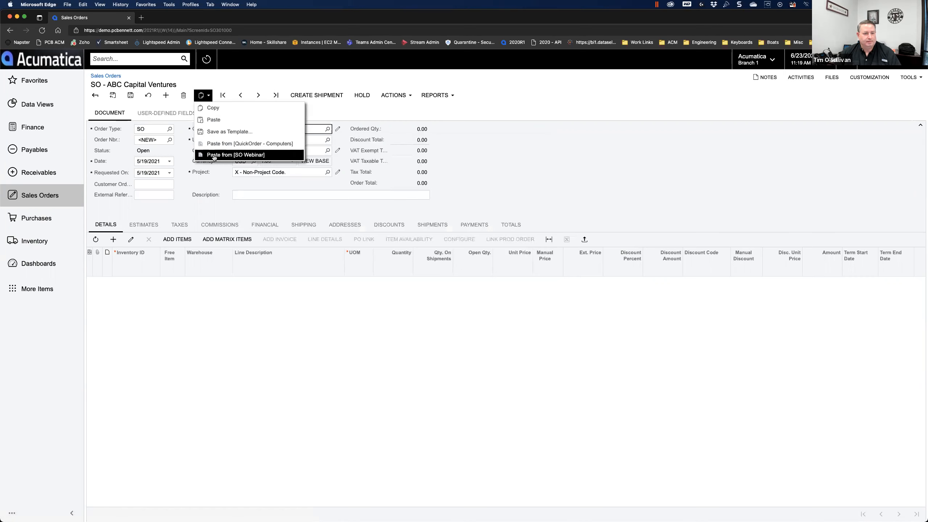
click(214, 155)
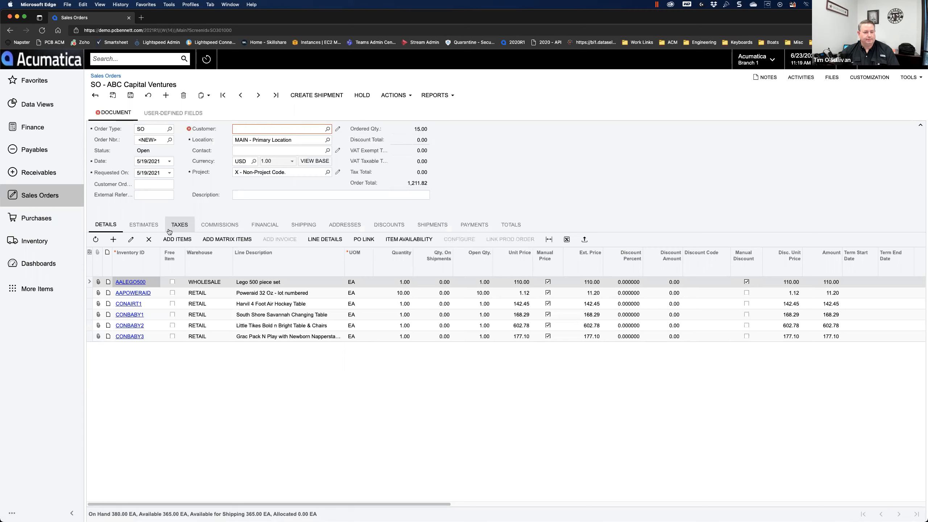
click(247, 128)
text(avb)
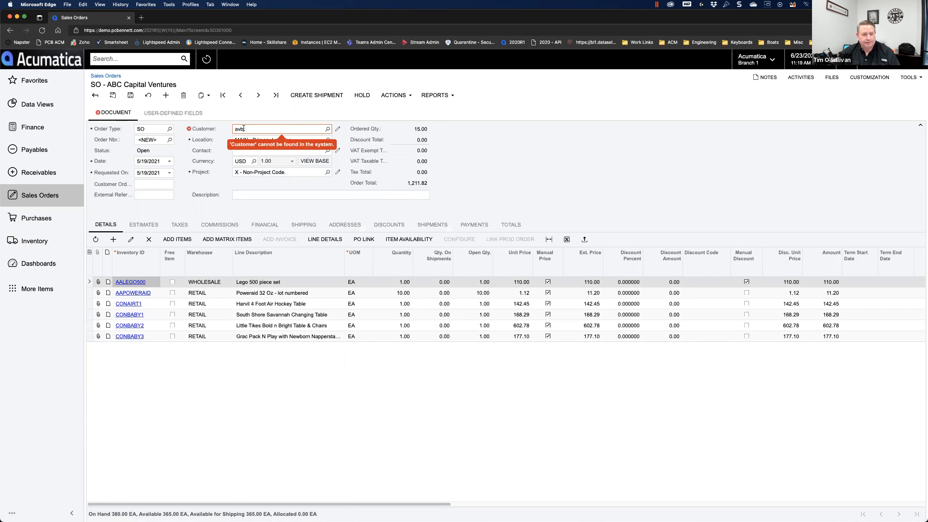
key(BackSpace)
text(s)
key(BackSpace)
key(BackSpace)
key(BackSpace)
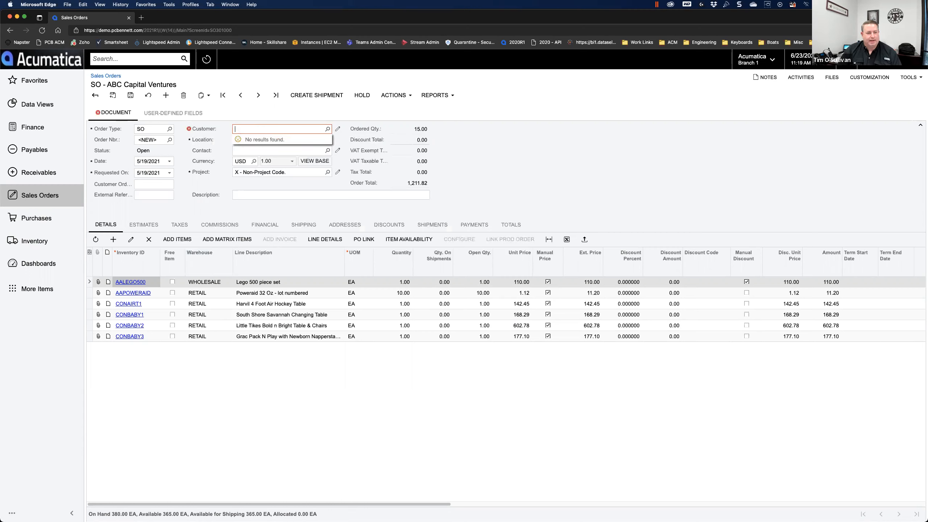
click(317, 343)
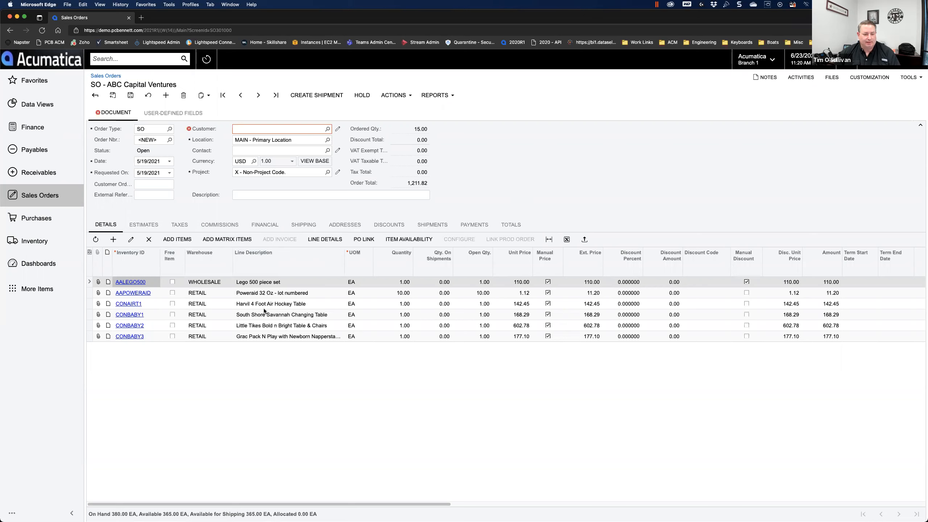
- View the line details of the Lego 500 piece set in the unsaved order, and close them
click(266, 282)
click(317, 240)
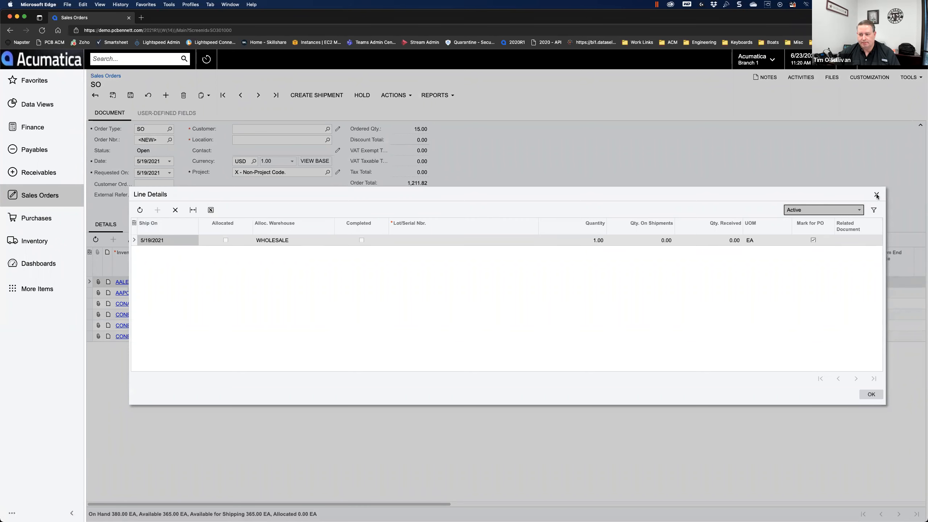
click(877, 194)
- Open the existing Alta Ace sales order dated 5/19/2021, discarding the unsaved new order
click(170, 140)
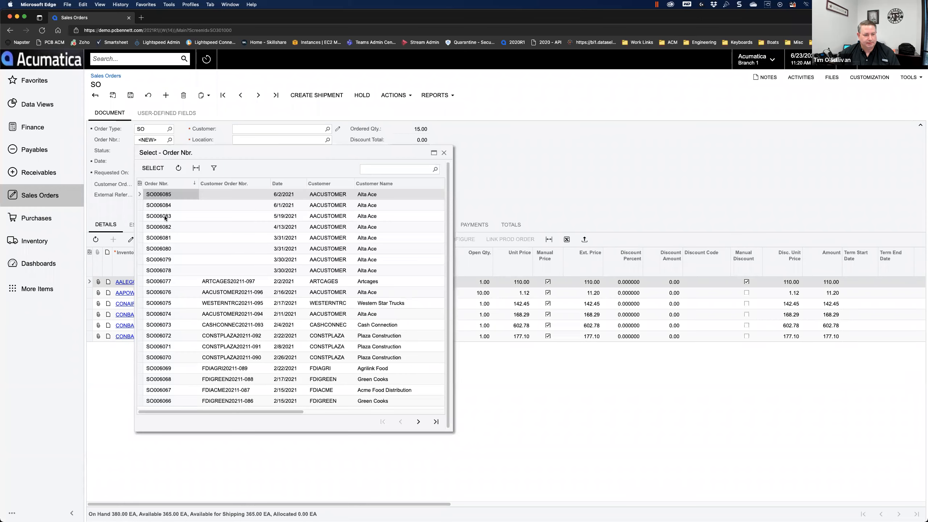
double_click(166, 218)
click(526, 69)
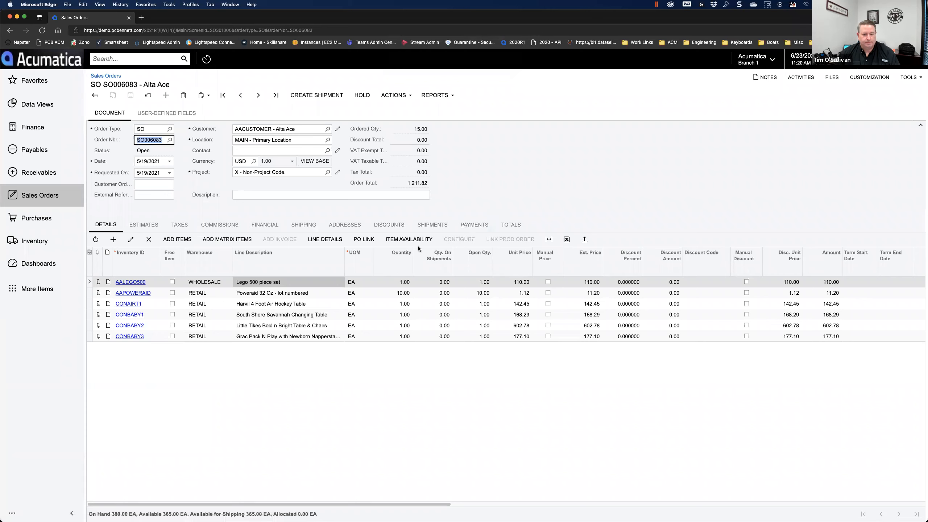
- Examine the related purchase order in the AALEGO500 line's details on the saved order, and close the details
click(213, 282)
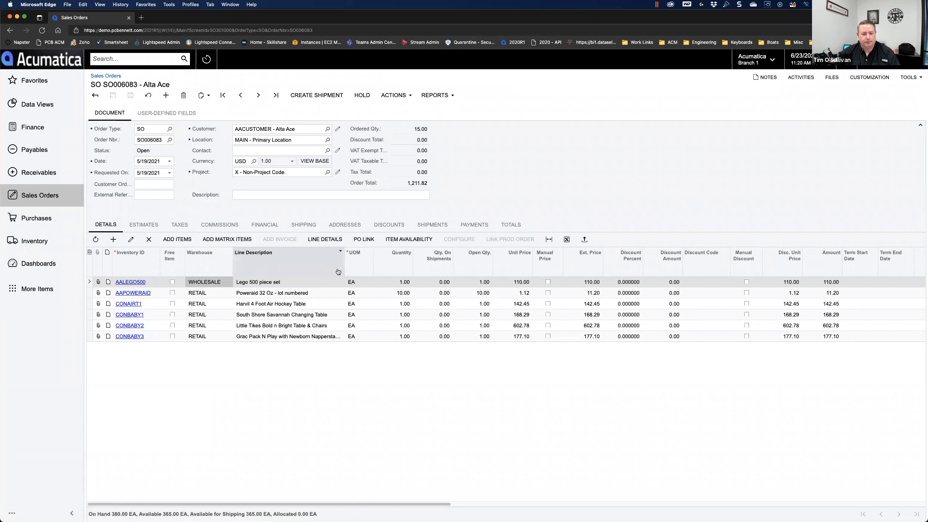
click(319, 242)
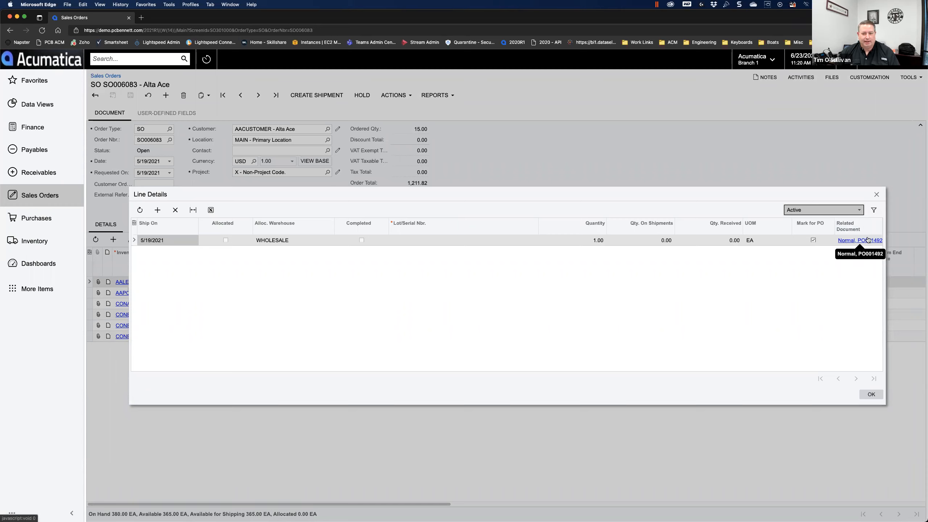
click(876, 195)
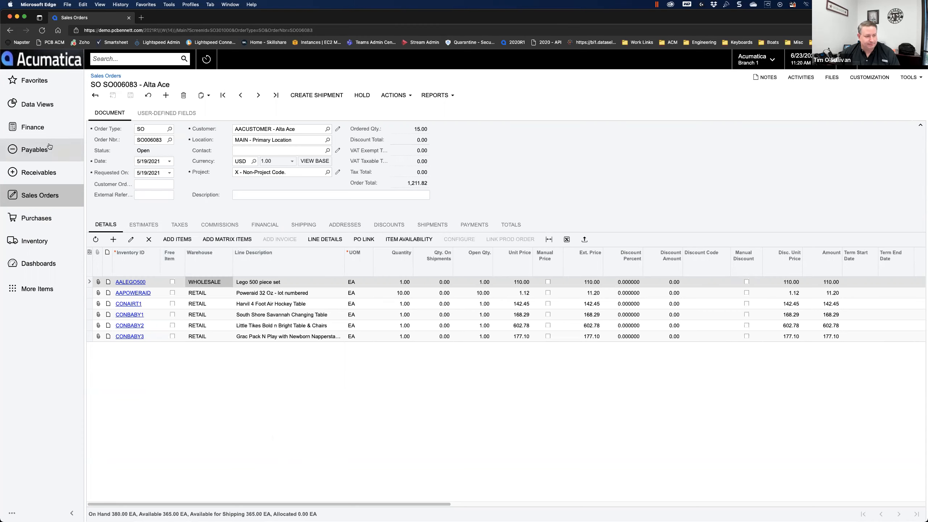
- Open the Alta Ace shipment dated 6/1/2021 from the shipments list, and print its pick list
click(44, 201)
click(123, 179)
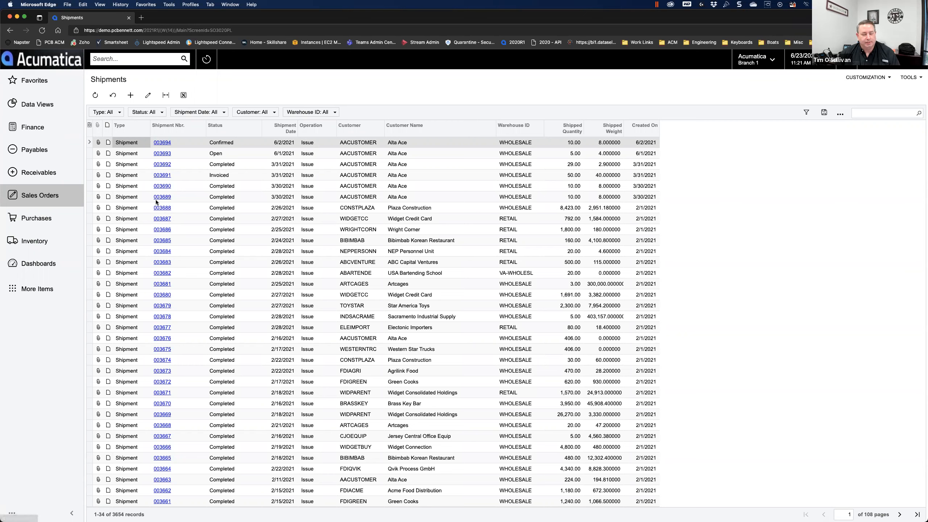
click(164, 155)
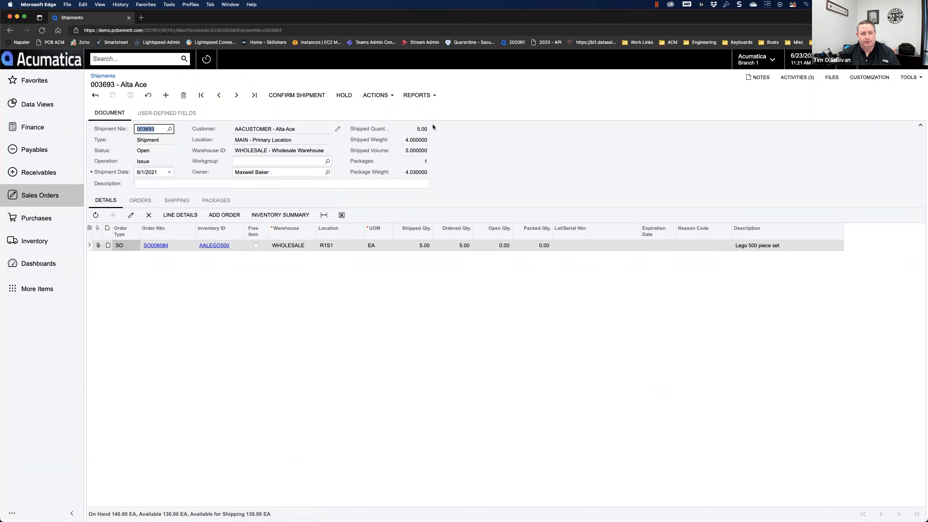
click(374, 95)
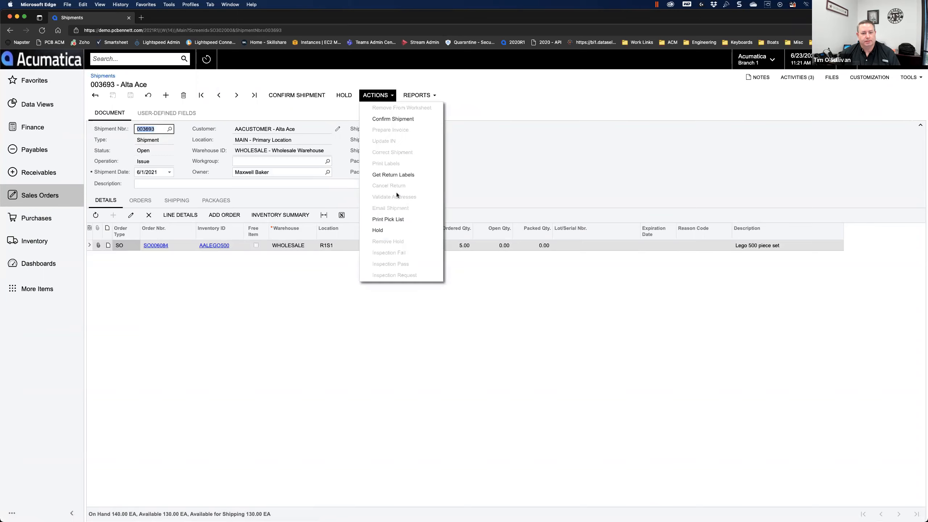
click(397, 220)
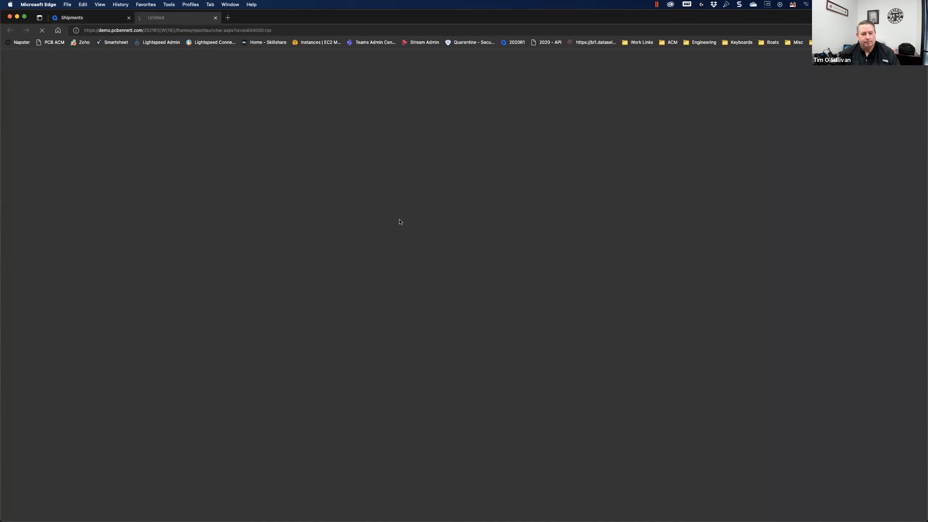
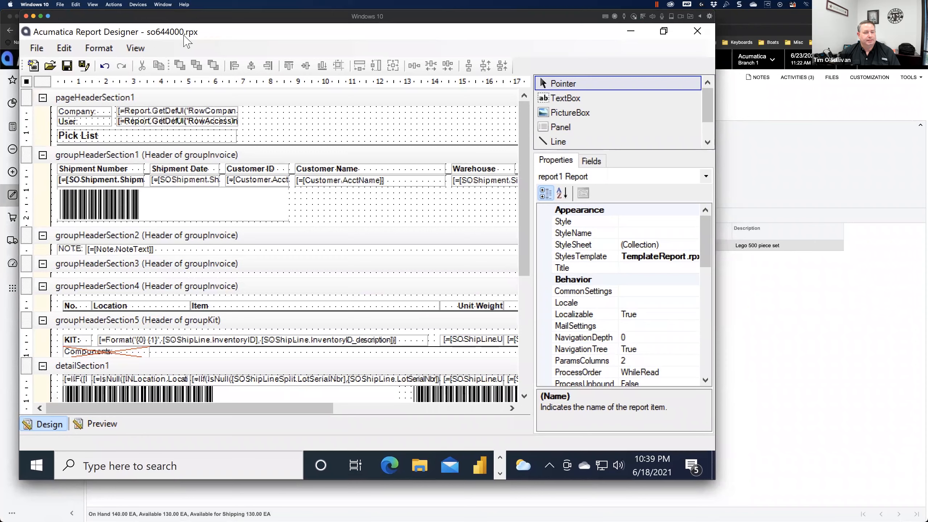
click(38, 49)
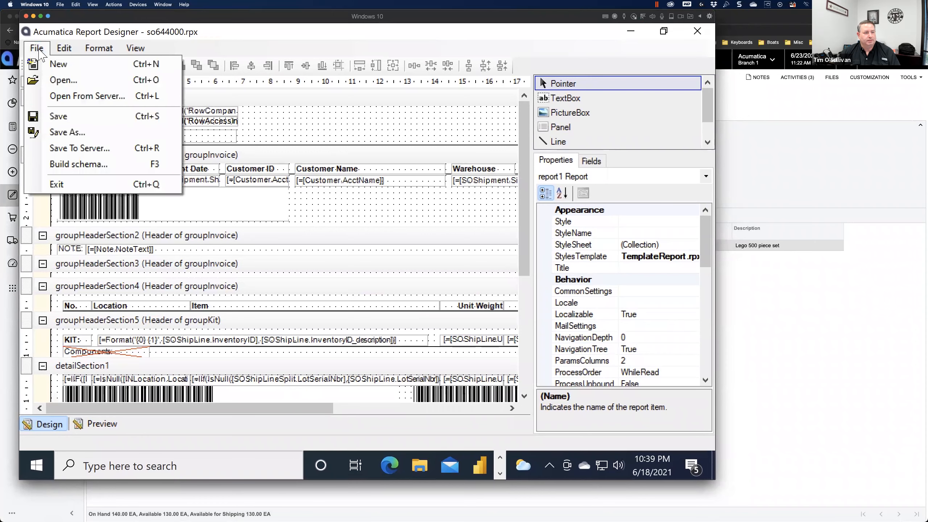
click(74, 97)
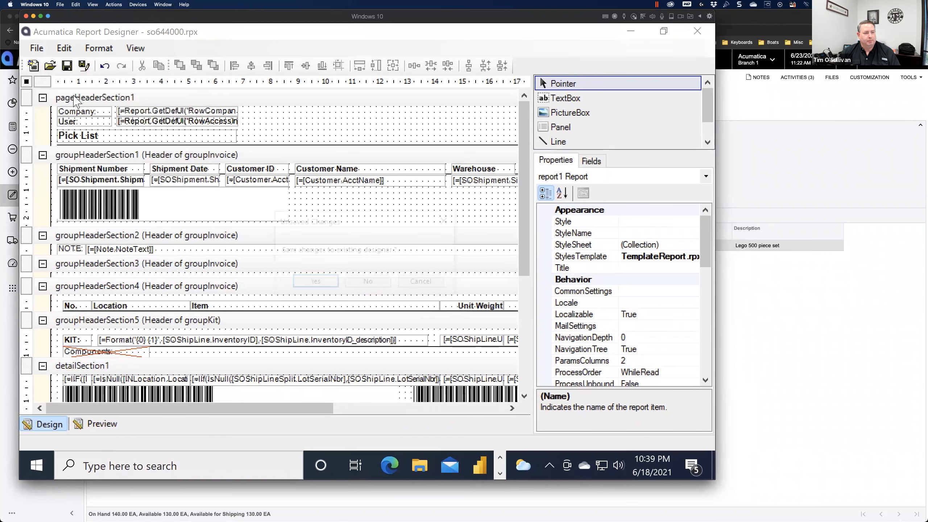
click(420, 282)
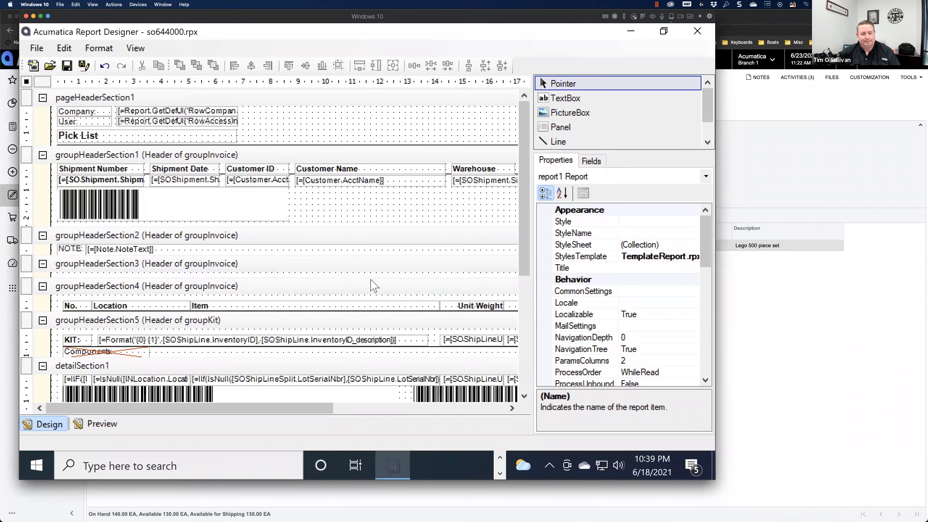
click(51, 66)
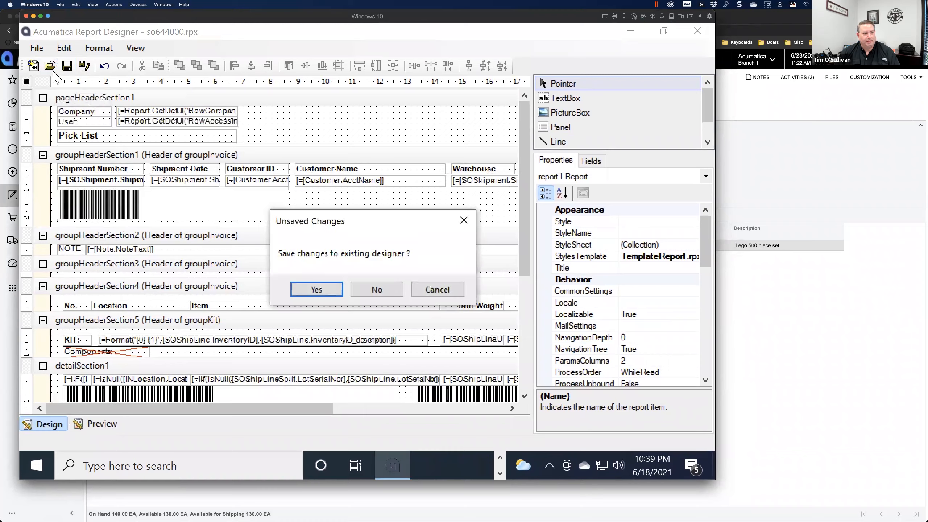
click(321, 290)
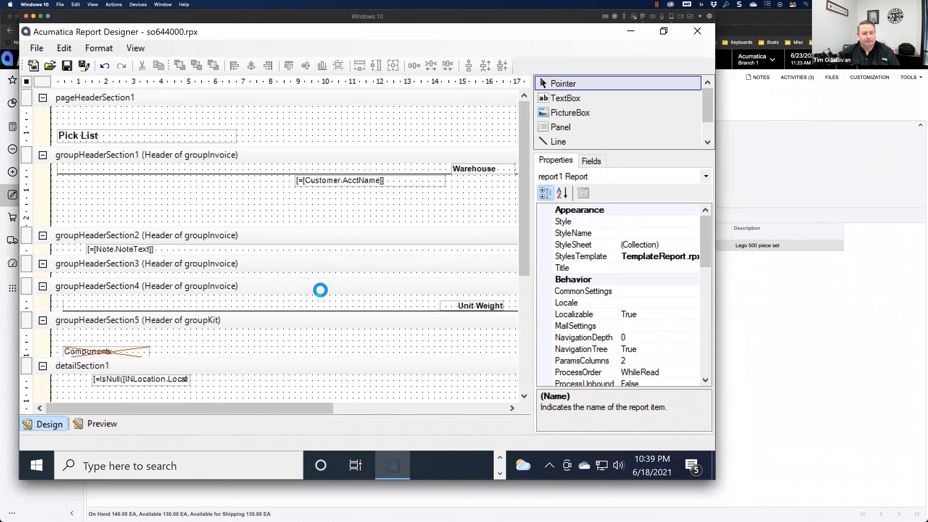
click(482, 312)
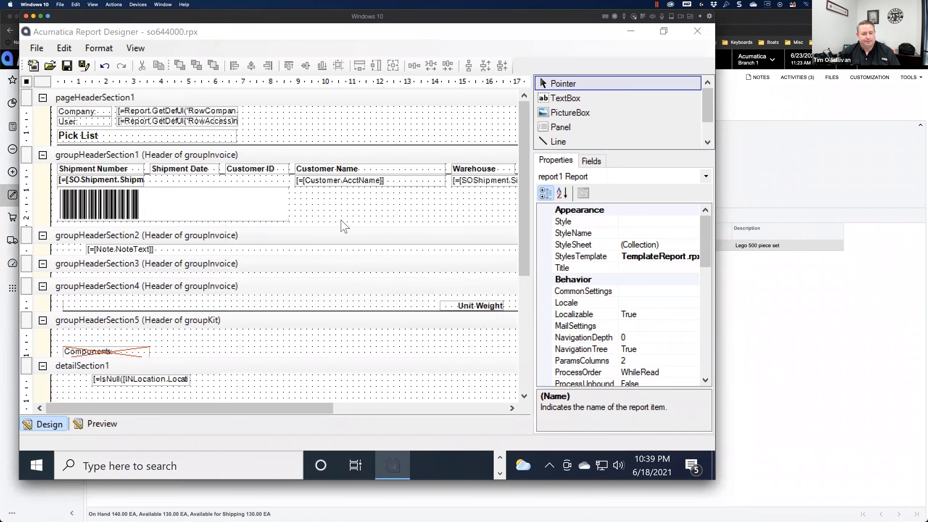
click(639, 421)
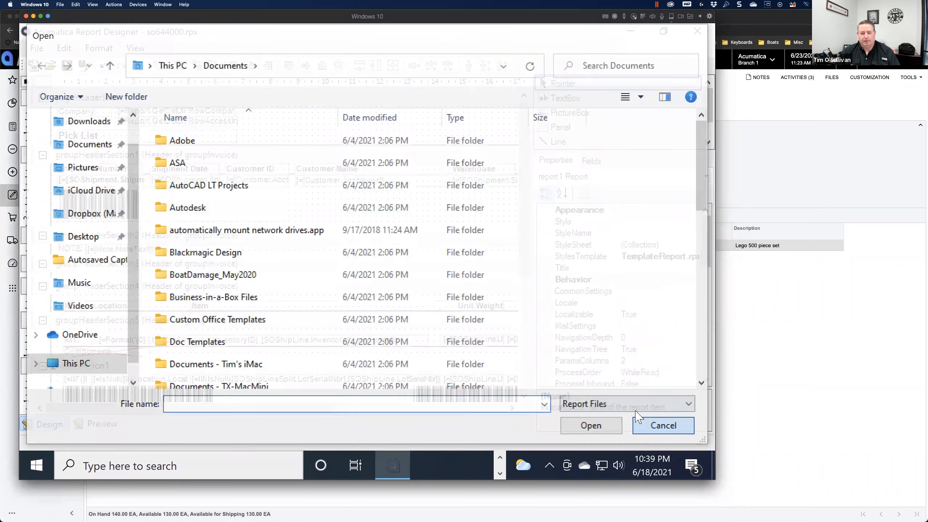
- Examine the web service URL, login and report selection for opening a report from the server, and cancel without loading one
click(37, 49)
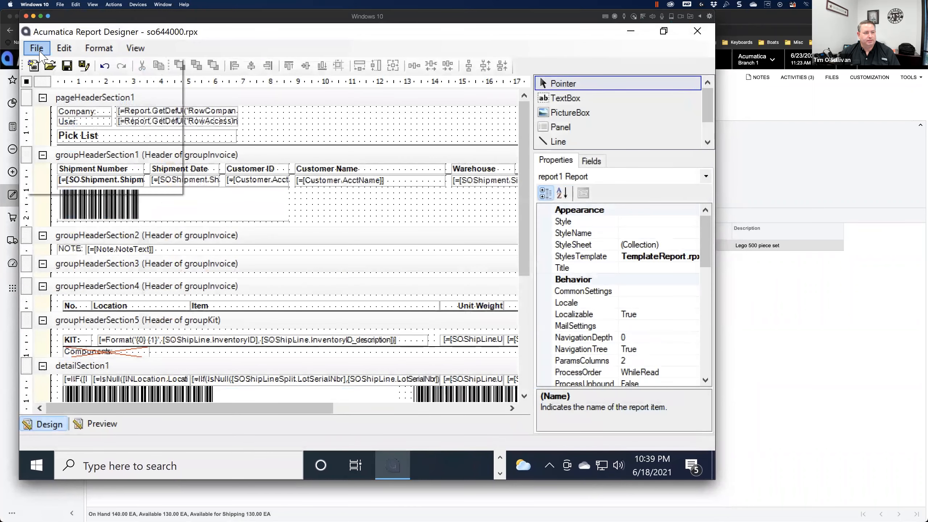
click(55, 96)
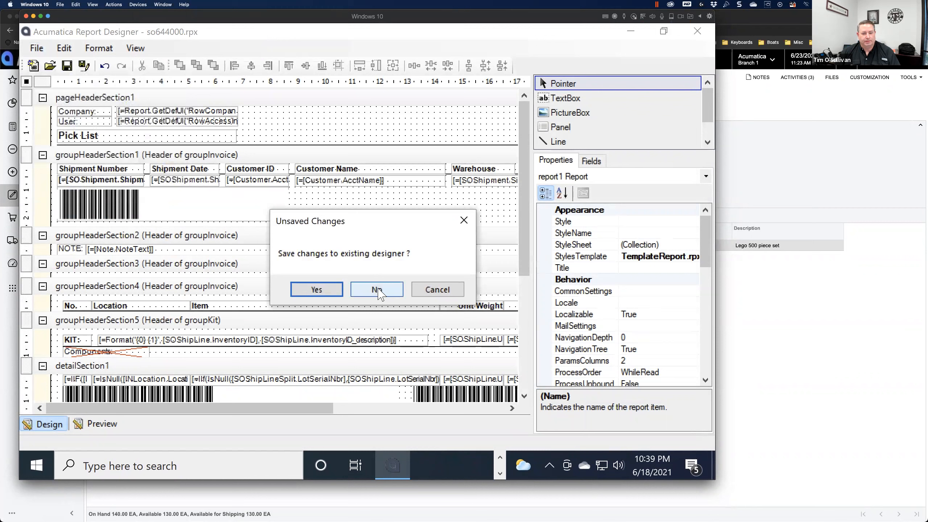
click(377, 290)
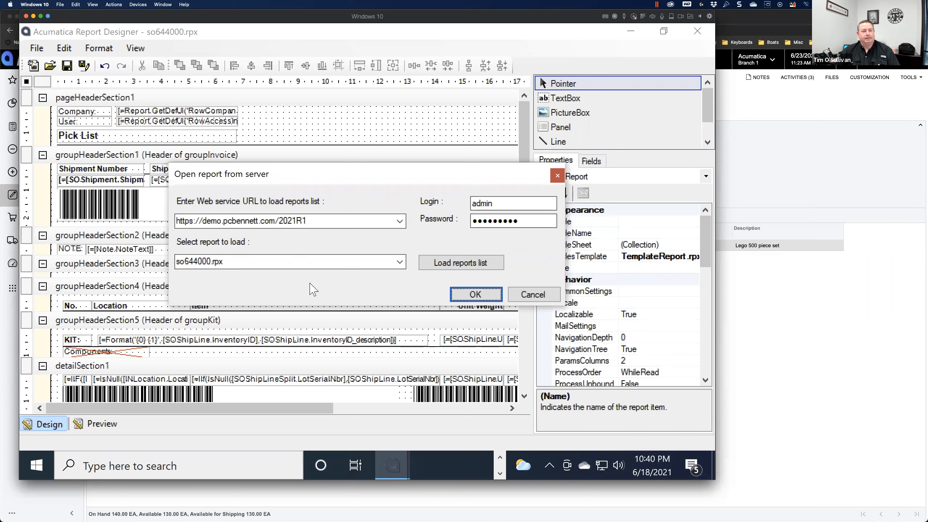
click(533, 294)
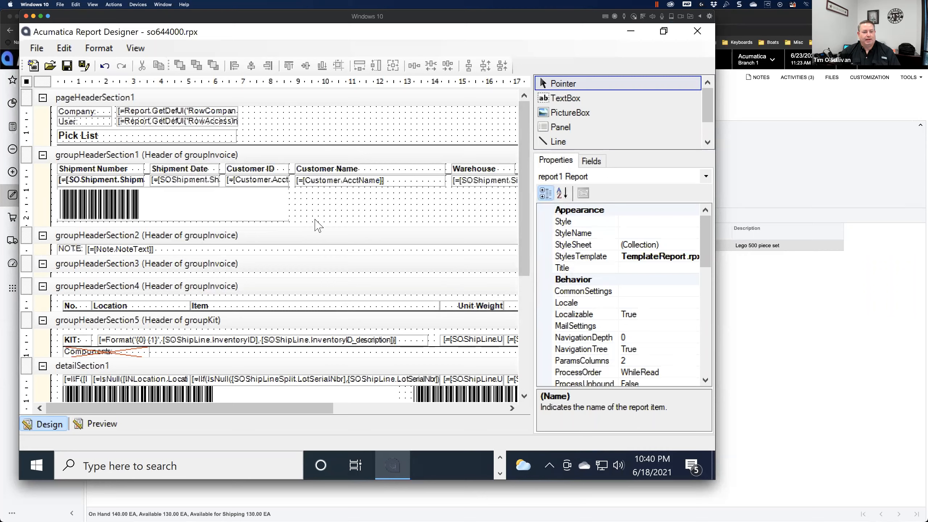
- Narrow the shipment barcode picture box in groupHeaderSection1 to end at about 6 on the ruler
click(286, 206)
drag(286, 205, 217, 206)
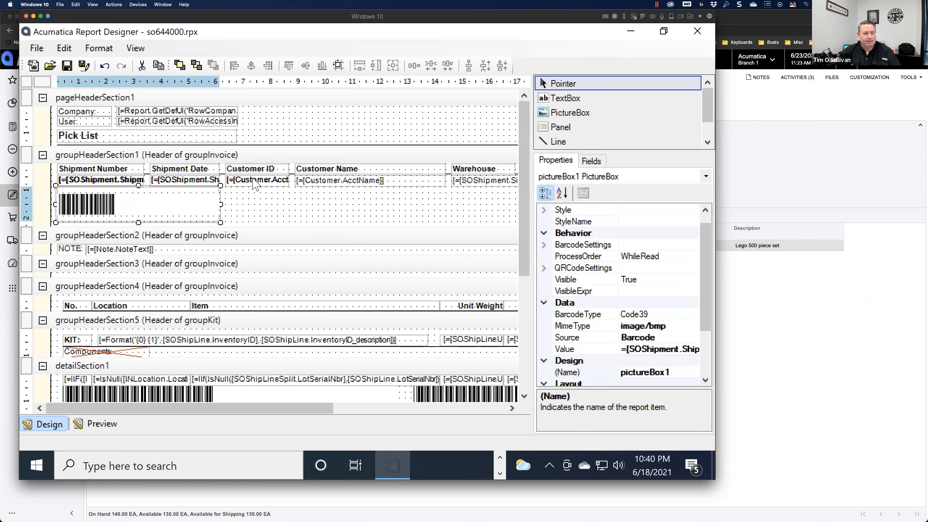
click(260, 204)
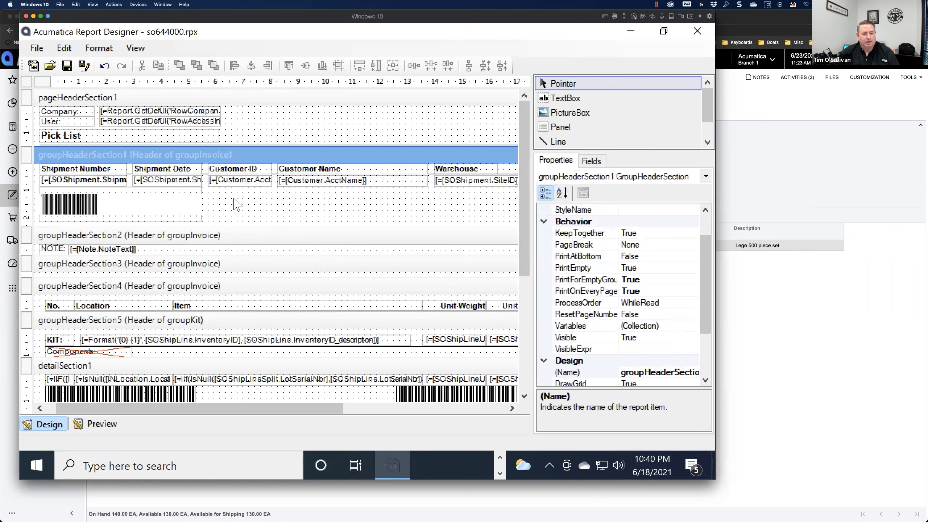
- Add a picture box of 216 by 48 px below the Customer ID field in groupHeaderSection1, at 240, 32 px
drag(197, 408, 175, 409)
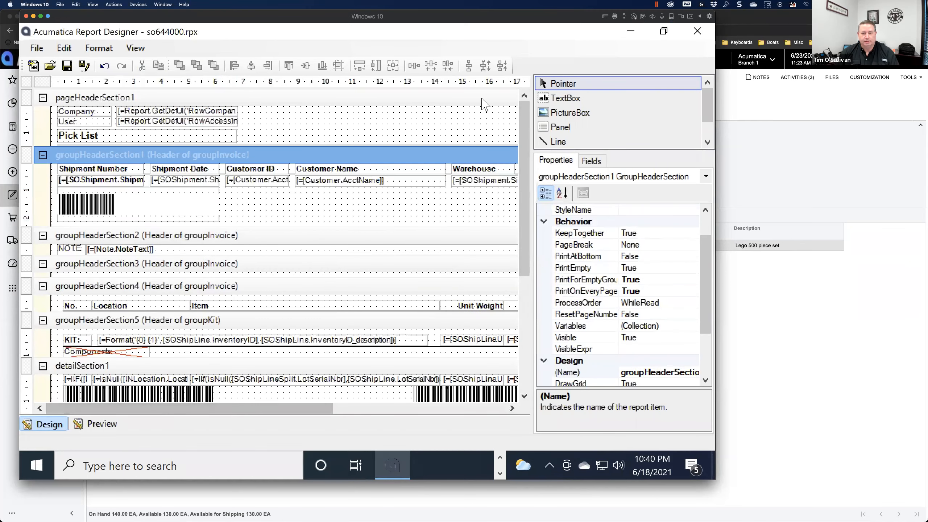
click(562, 114)
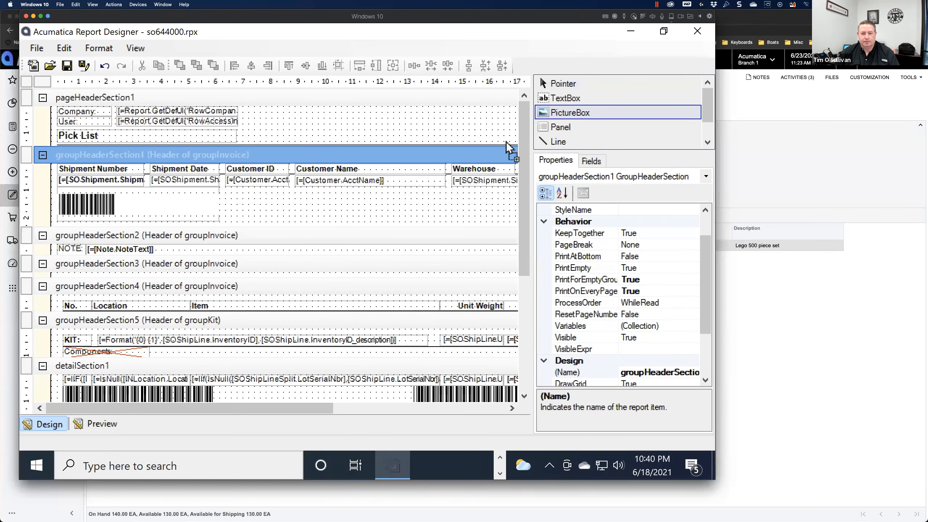
click(228, 189)
drag(241, 210, 383, 207)
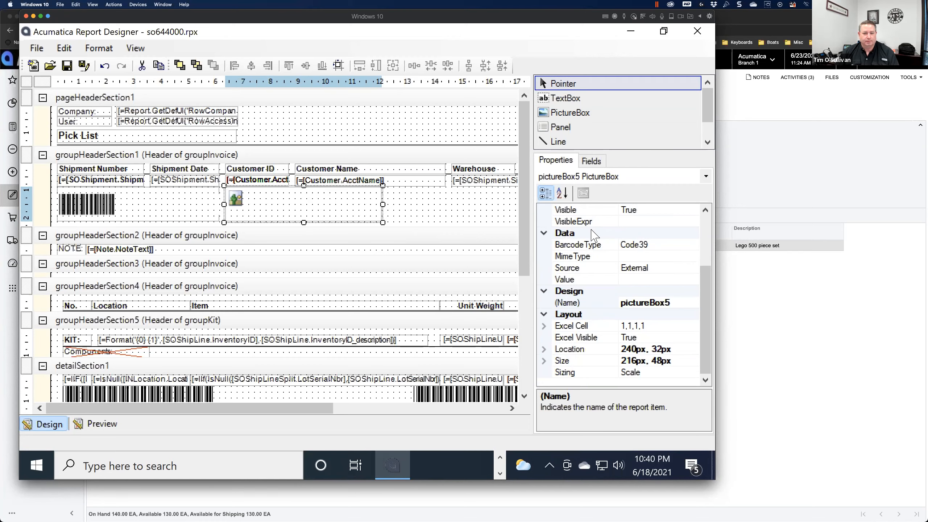
- Set the new picture box's source to Barcode, and review the available barcode types, keeping Code39
click(643, 268)
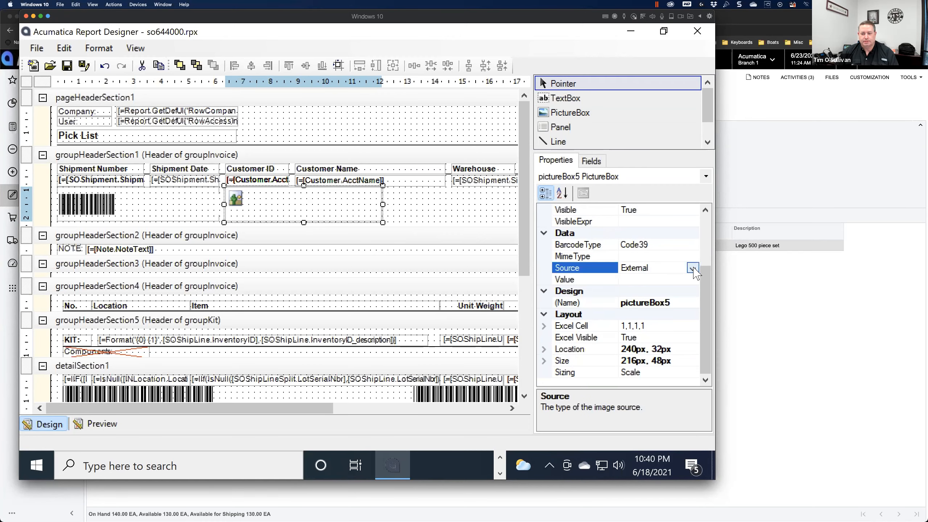
click(693, 268)
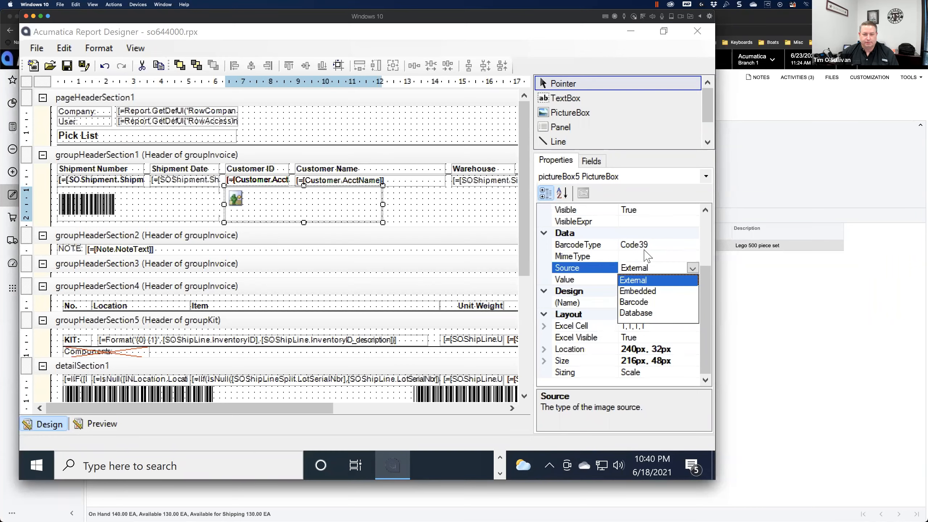
click(646, 302)
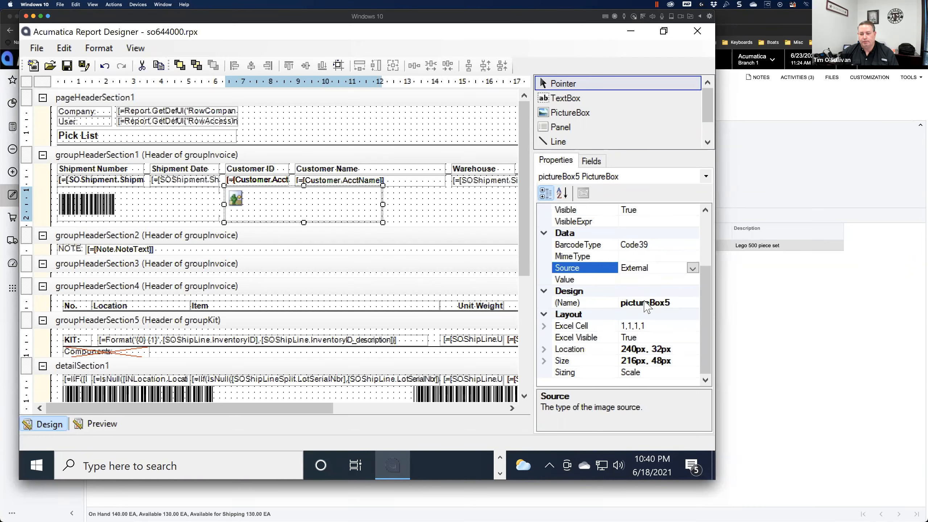
click(668, 257)
click(663, 245)
click(693, 244)
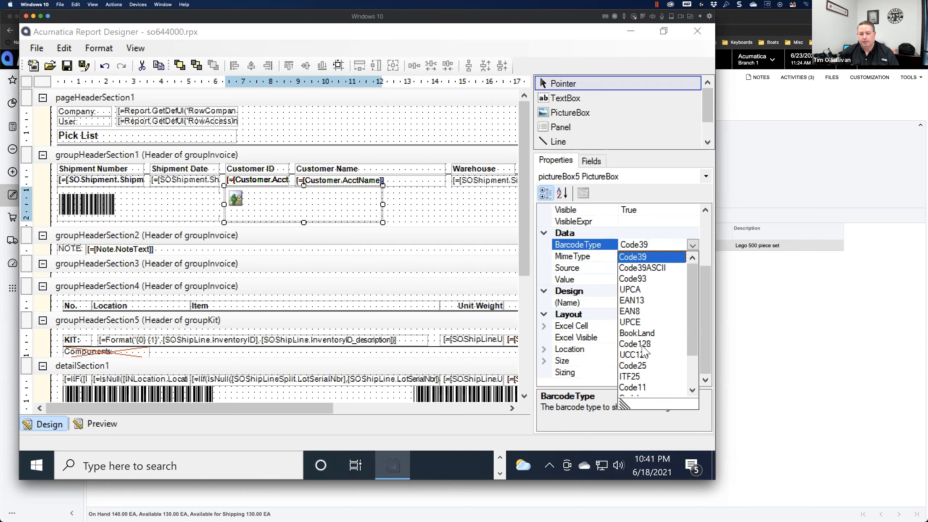
scroll(638, 344, down, 2)
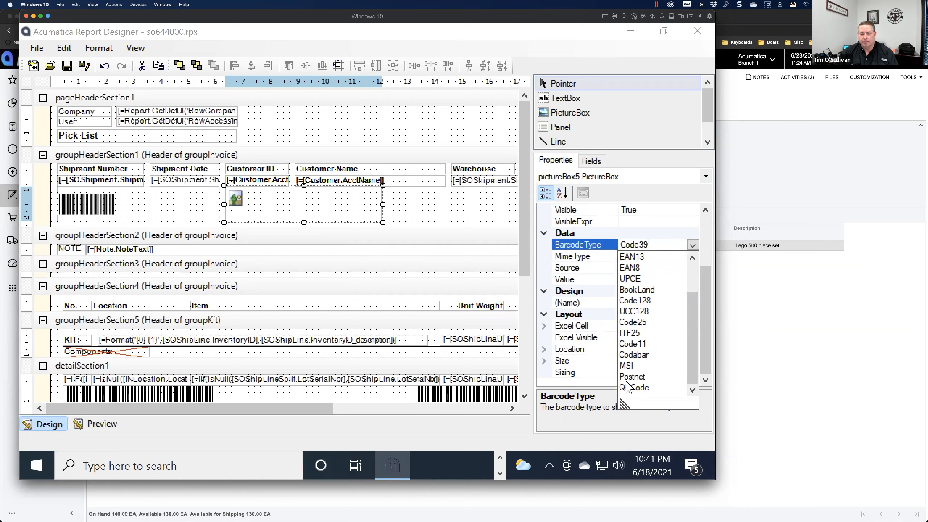
scroll(647, 310, up, 3)
click(649, 246)
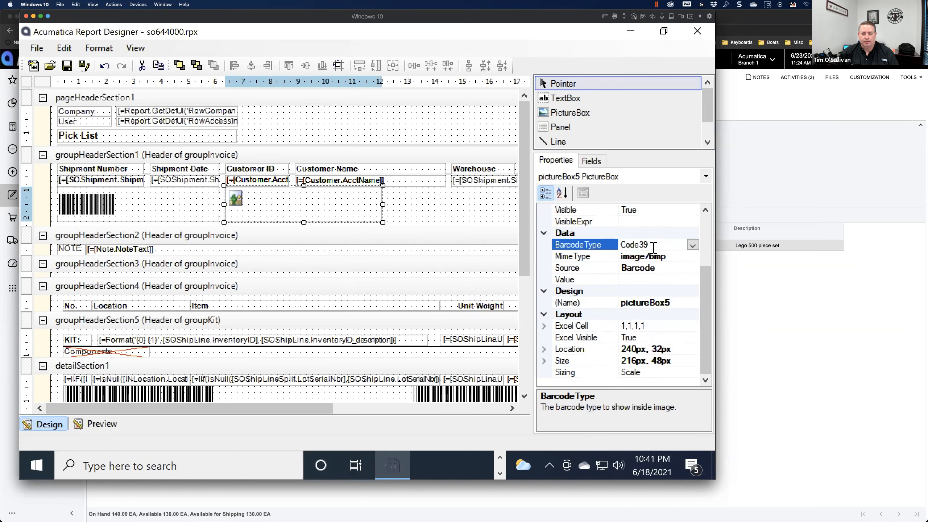
- Copy the Customer ID text box's expression =[Customer.AcctCD] into the new picture box as its barcode value
click(644, 282)
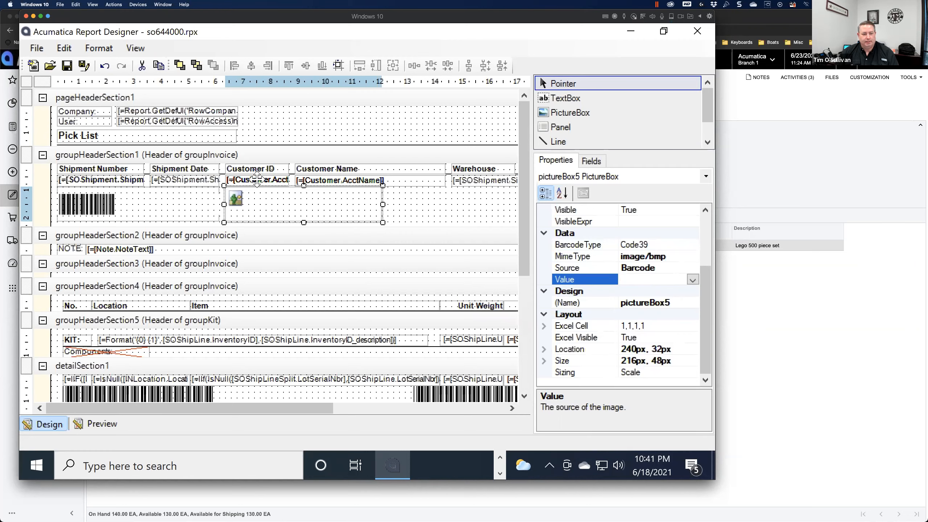
click(257, 179)
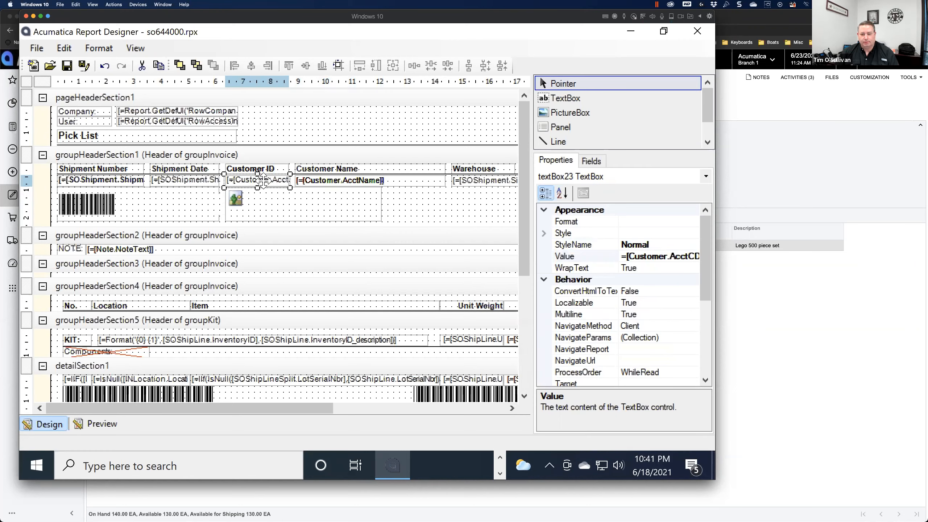
click(632, 260)
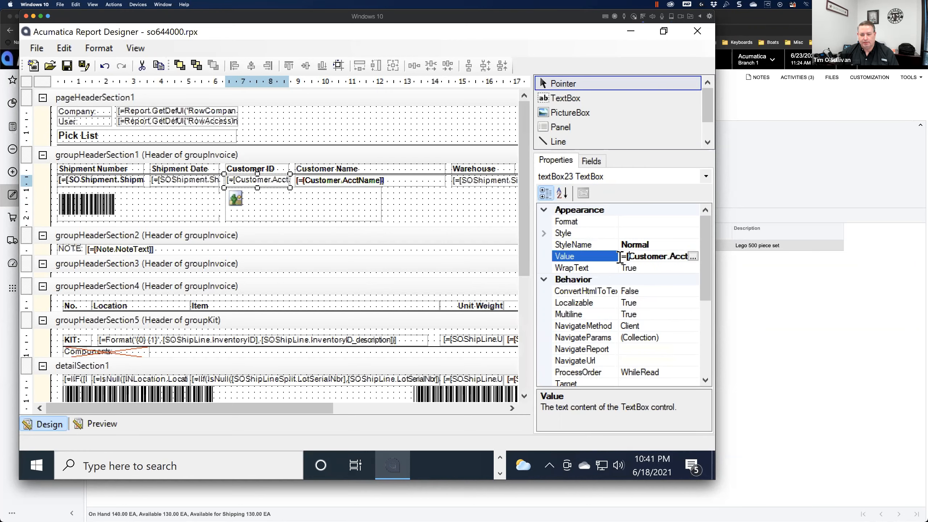
drag(630, 256, 713, 269)
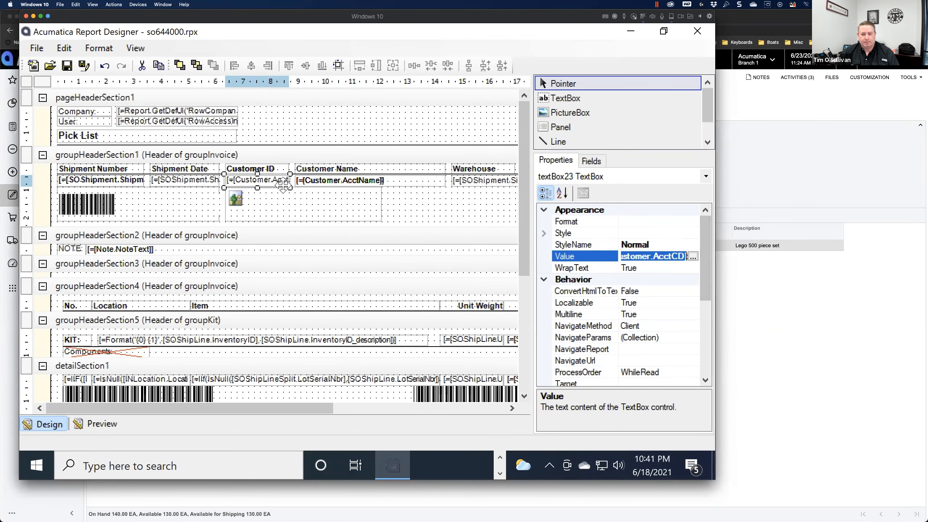
click(282, 205)
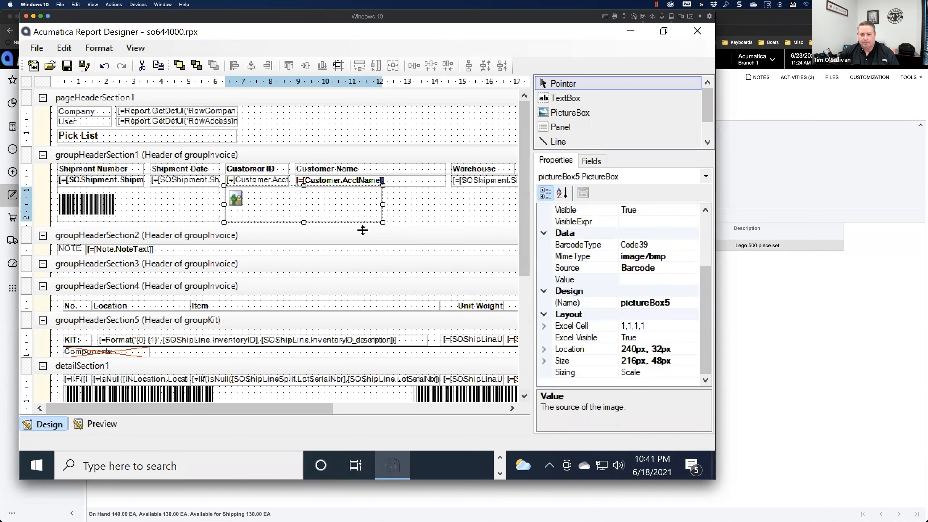
click(633, 280)
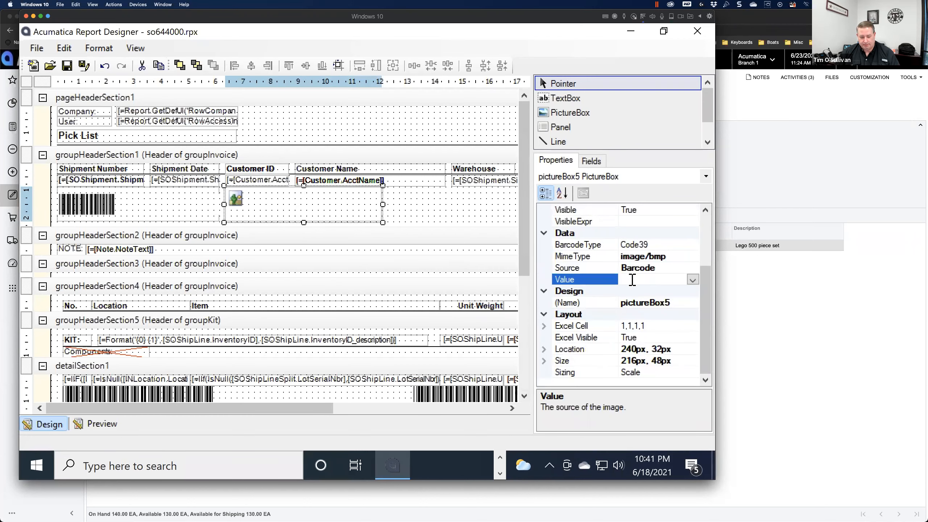
text(=[Customer.AcctCD])
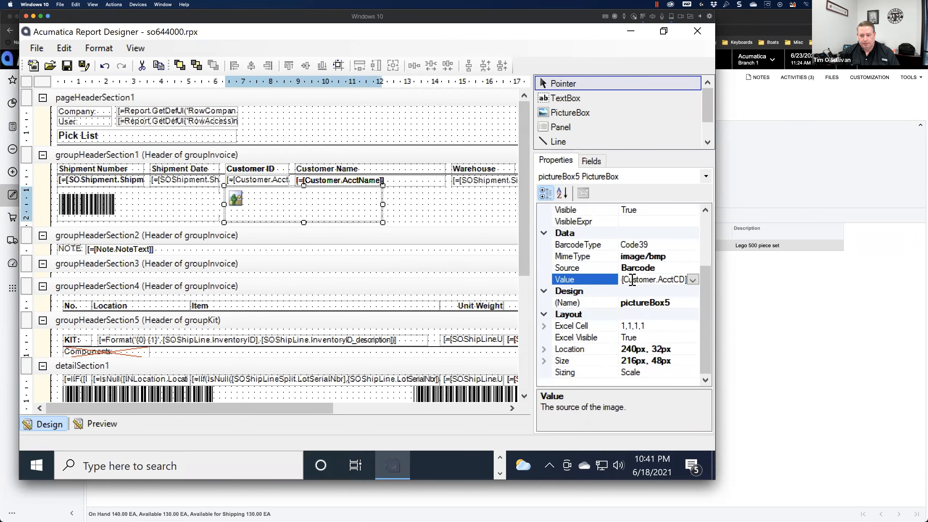
key(Return)
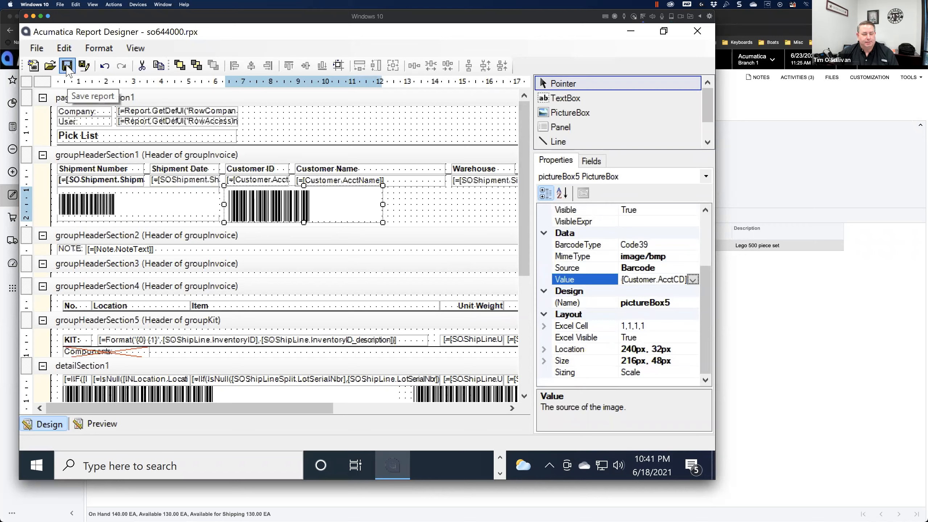
- Save so644000.rpx to the server as a new version with the description "Added CustomerID barcode (TO,6/23/21)"
click(37, 48)
click(36, 47)
click(36, 48)
click(37, 49)
click(36, 49)
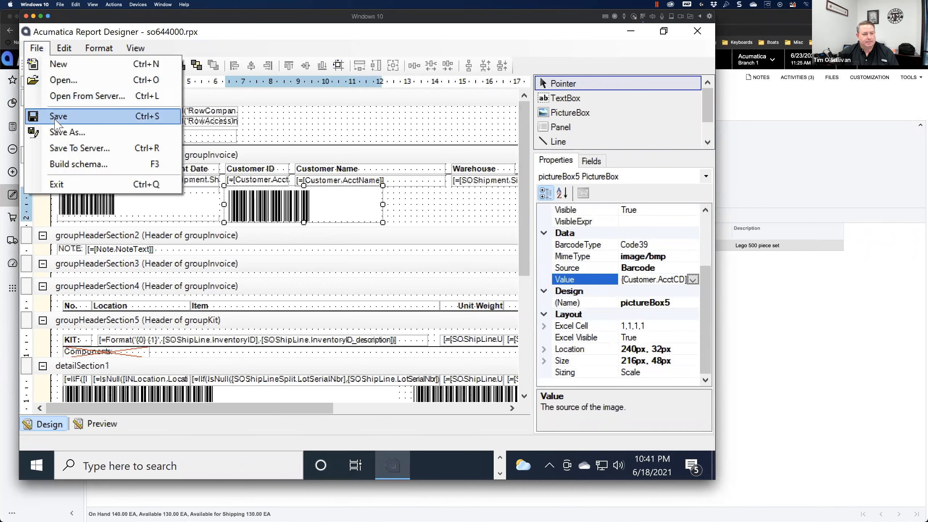
click(65, 148)
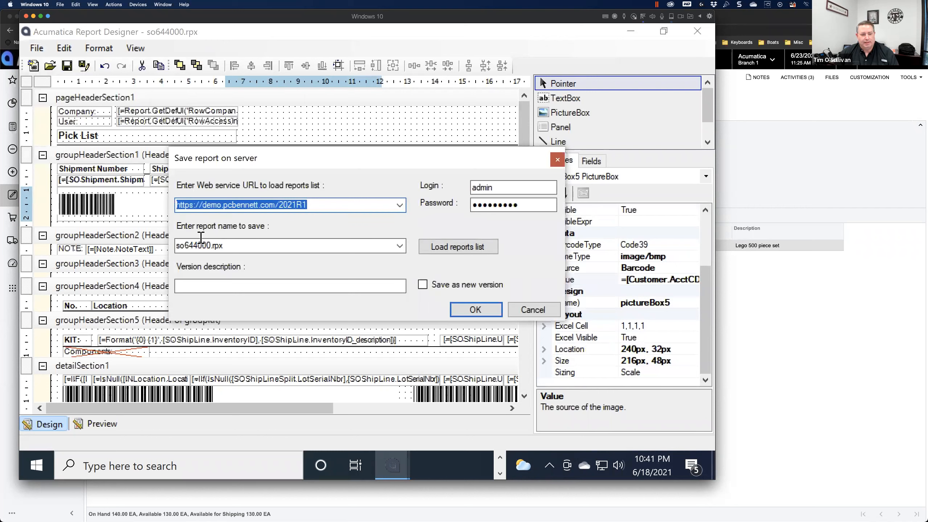
click(423, 286)
click(353, 286)
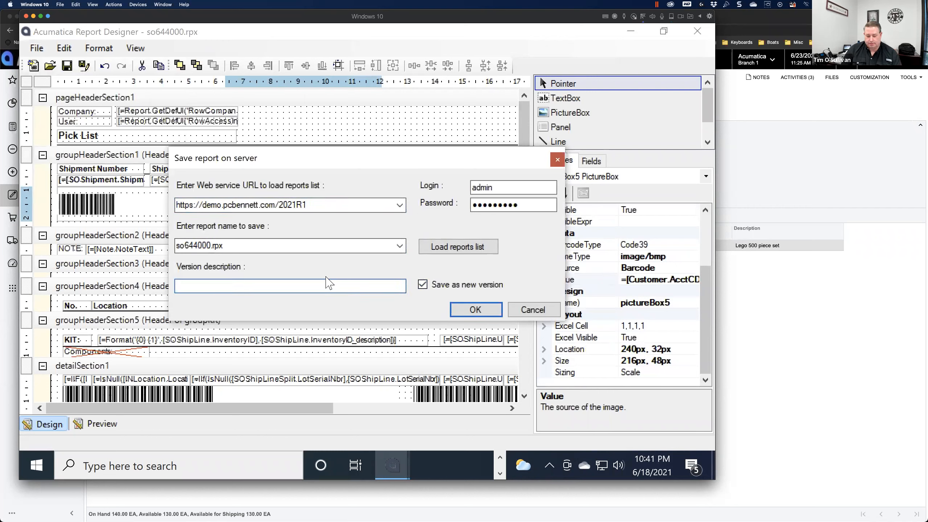
text(Added CustomerID barcode (TO 6/23/21)
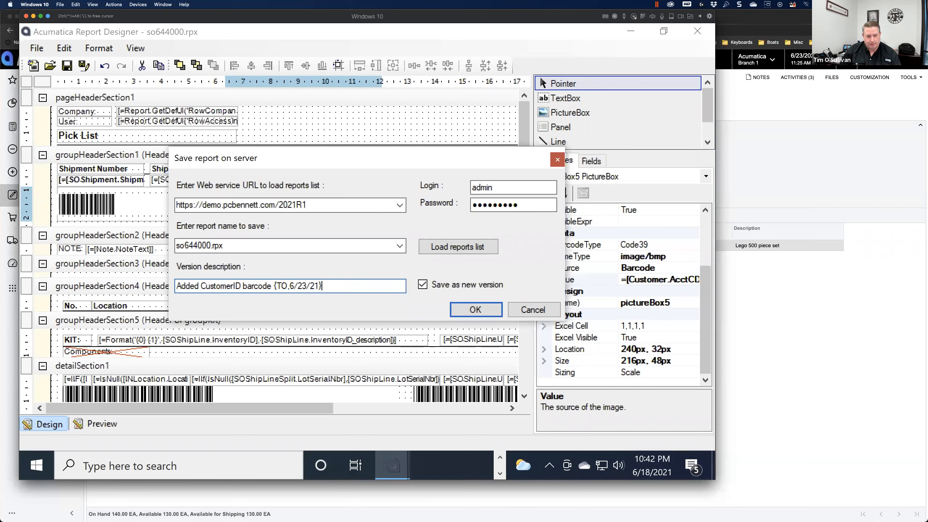
click(465, 307)
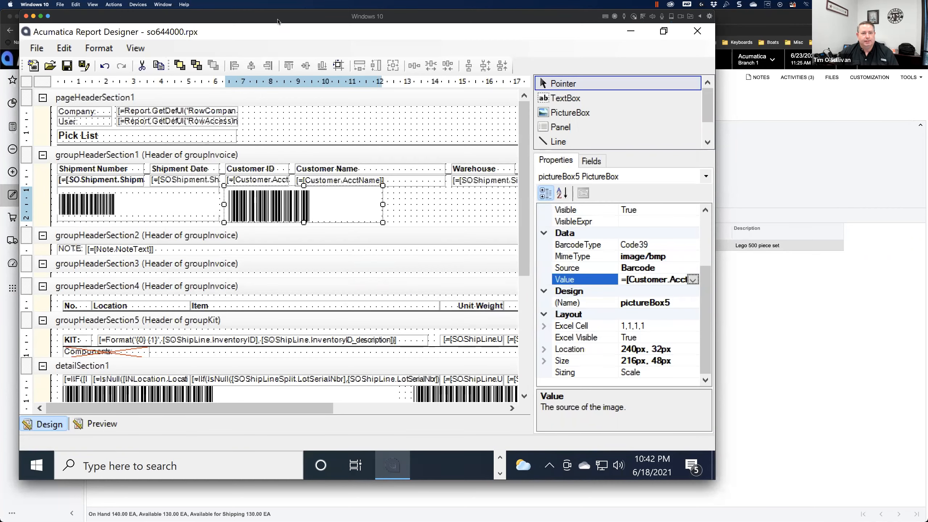
- Switch to Acumatica in the browser, and print the pick list again from the open Alta Ace shipment
drag(278, 21, 302, 39)
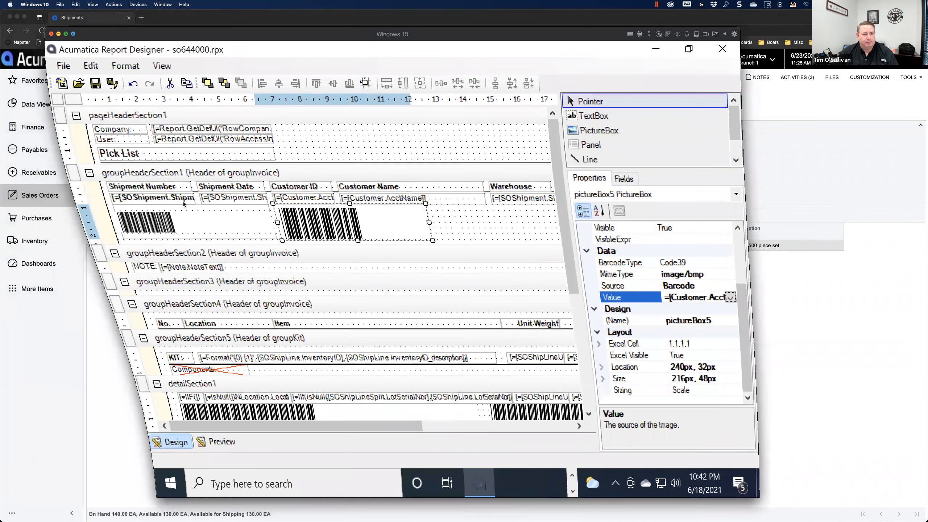
click(58, 34)
click(372, 99)
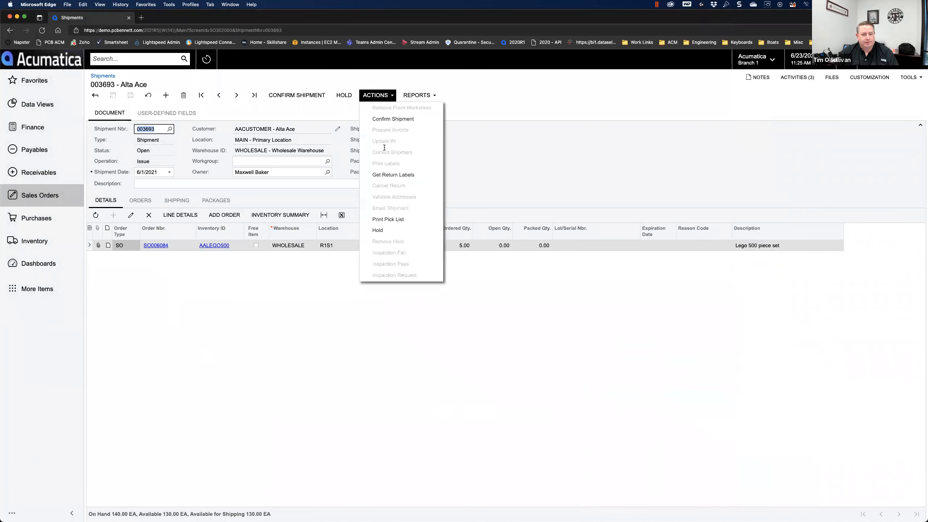
click(387, 222)
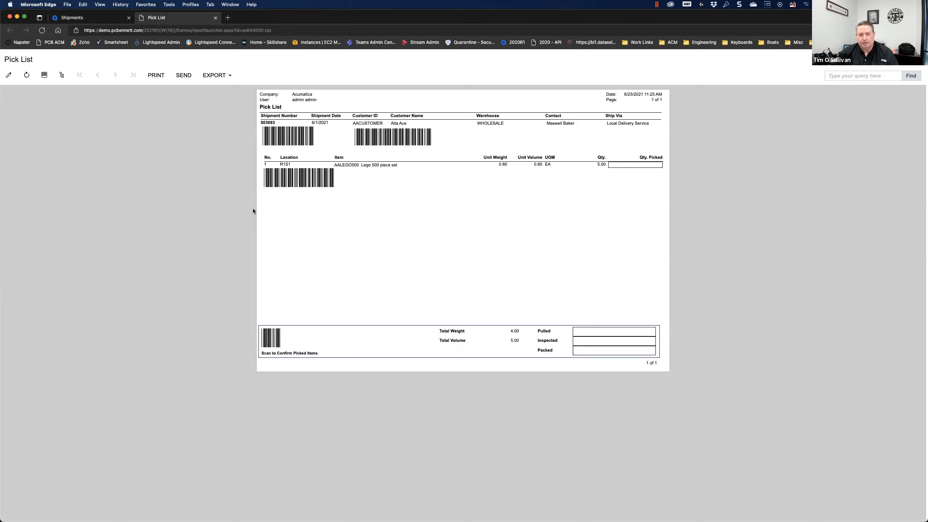
- Examine the saved versions of the Pick List report and which one is active, and close the report
click(8, 78)
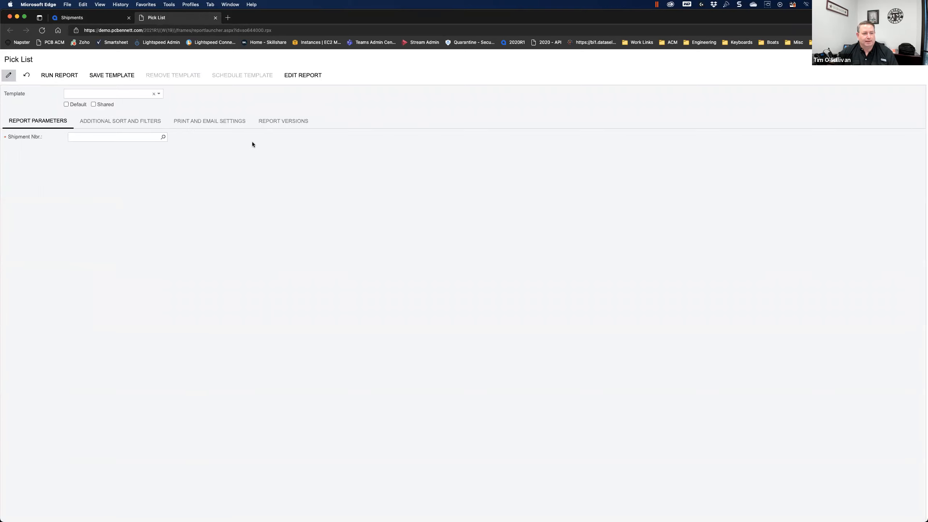
click(284, 121)
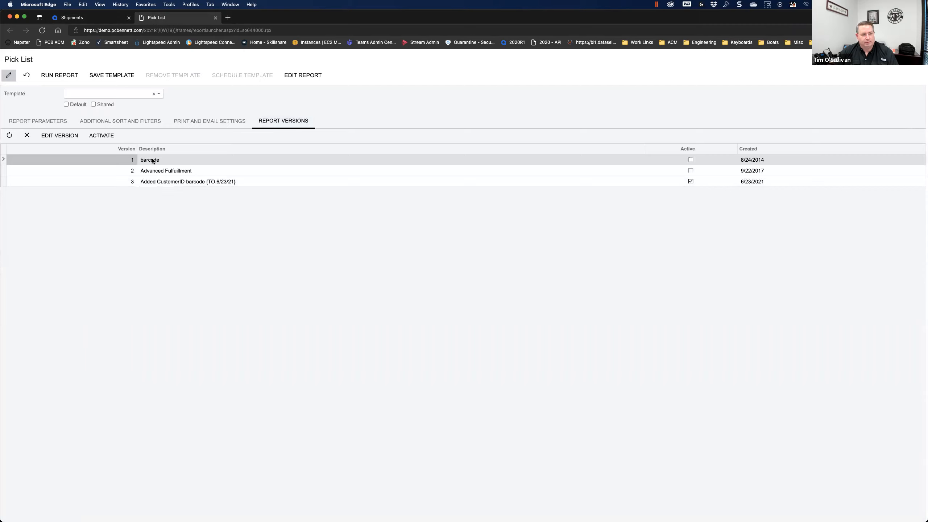
click(152, 171)
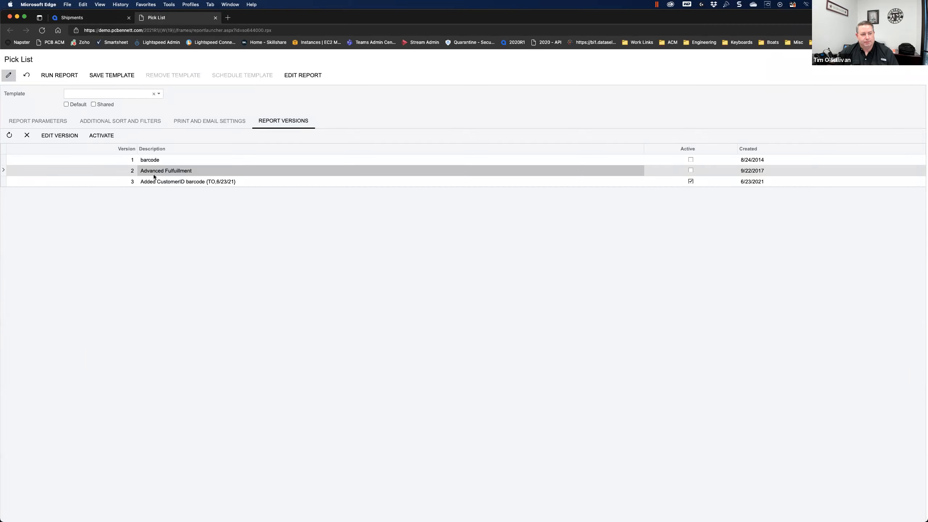
click(153, 181)
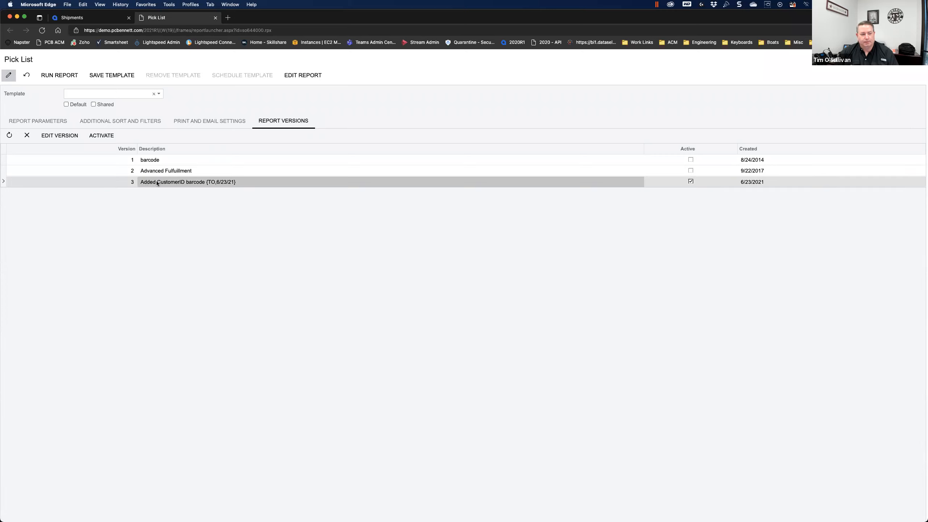
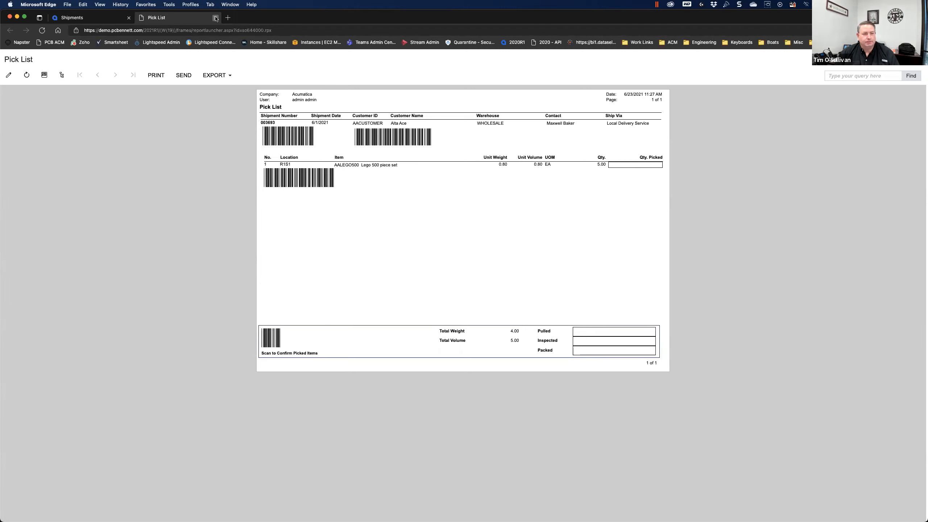
click(216, 17)
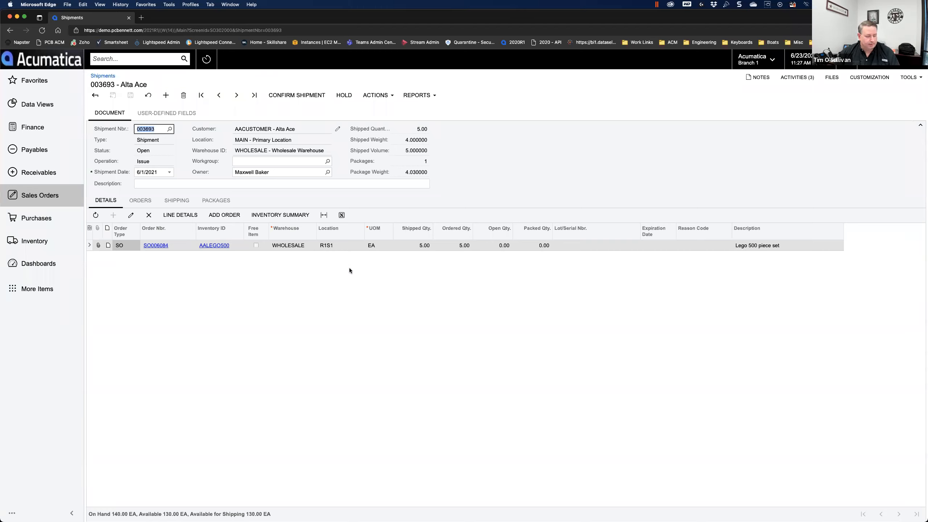
- Open the sales orders list, and search it by the last four digits of an order number
click(39, 199)
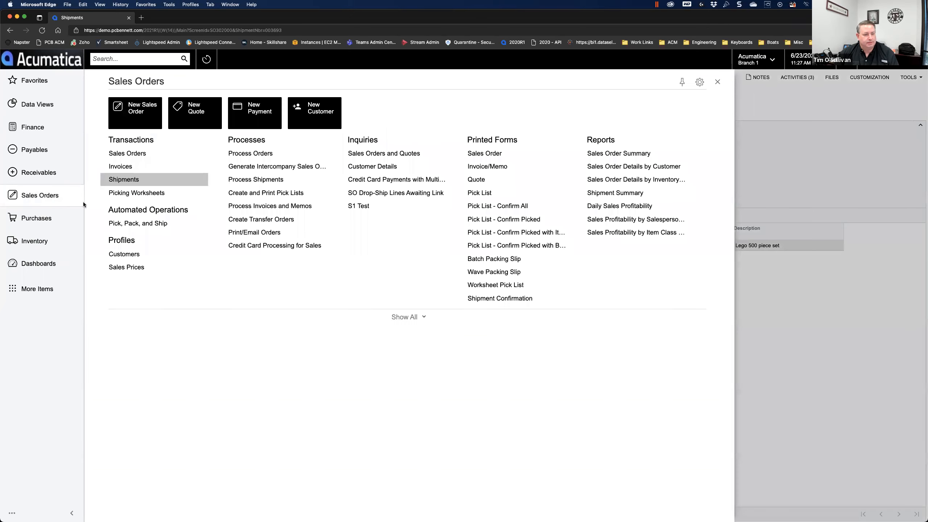
click(125, 153)
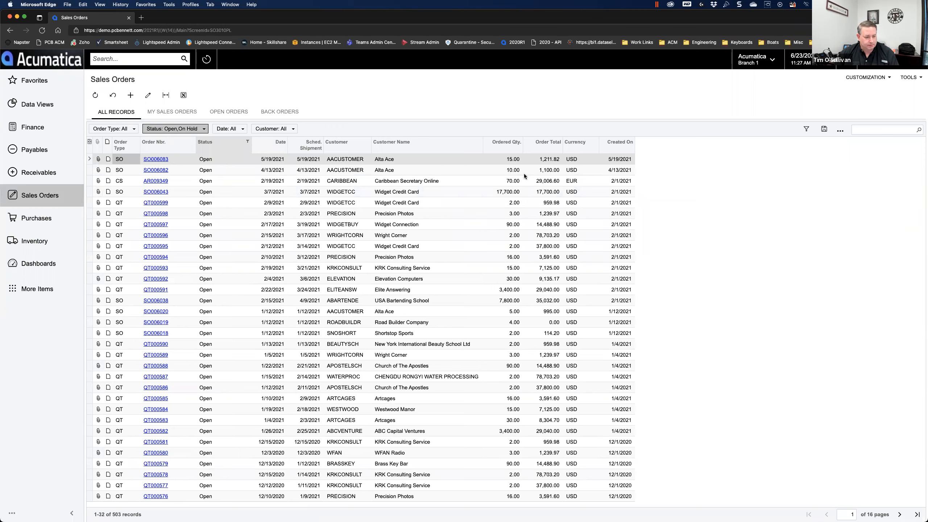
click(902, 130)
text(6)
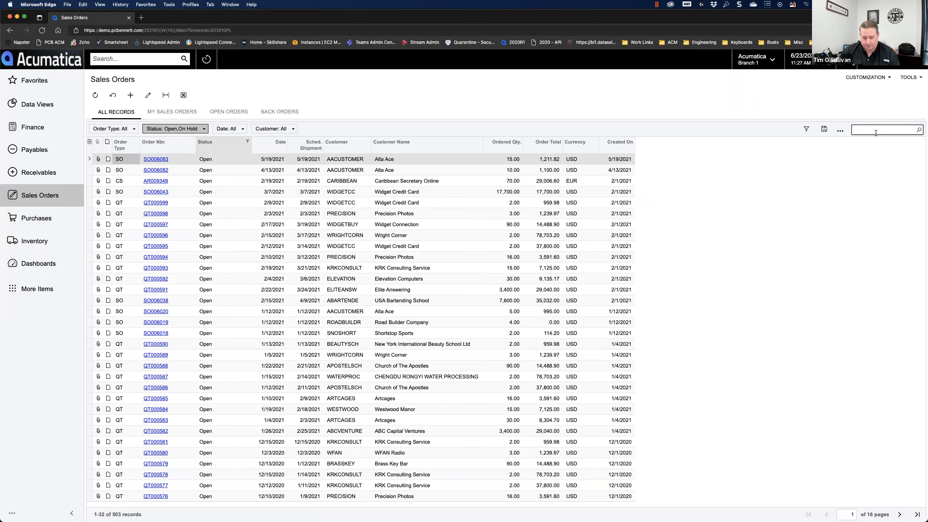
text(044)
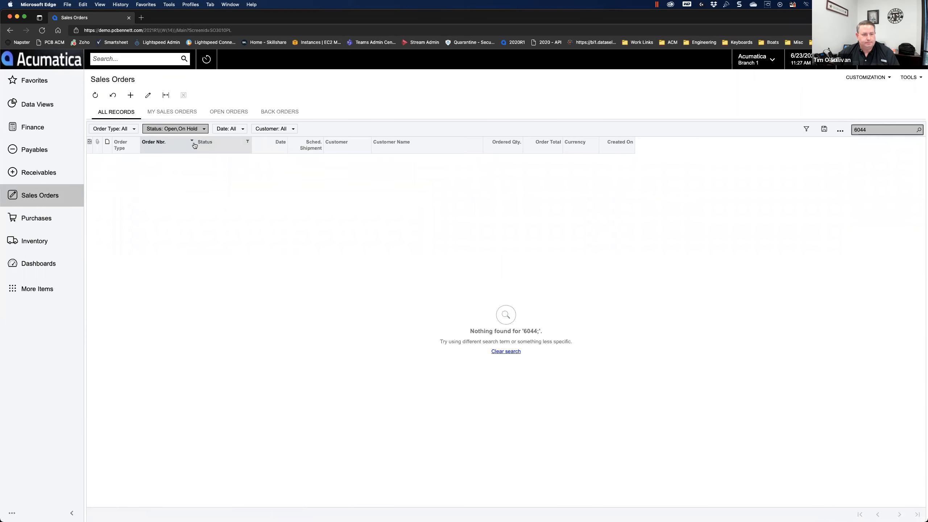
- Lift the Open and On Hold status restriction from the sales orders search, and open the matching Artcages order
click(194, 131)
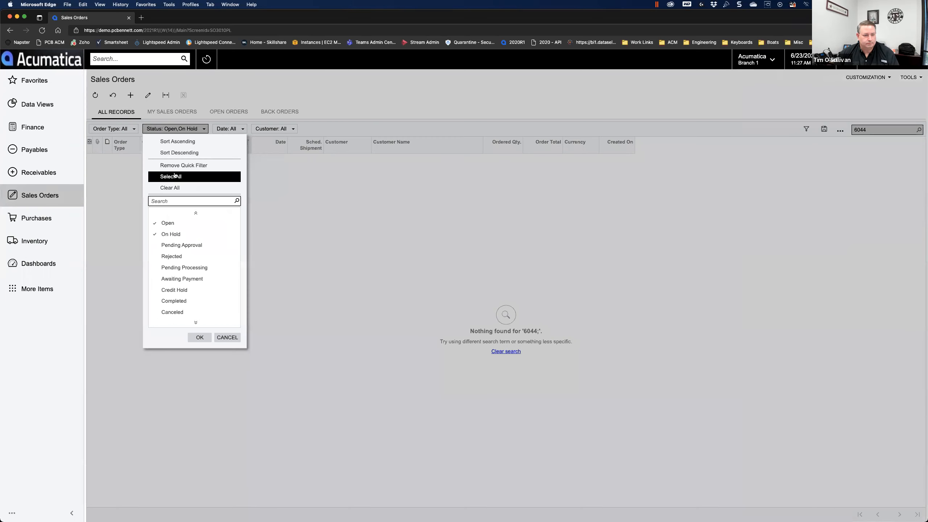
click(205, 338)
click(156, 159)
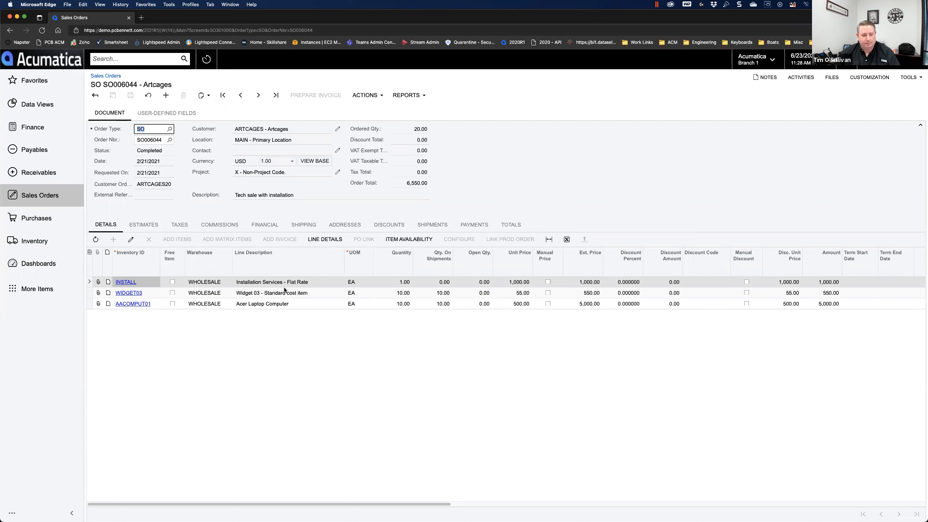
- Export the Artcages order's detail lines to Excel, and bring up the downloaded Sales Orders 20210623 workbook
click(175, 504)
click(566, 240)
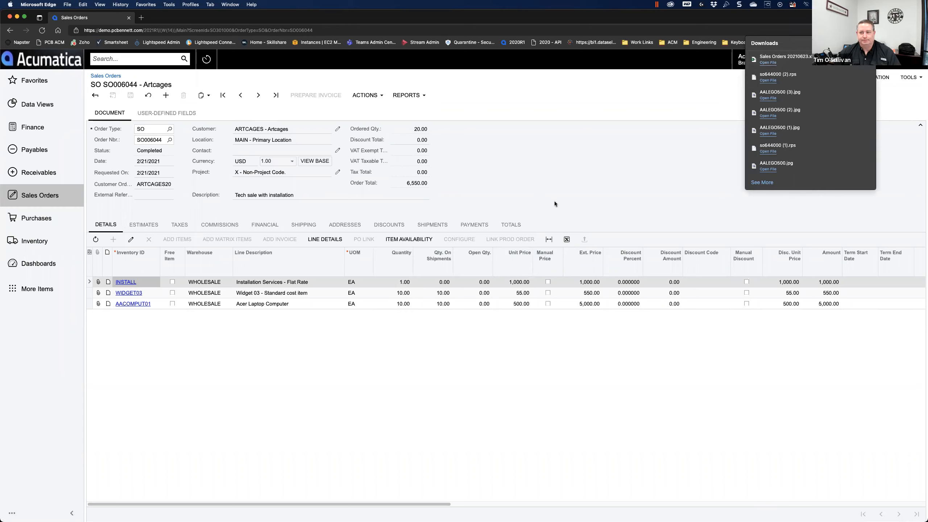
click(768, 62)
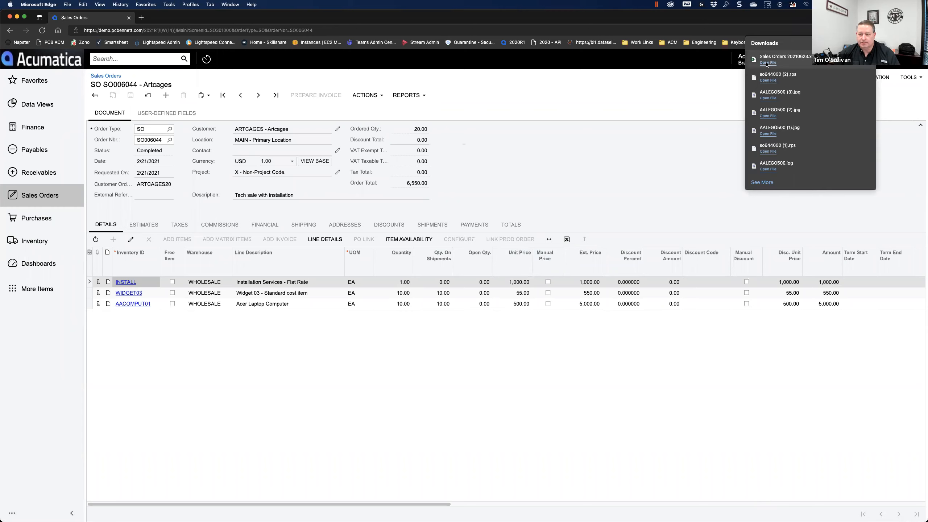
click(518, 192)
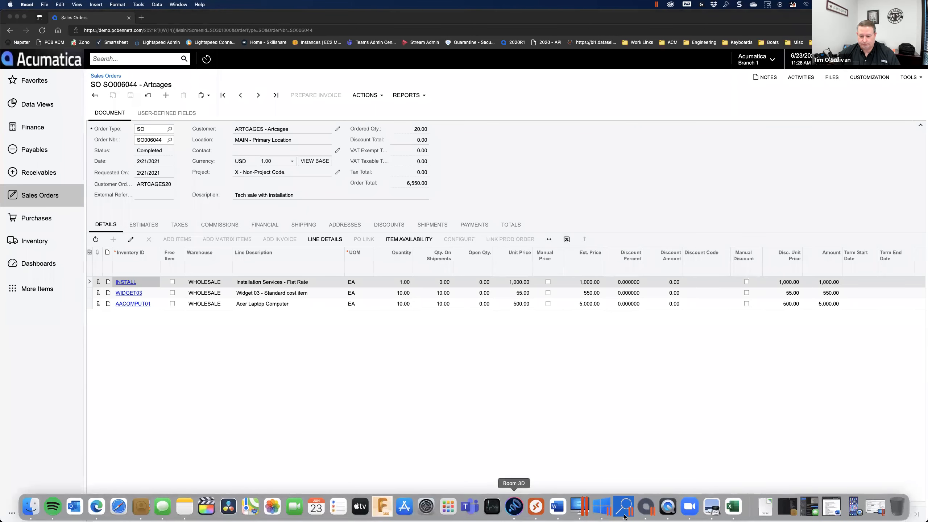
click(732, 507)
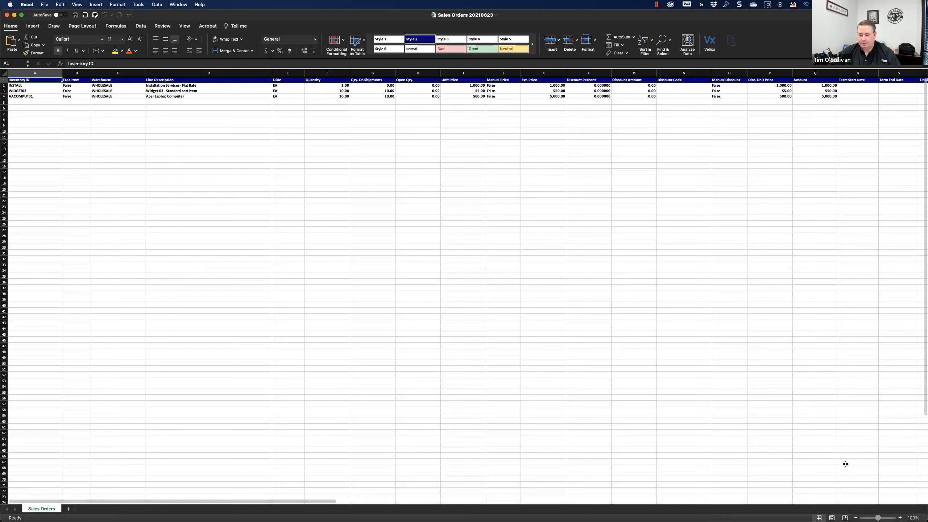
- Set the Quantity to 500 for the INSTALL, WIDGET03 and AACOMPUT01 lines in the workbook
click(900, 517)
click(900, 516)
click(900, 516)
click(900, 517)
click(900, 517)
click(901, 516)
click(901, 516)
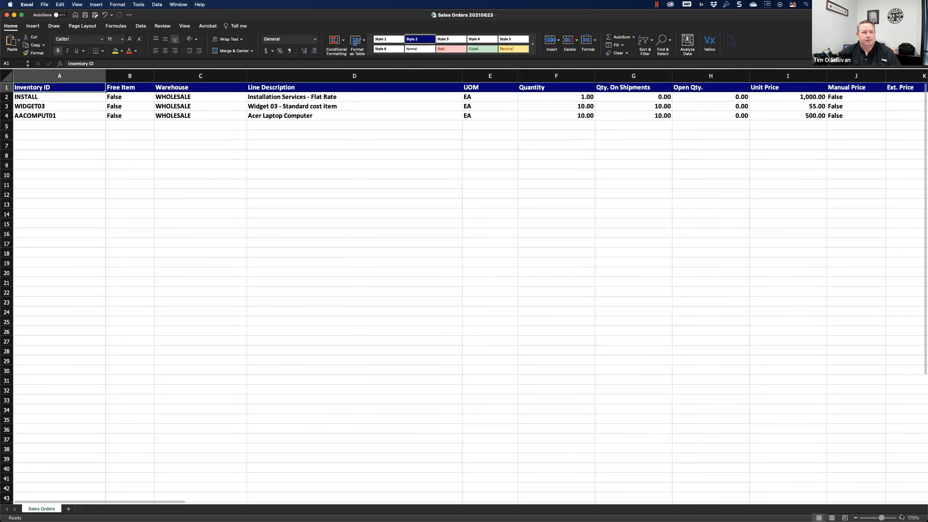
click(576, 98)
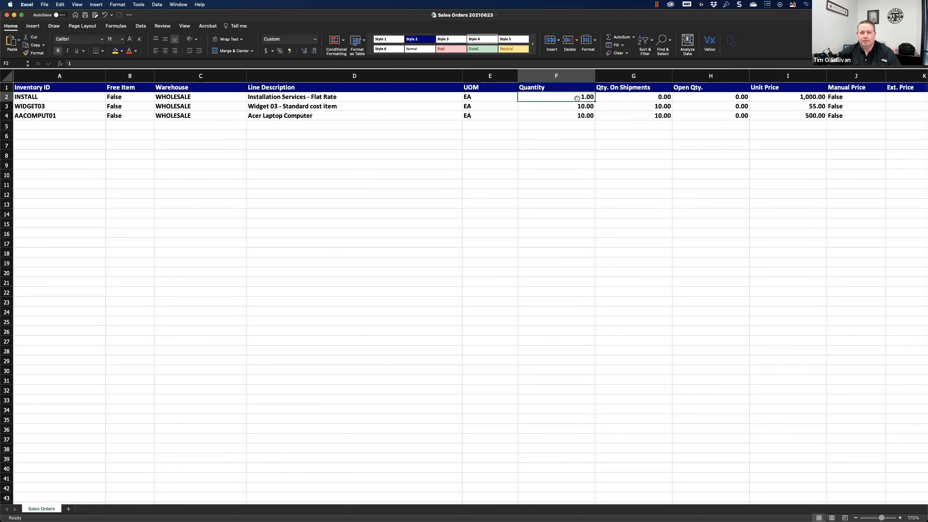
text(500)
key(Return)
text(500)
key(Return)
text(500)
key(Return)
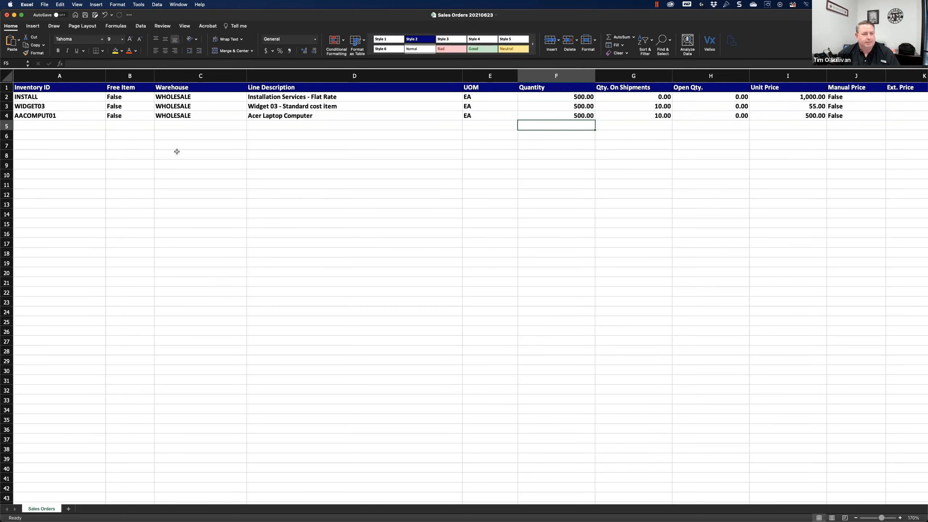
- Save the edited Sales Orders 20210623 workbook, and close it to get back to Acumatica
click(84, 16)
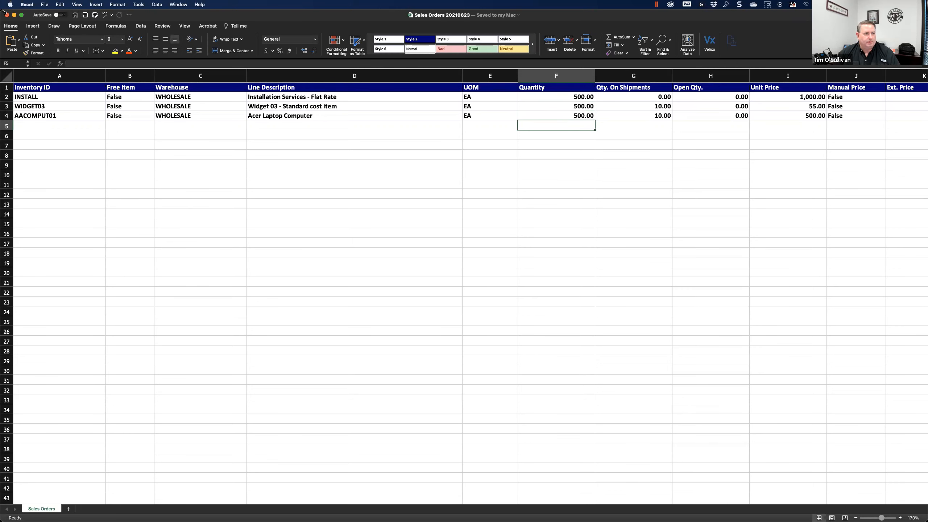
drag(4, 9, 405, 159)
drag(609, 154, 429, 120)
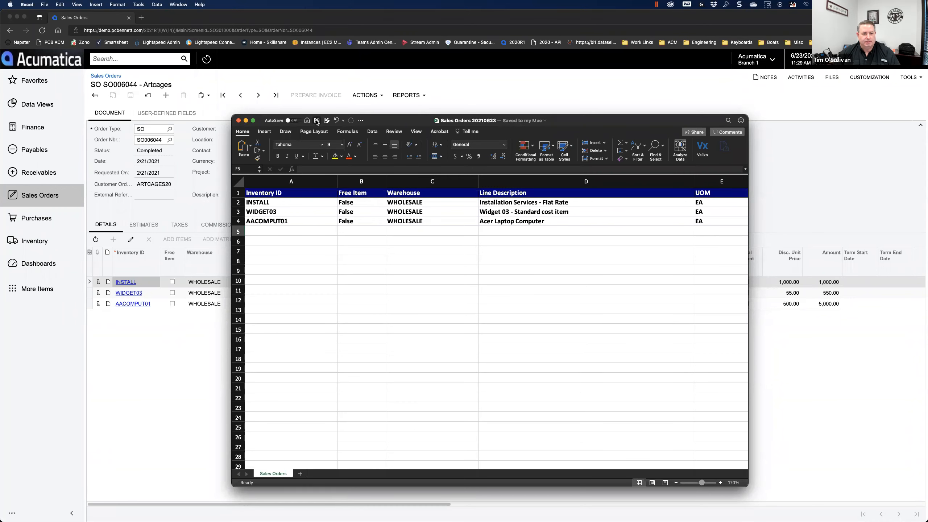
click(239, 120)
- Create a new SO sales order for the customer AACUSTOMER - Alta Ace
click(166, 96)
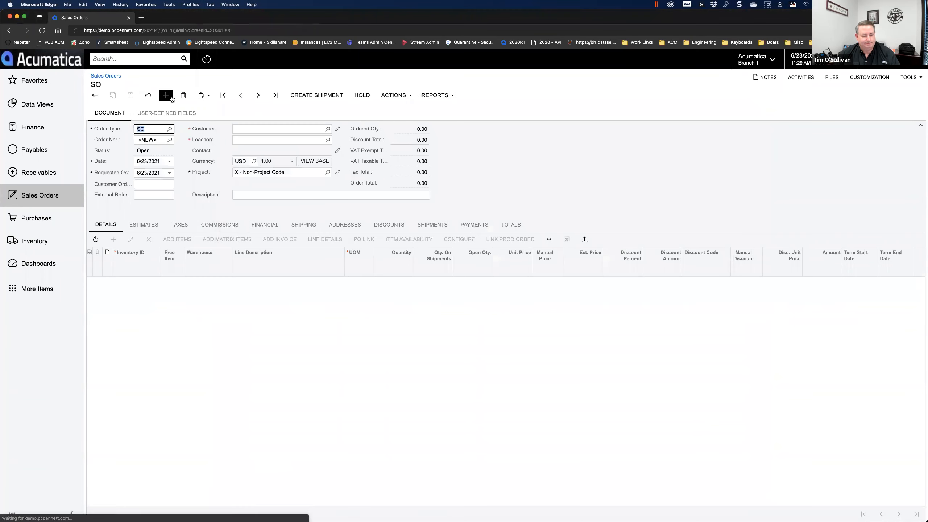
click(262, 129)
text(aac)
click(252, 143)
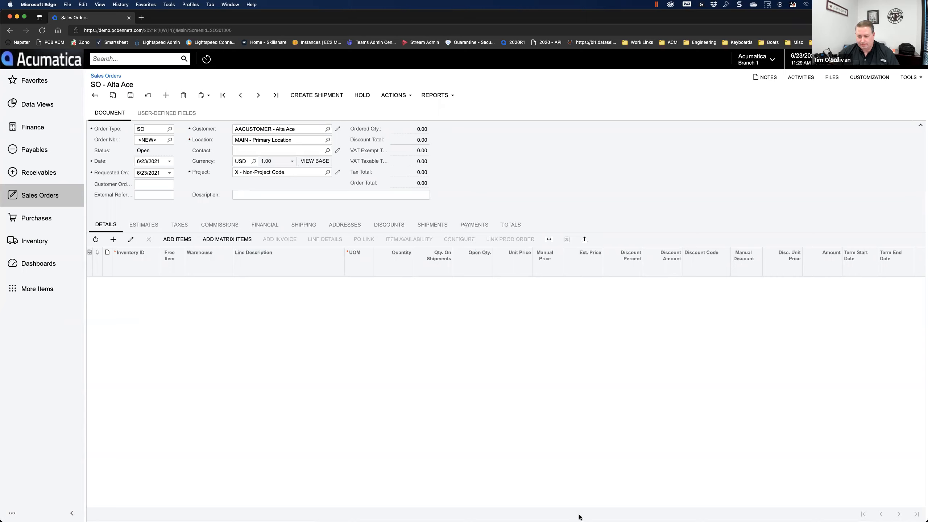
- Switch to Excel, reopen the Sales Orders 20210623 workbook to check its columns, and close it again
click(732, 456)
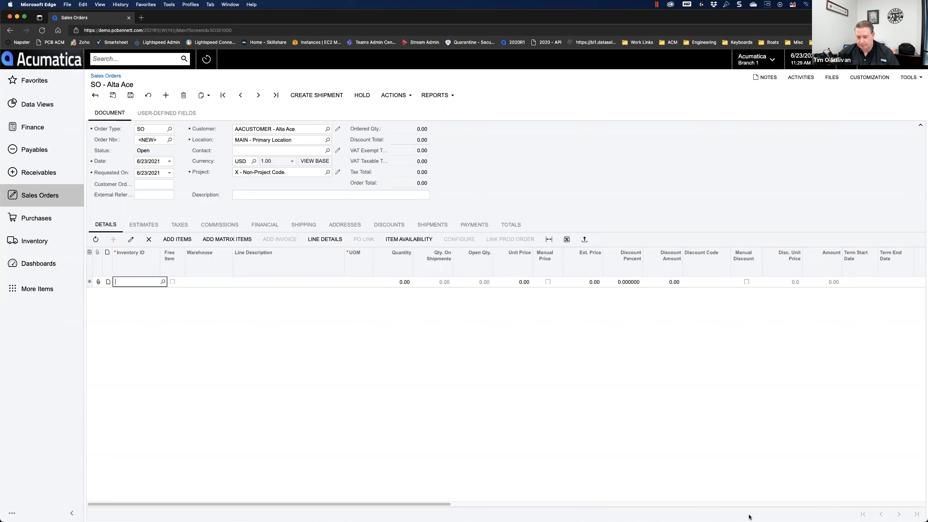
click(740, 509)
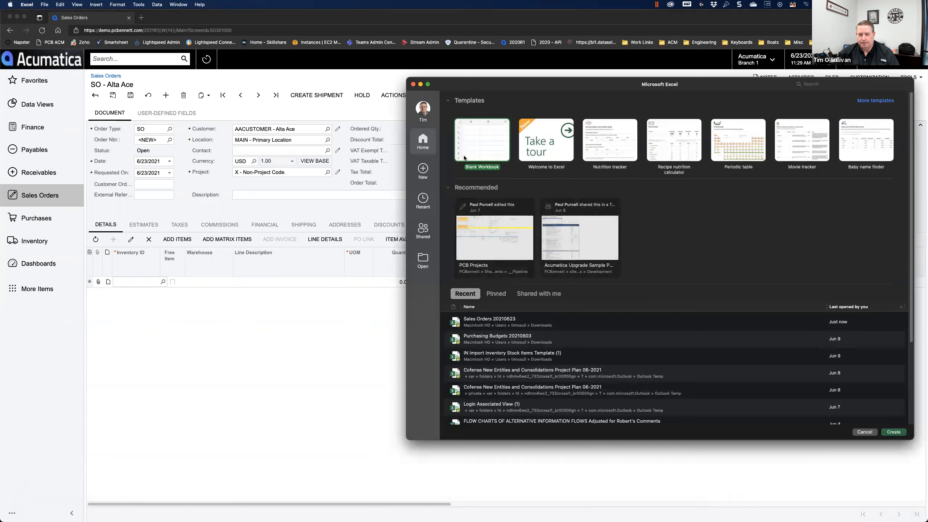
double_click(474, 322)
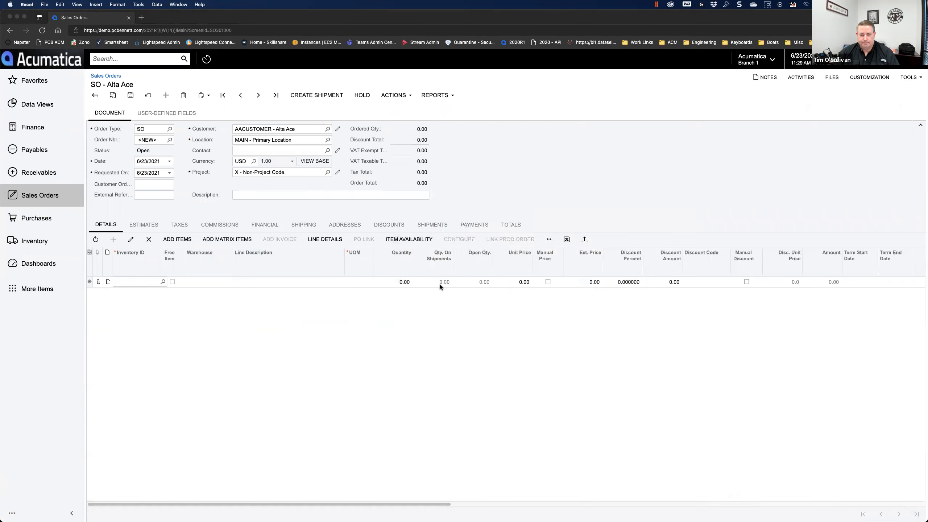
mouse_move(281, 467)
mouse_down()
mouse_move(661, 467)
mouse_move(270, 465)
mouse_up()
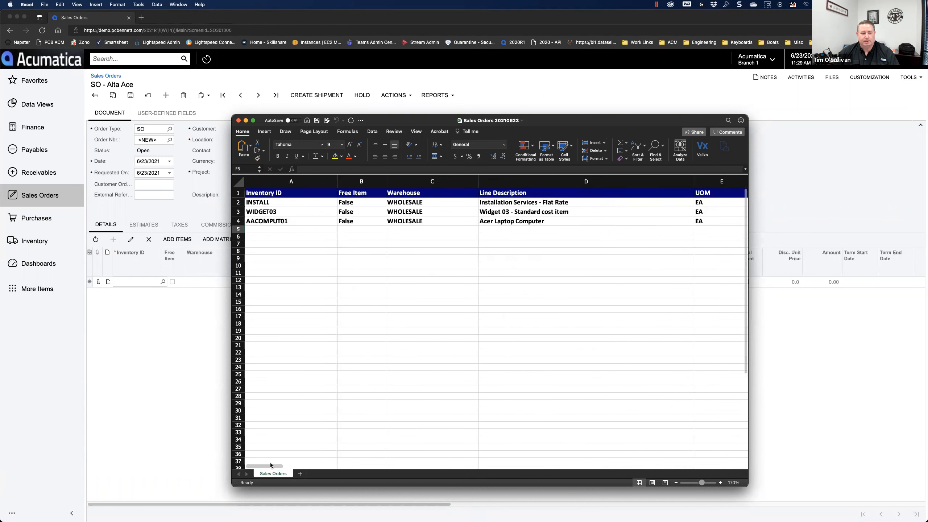
click(239, 121)
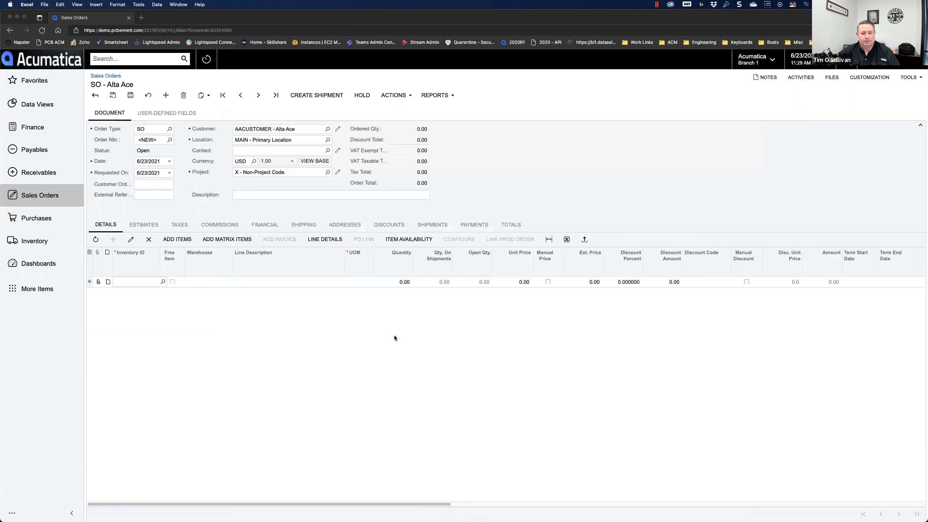
- Upload Sales Orders 20210623.xlsx from the Downloads folder into the new order's detail lines
click(585, 240)
click(586, 241)
click(470, 295)
click(367, 201)
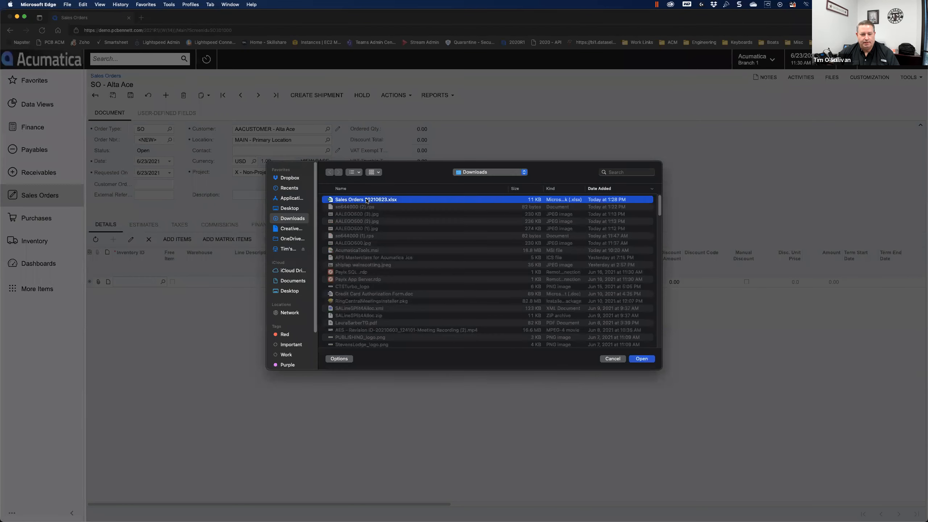
click(644, 358)
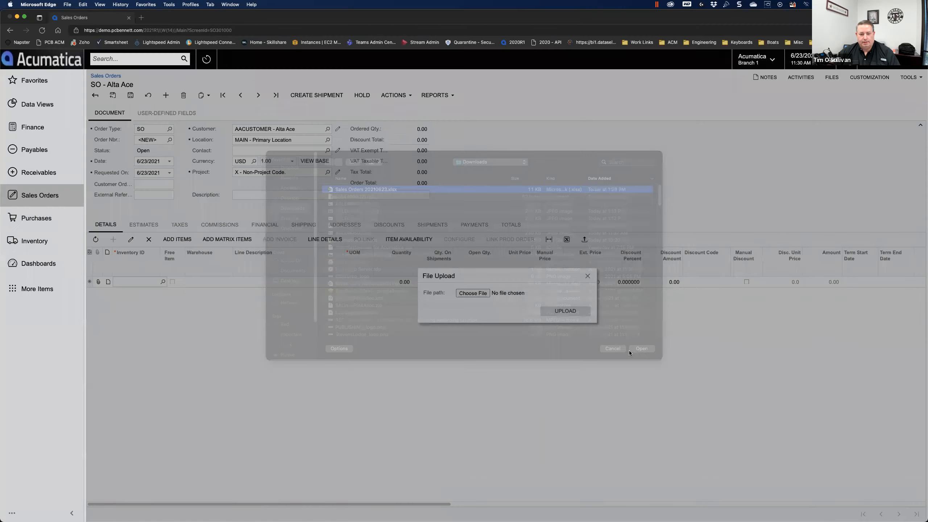
click(562, 314)
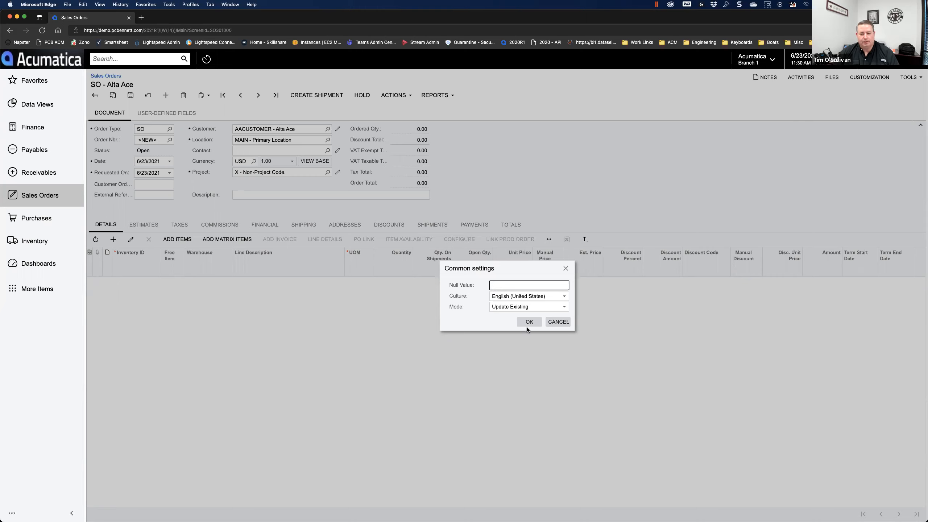
- Choose the Update Existing mode for the import, and accept the common settings with the English (United States) culture
click(528, 309)
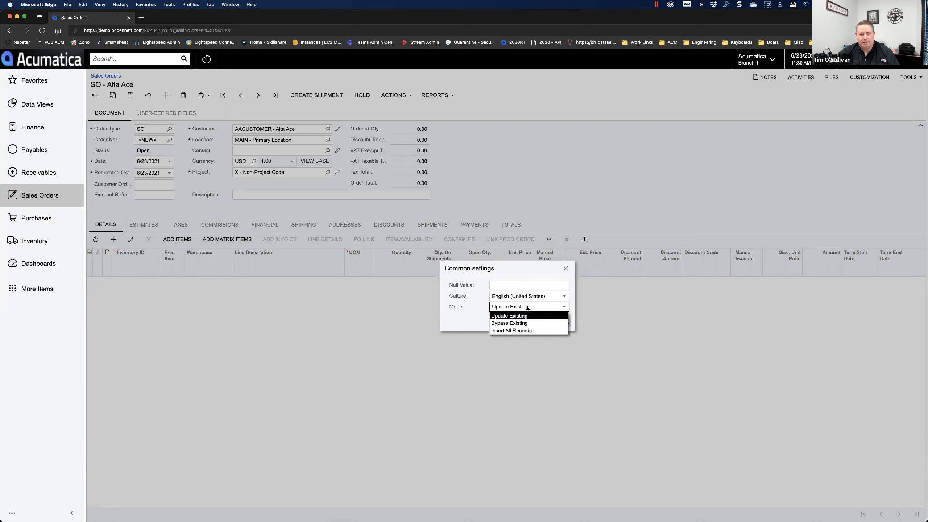
click(528, 315)
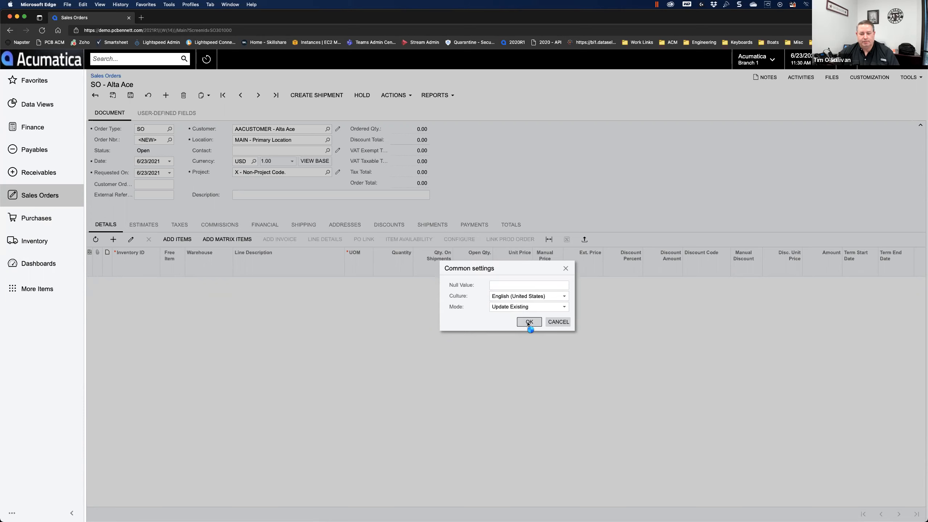
click(529, 322)
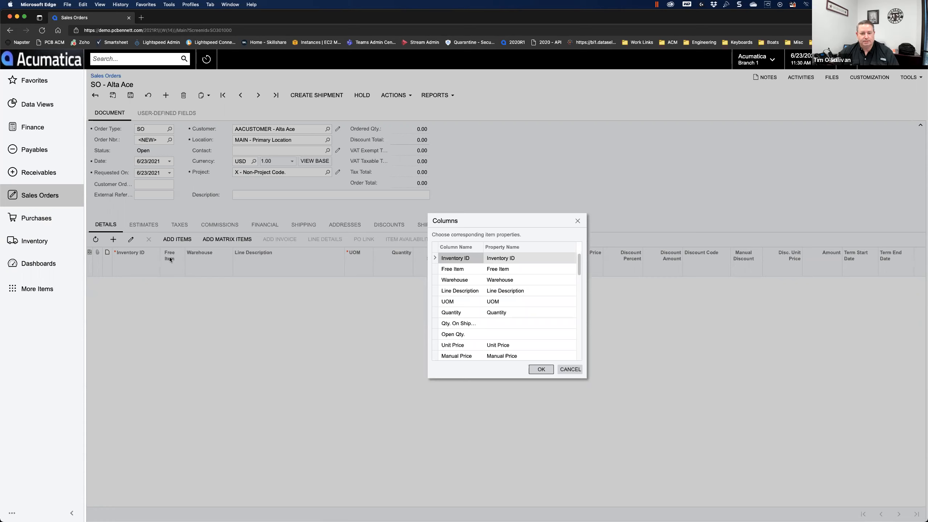
- Check the mapping of file columns to item properties, import the lines, and save the Alta Ace order
scroll(496, 274, down, 1)
scroll(496, 276, down, 10)
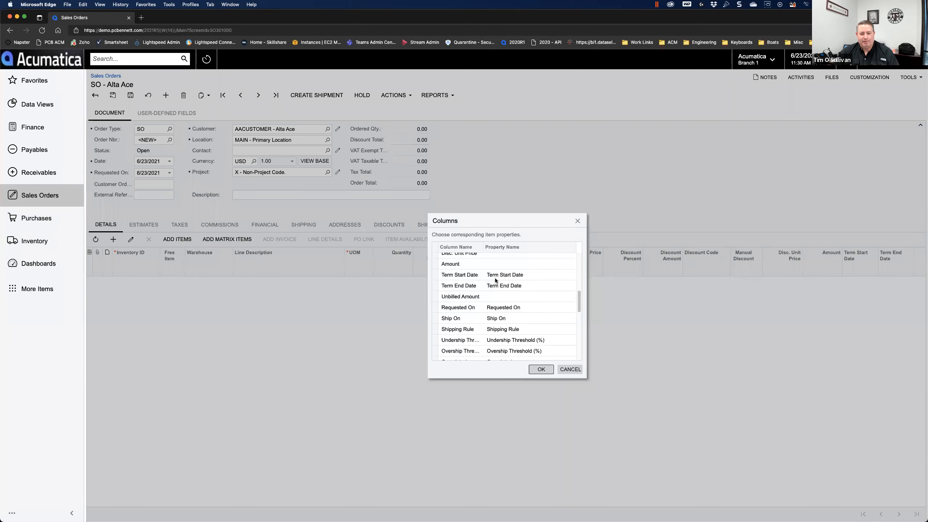
scroll(496, 281, up, 11)
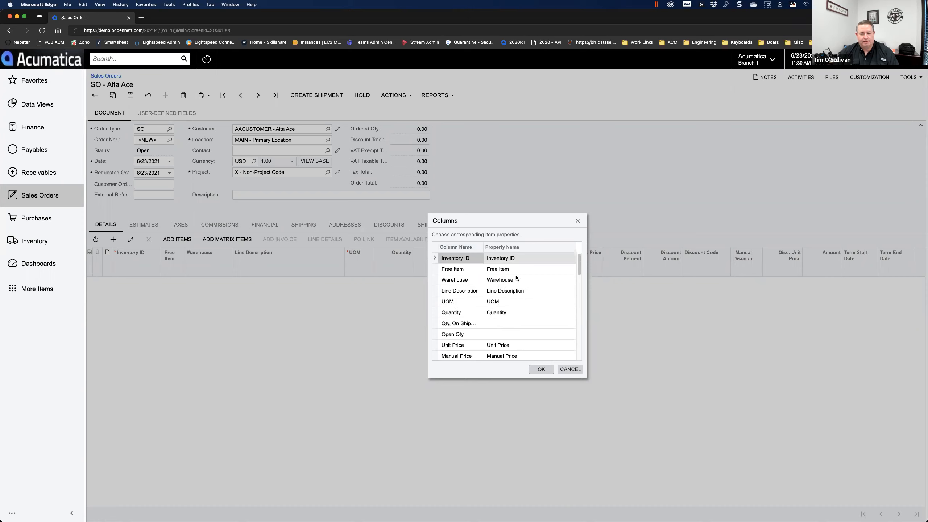
click(528, 258)
click(544, 257)
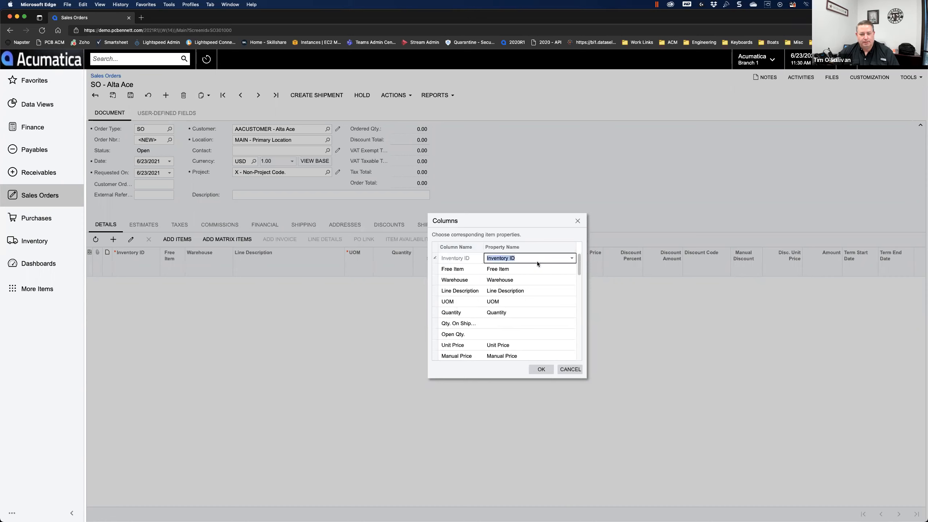
click(571, 259)
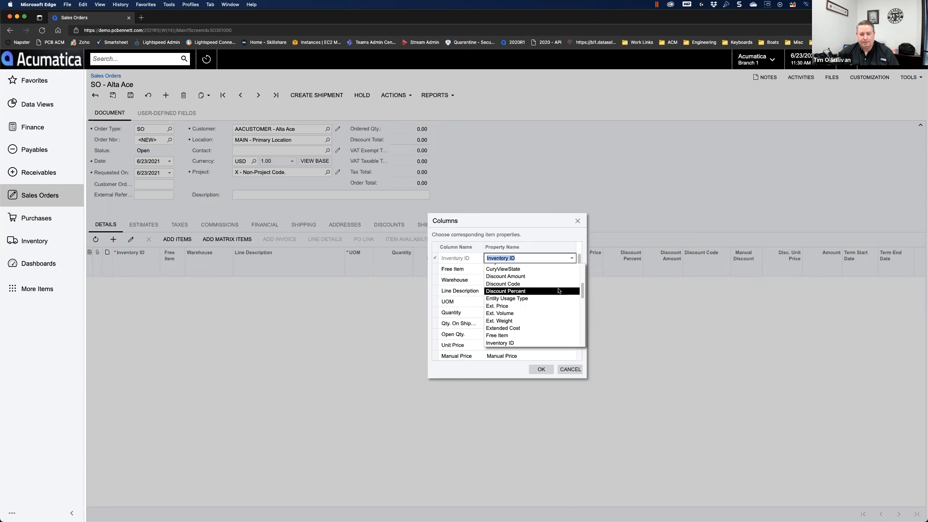
click(572, 260)
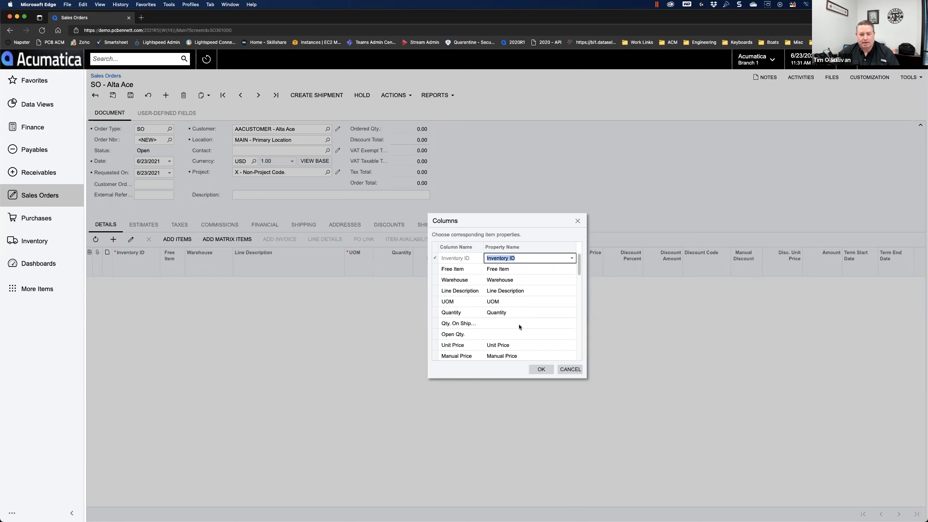
click(541, 369)
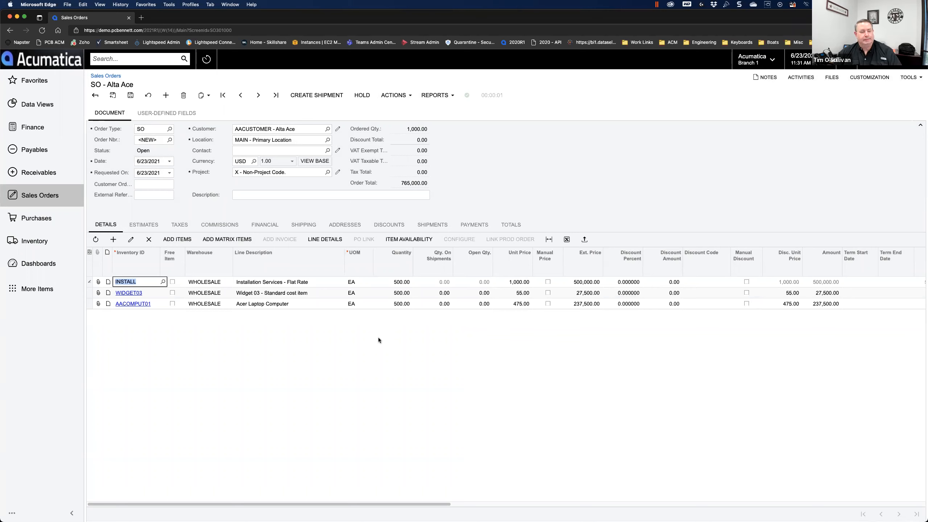
click(131, 96)
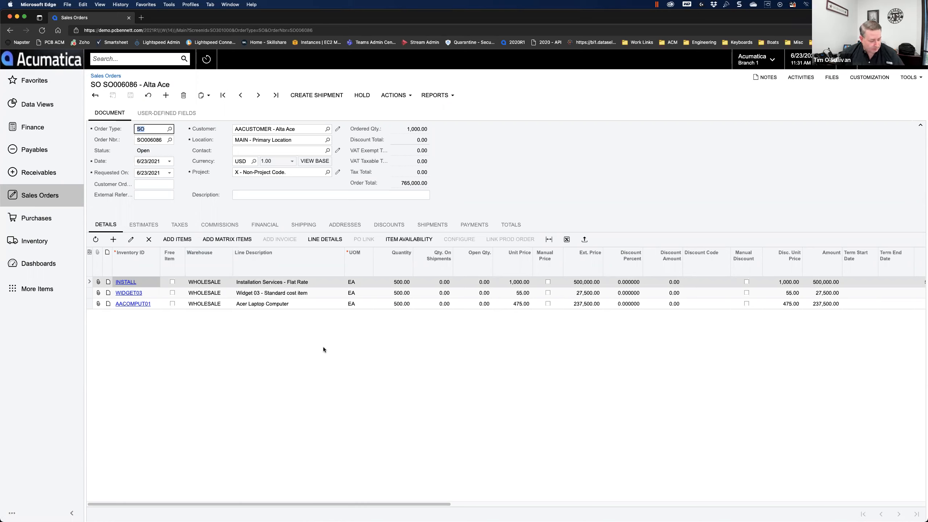
- Examine the sales order's user-defined Color field and the choices it offers, leaving the field empty
click(464, 410)
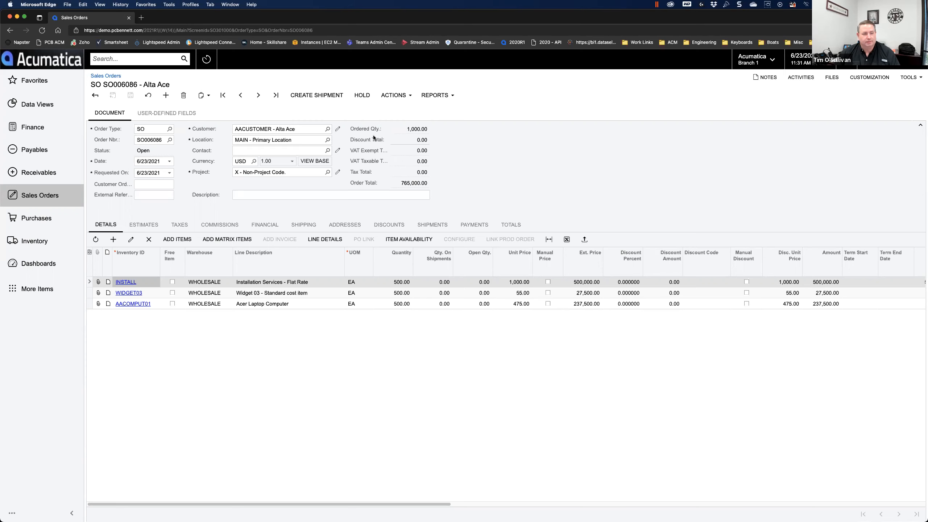
click(154, 114)
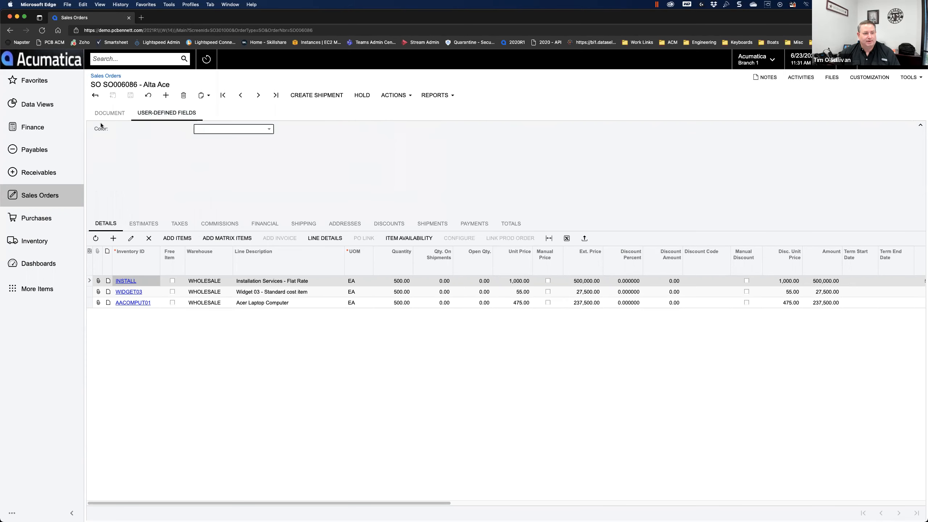
click(109, 113)
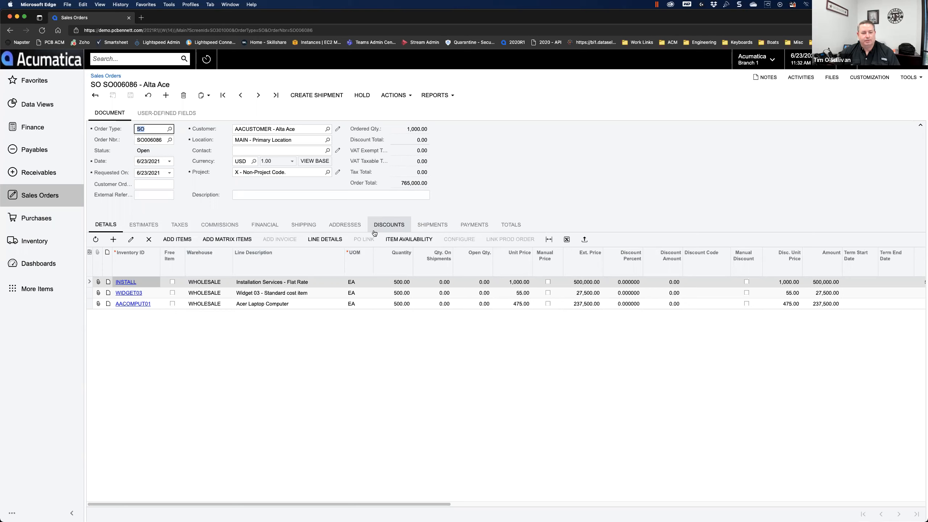
click(155, 113)
click(237, 130)
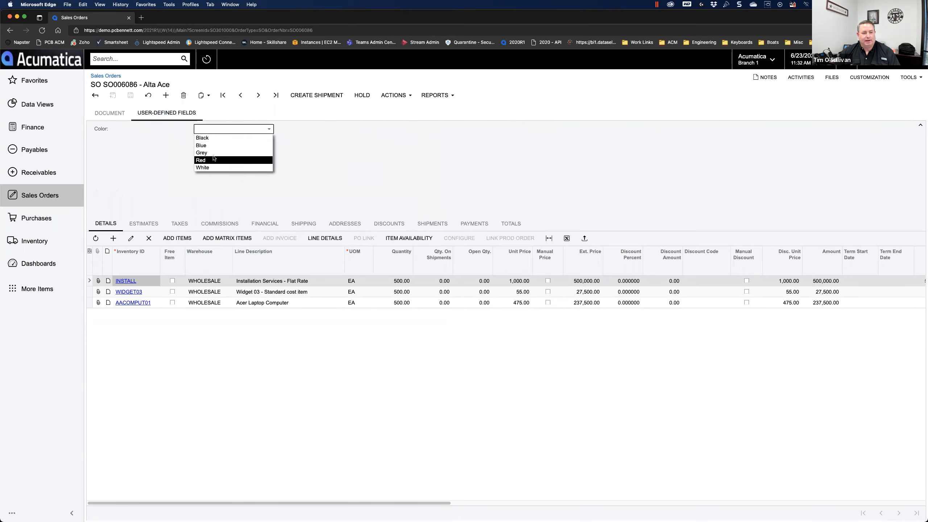
click(328, 154)
click(262, 131)
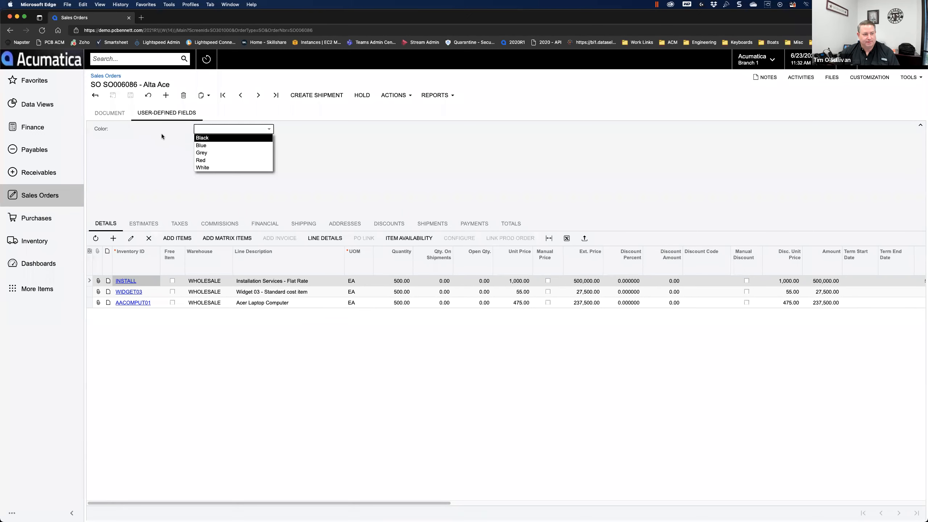
click(328, 143)
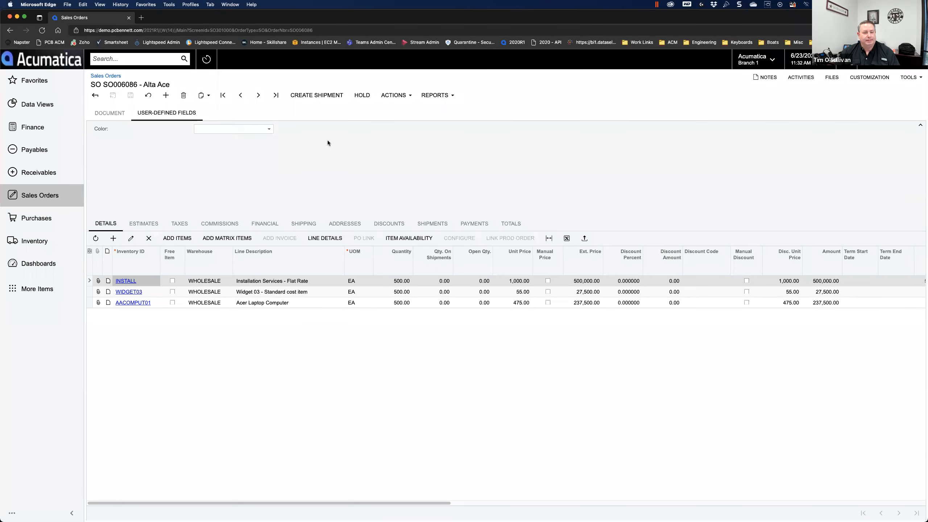
- Open the AALEGO500 Lego 500 piece set record from the Stock Items list in Inventory
click(39, 245)
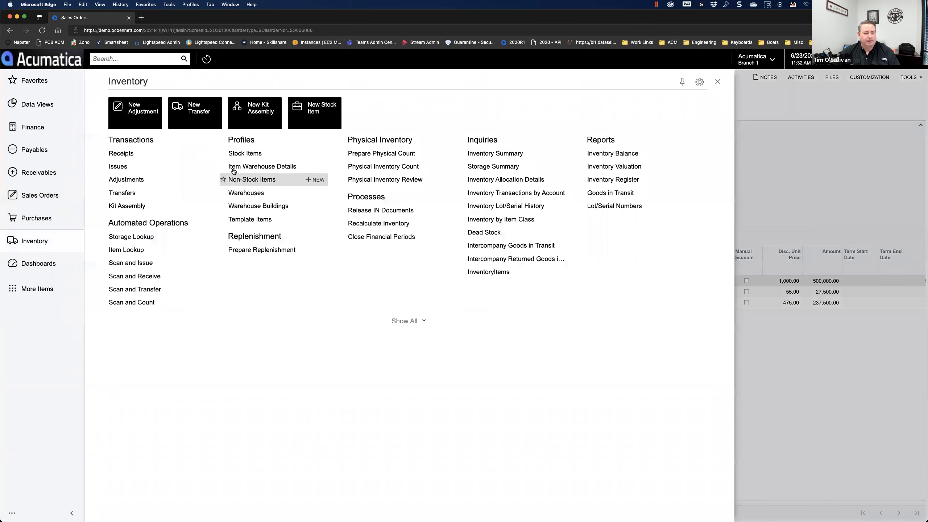
click(255, 154)
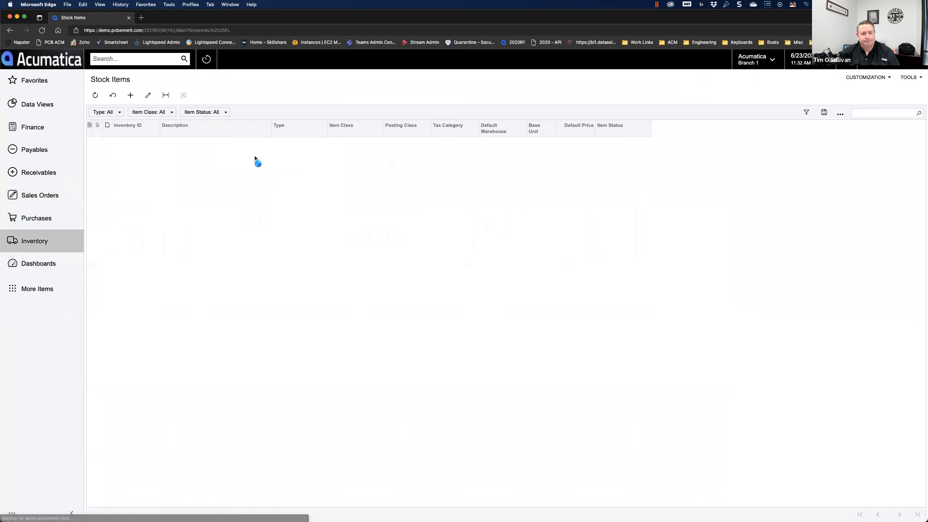
click(128, 153)
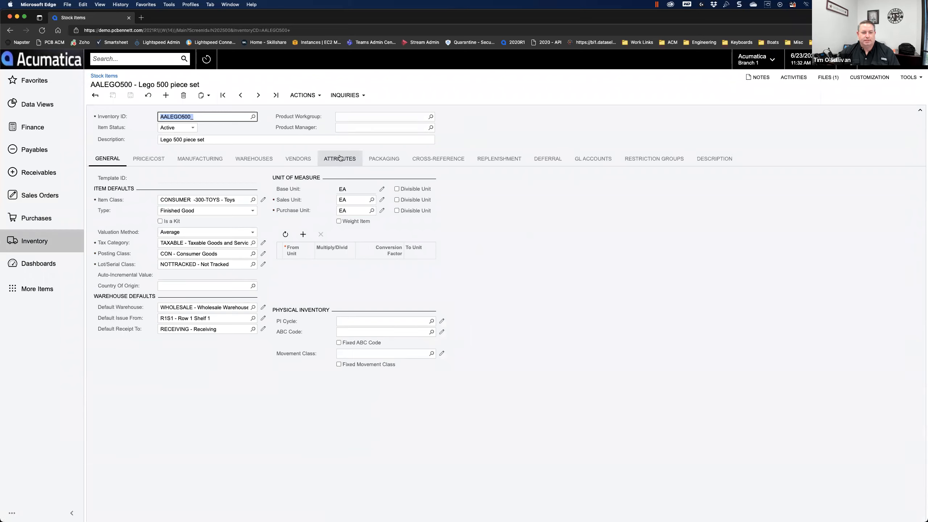
- Review the Lego set's item class and the value choices of its Color attribute, and return to the general settings
click(161, 200)
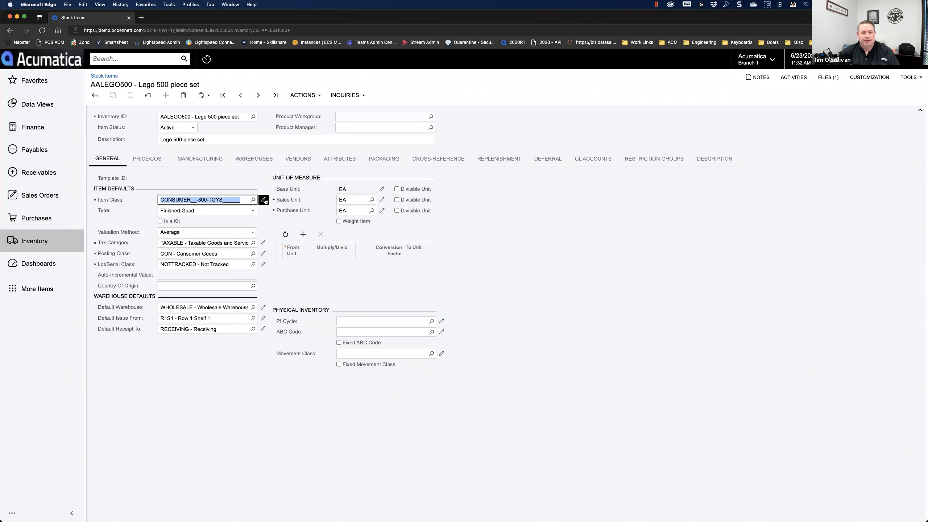
click(345, 160)
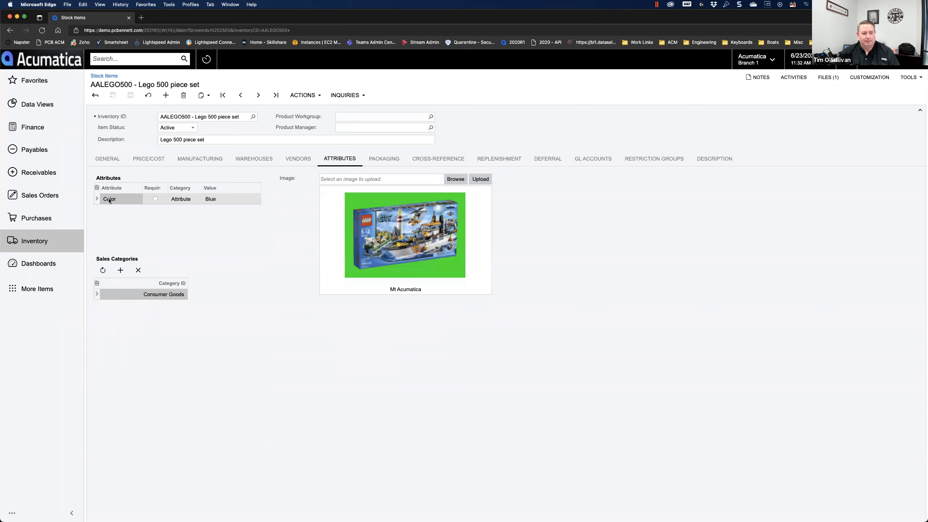
click(115, 161)
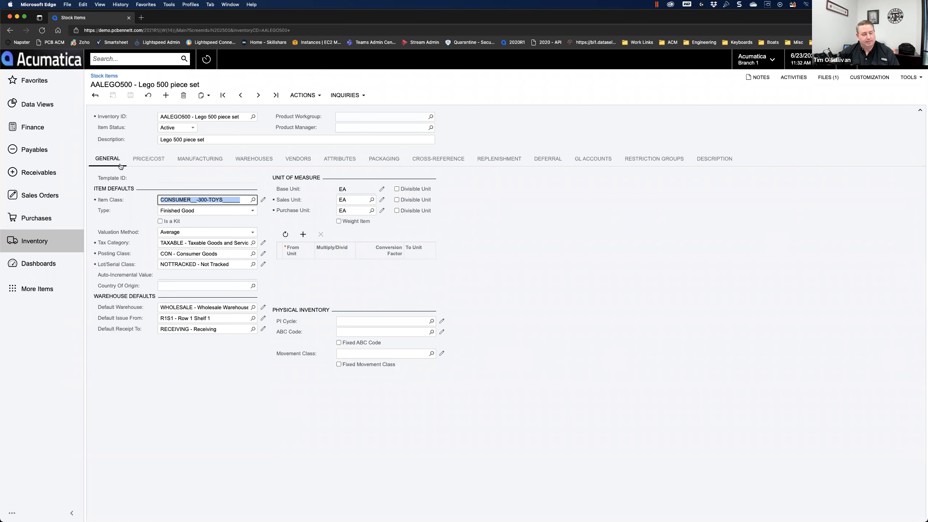
click(347, 160)
click(242, 199)
click(247, 200)
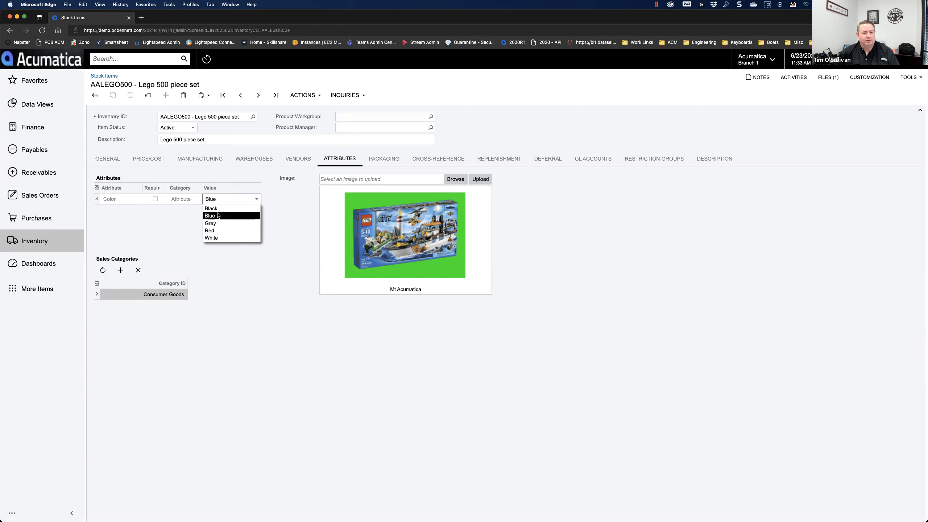
click(167, 219)
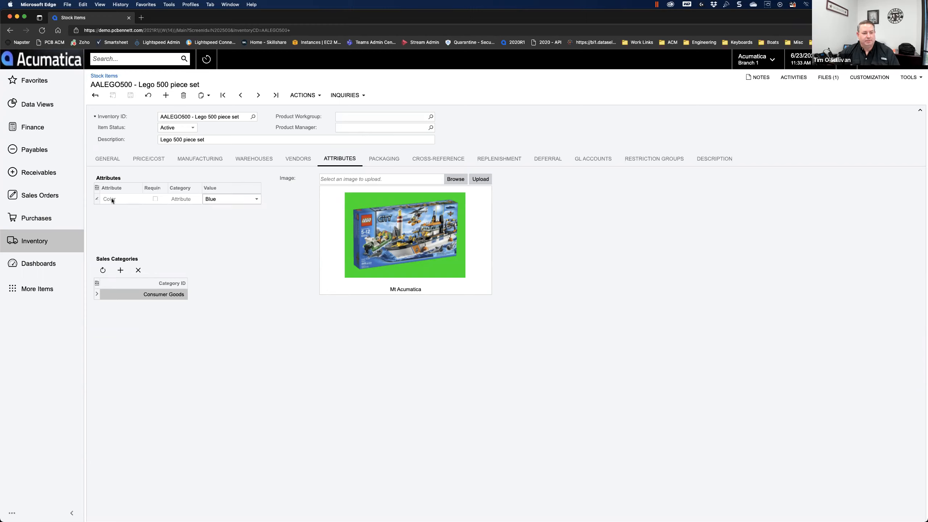
click(111, 161)
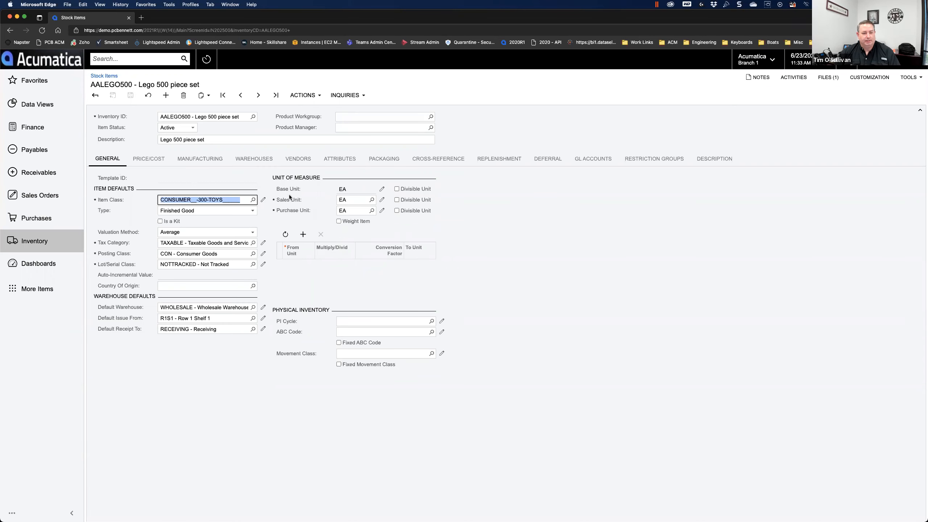
- Add the COMPREV (Company Revenue) attribute to the CONSUMER-300-TOYS item class, save and close it, and check the Lego set's attributes
click(264, 200)
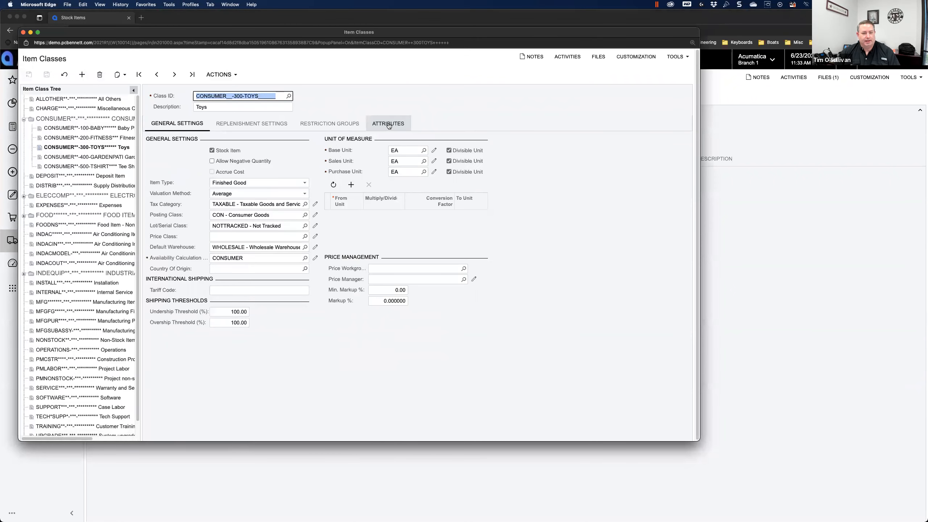
click(389, 126)
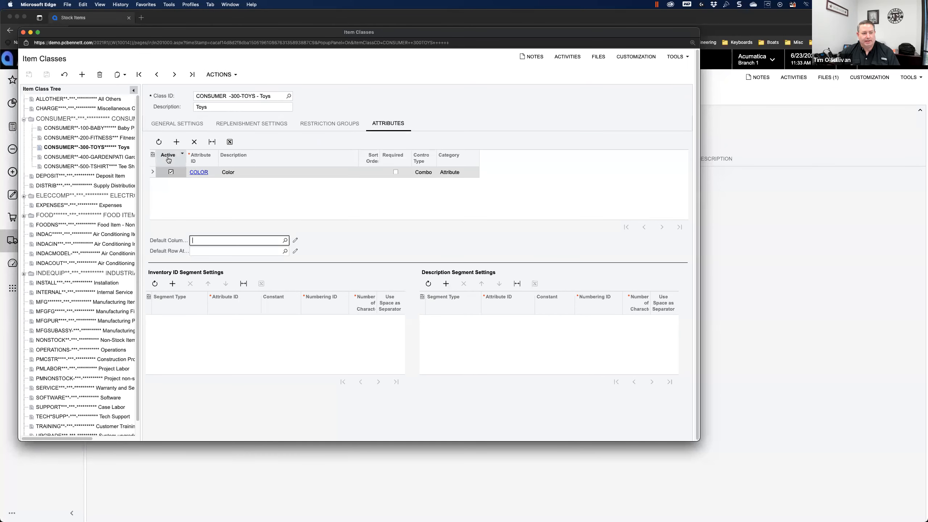
click(177, 141)
click(206, 183)
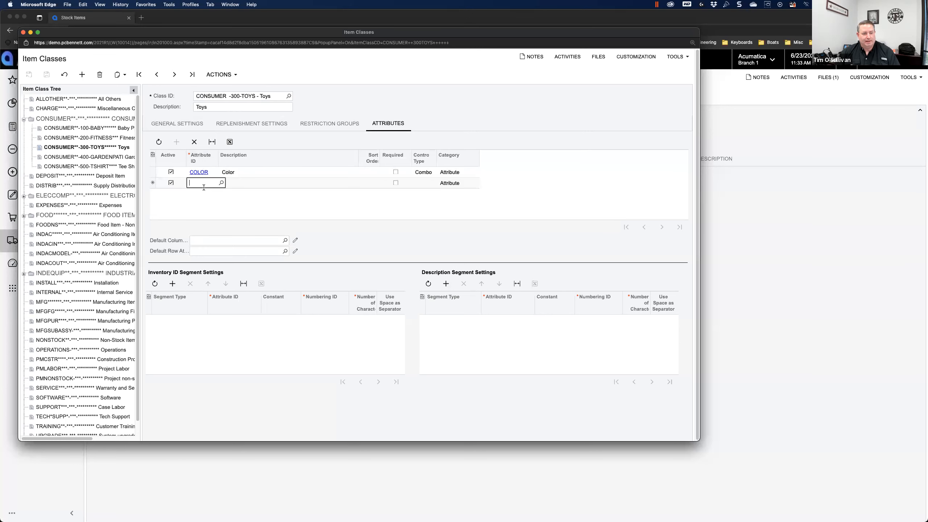
click(221, 183)
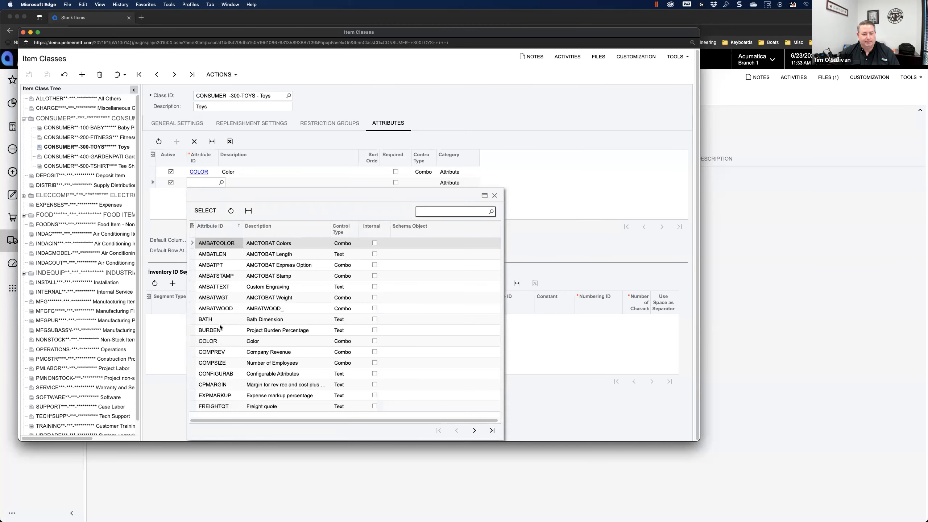
click(219, 362)
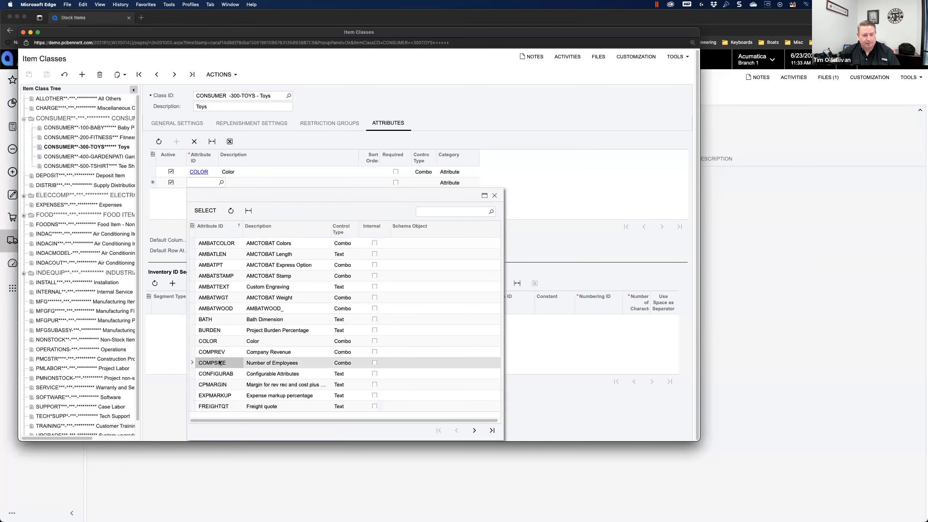
double_click(220, 352)
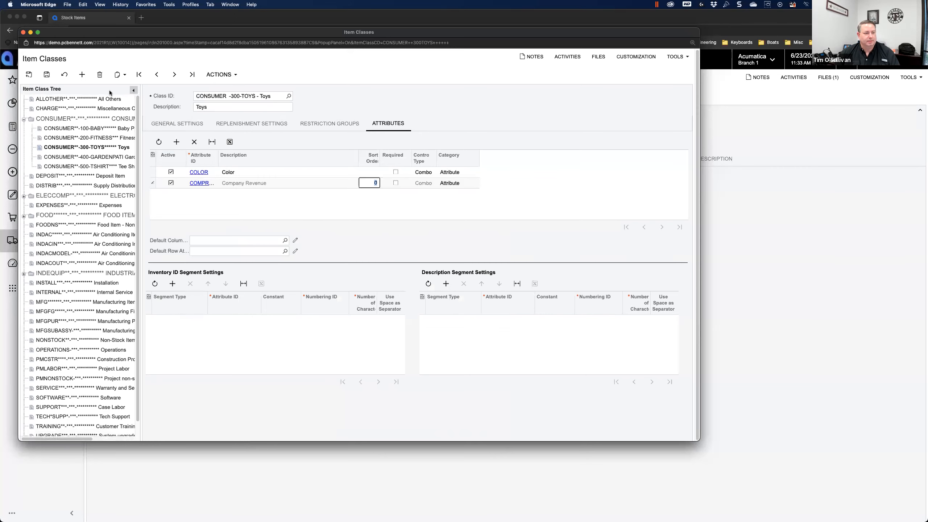
click(30, 76)
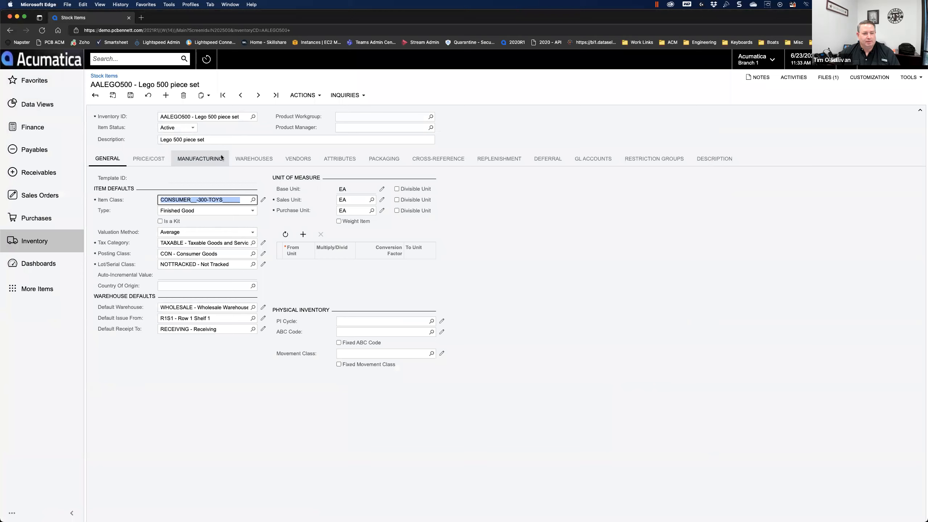
click(340, 158)
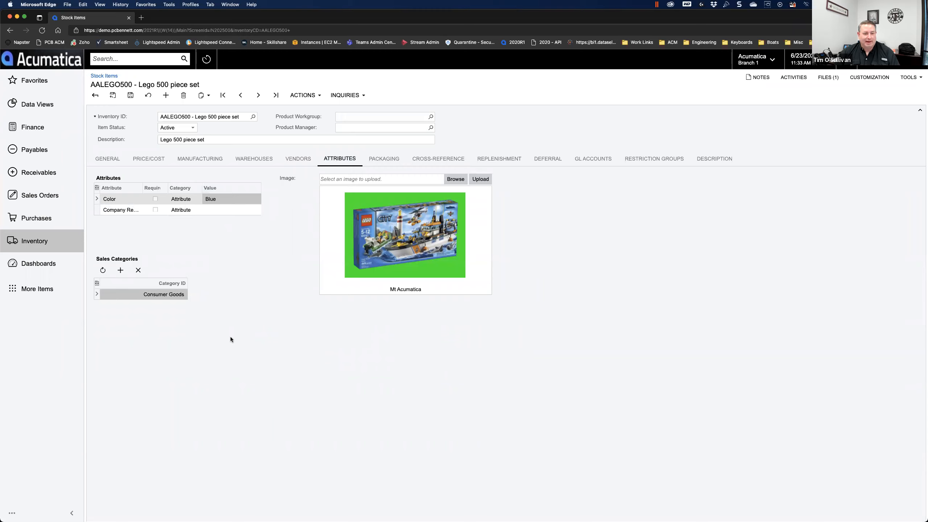
- Duplicate the browser tab, search for "generic", and open the Generic Inquiry screen in the new tab
right_click(104, 14)
click(128, 52)
text(generic)
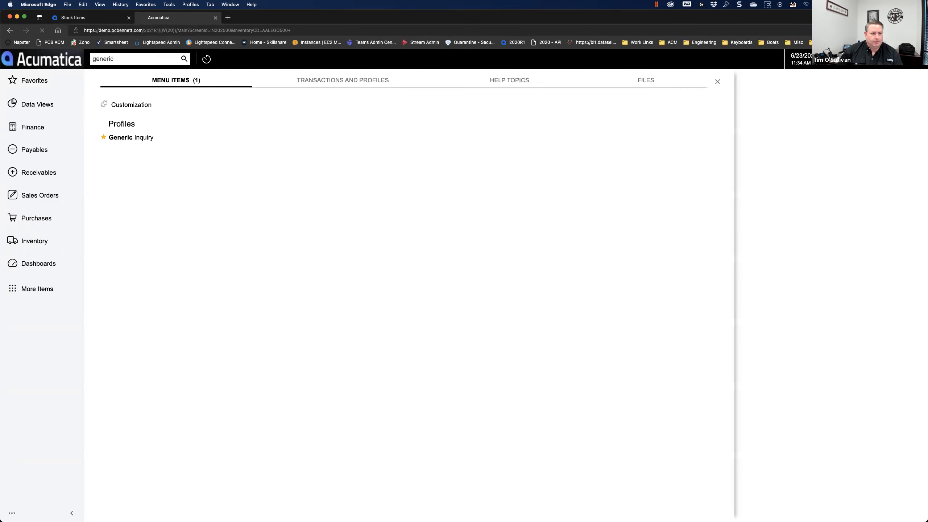
click(135, 137)
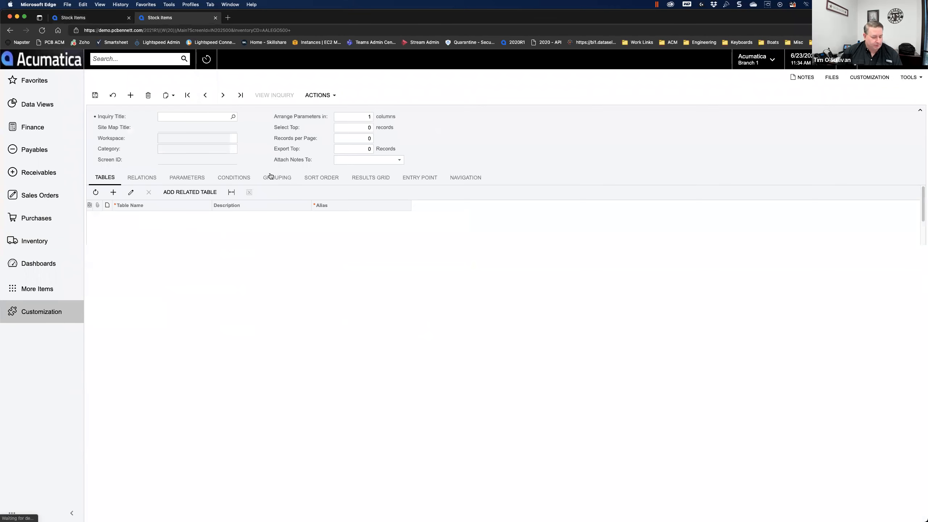
- Search the inquiry titles for "inventoryitem" and load the InventoryItems inquiry
click(233, 118)
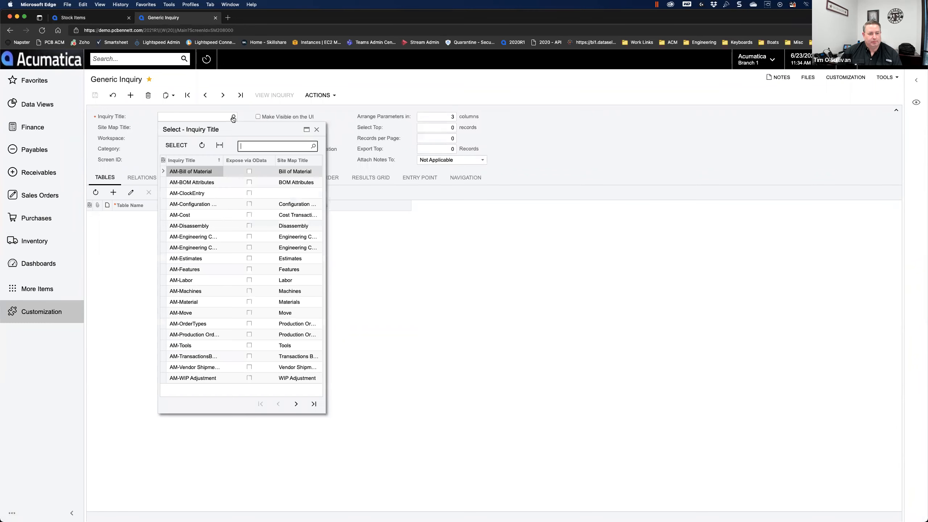
text(inventoryitem)
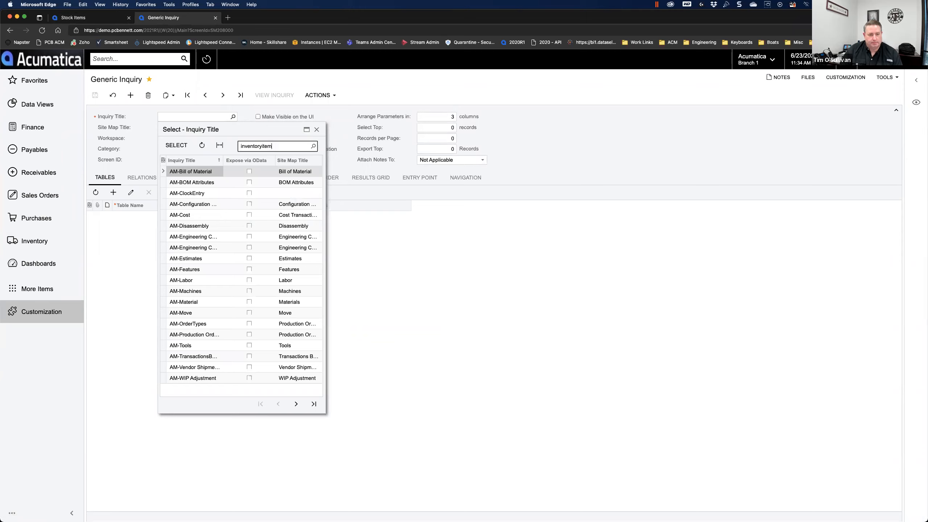
click(198, 173)
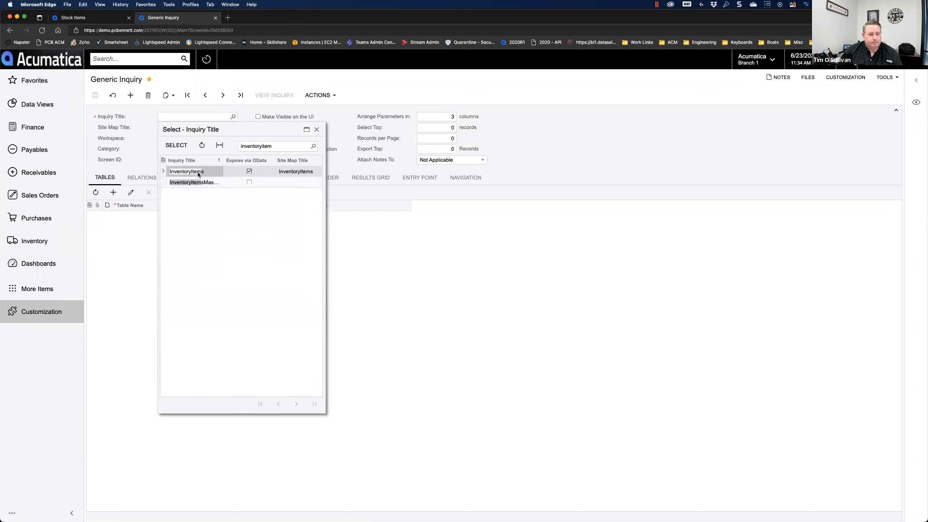
double_click(200, 175)
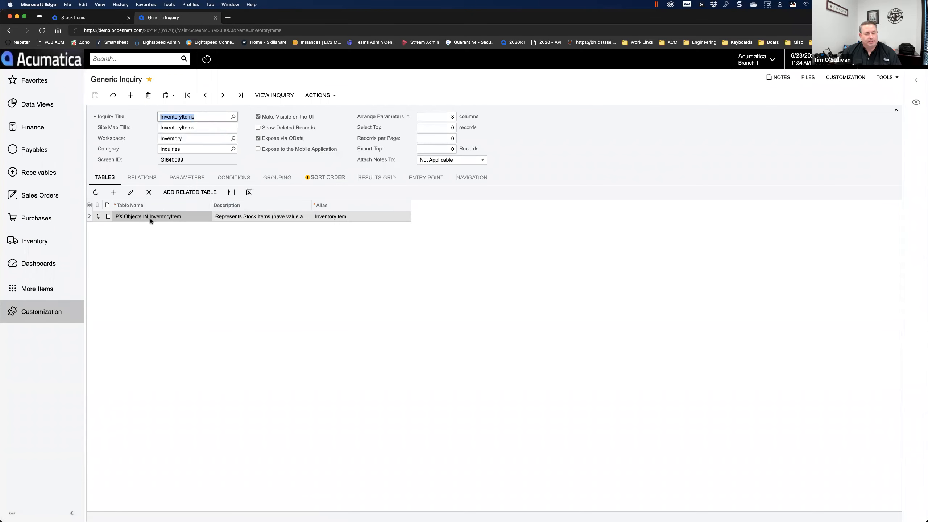
- Inspect the stock item's Inventory ID element to read its data class and data field, and return to the InventoryItems generic inquiry
click(78, 17)
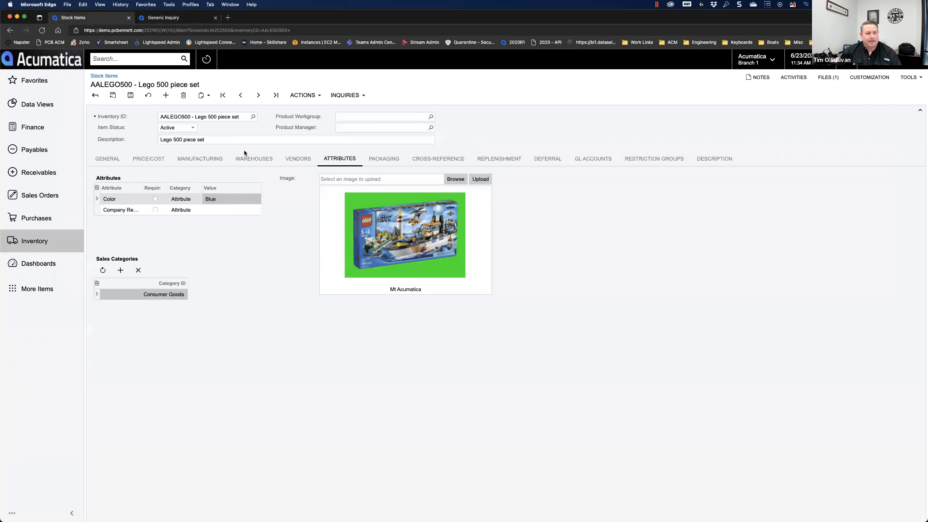
click(873, 78)
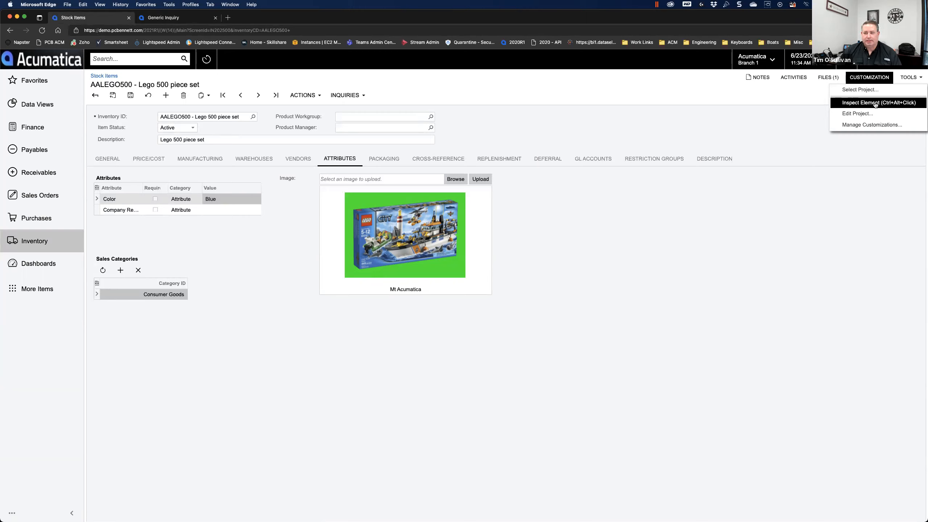
click(874, 103)
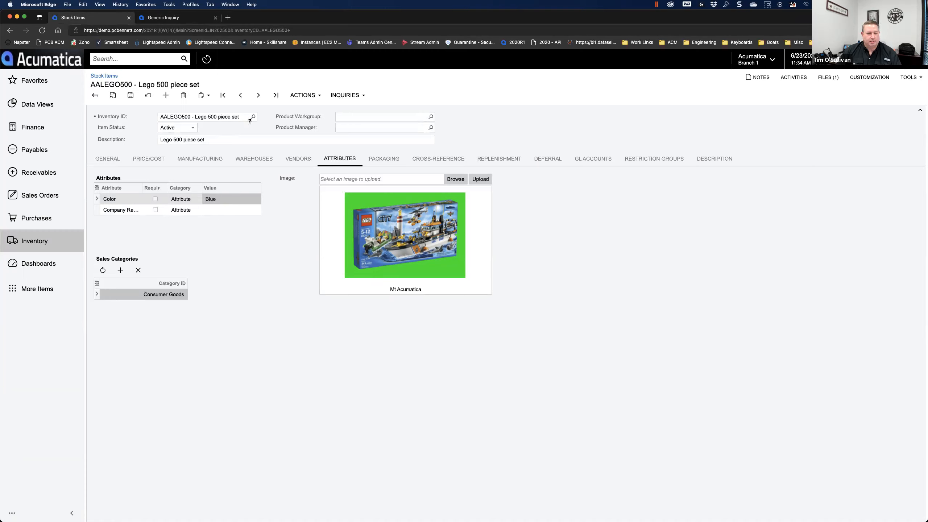
click(195, 116)
mouse_move(499, 300)
mouse_down()
mouse_move(536, 300)
mouse_move(494, 311)
mouse_up()
click(526, 311)
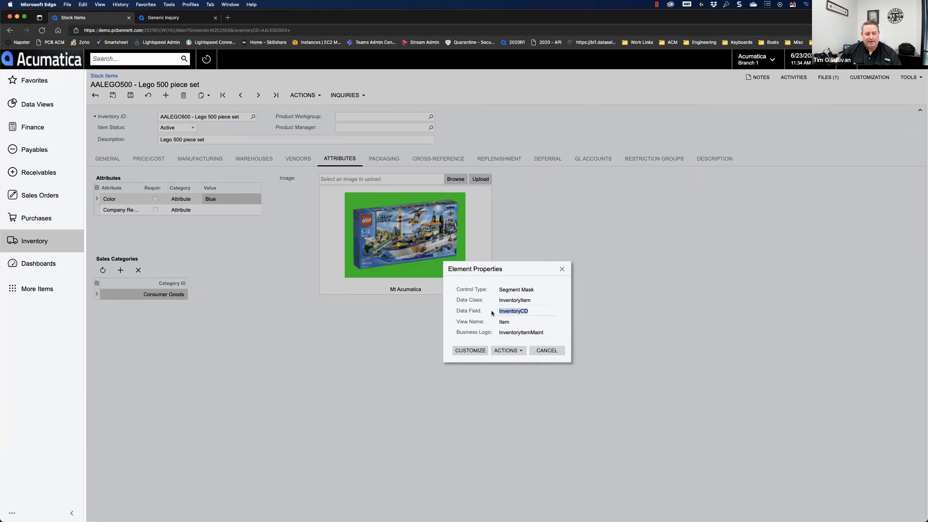
click(562, 270)
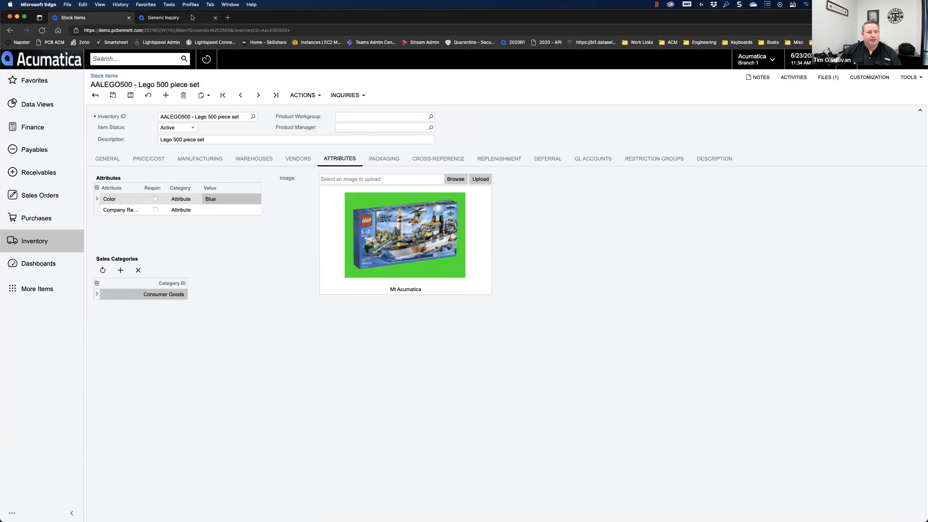
click(204, 17)
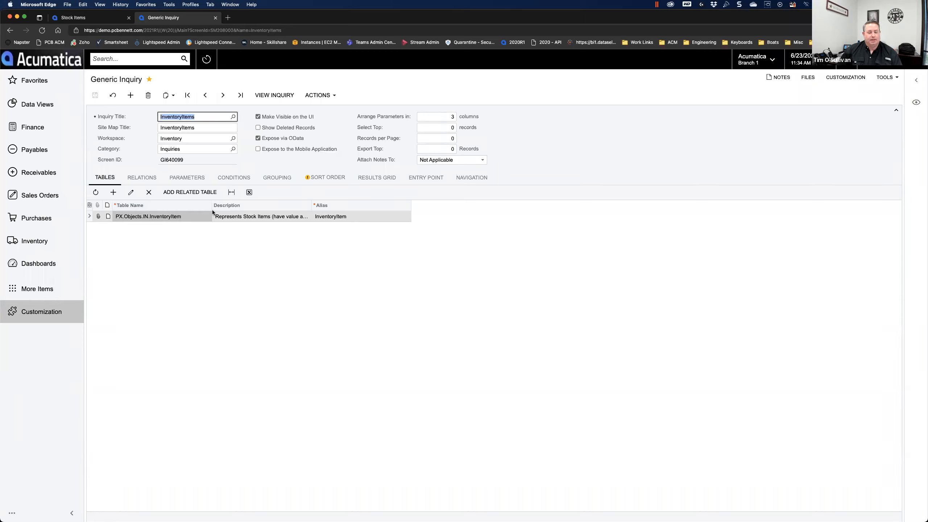
- Add a row for the InventoryItem object to the results grid and look up data fields matching "attributes"
click(369, 176)
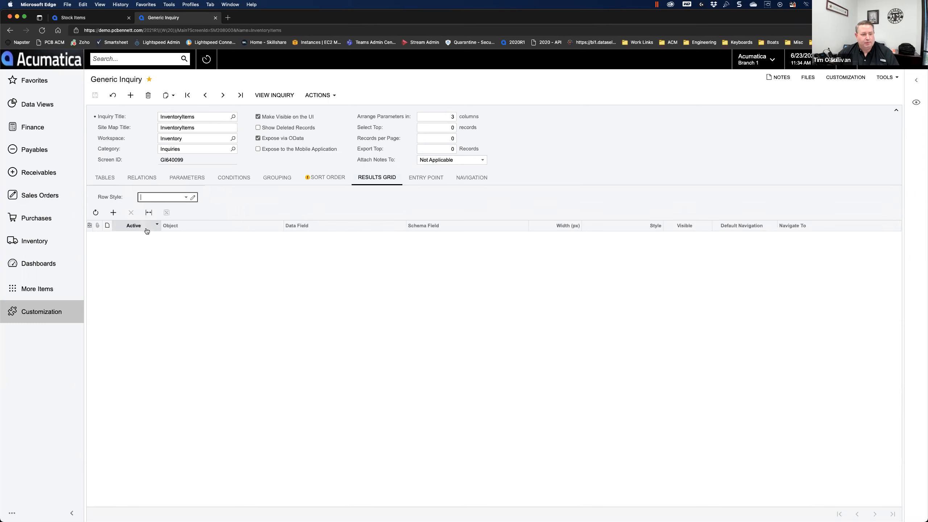
click(113, 213)
click(211, 236)
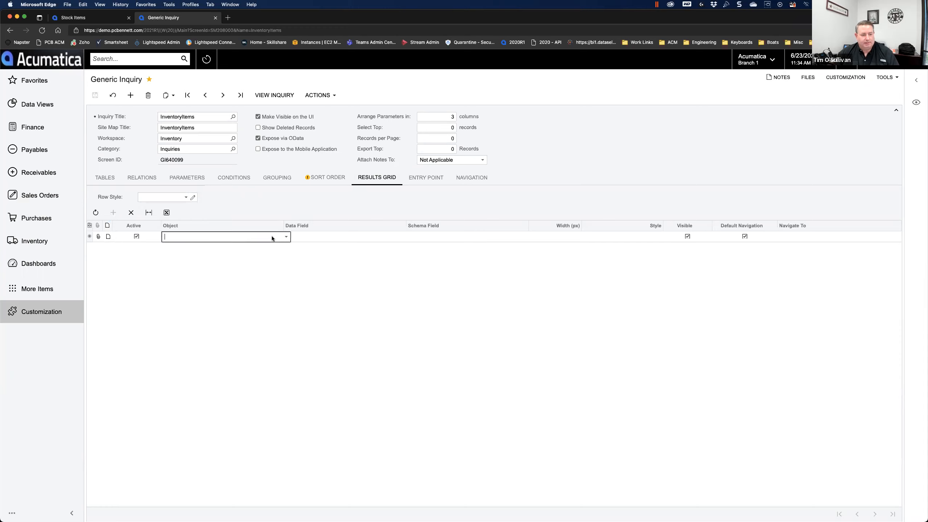
click(287, 237)
click(235, 247)
click(335, 237)
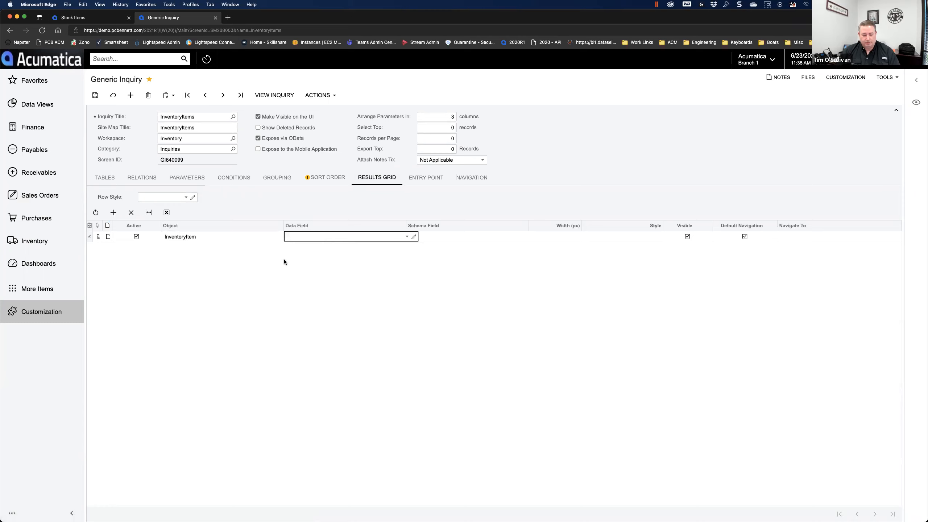
text(attr)
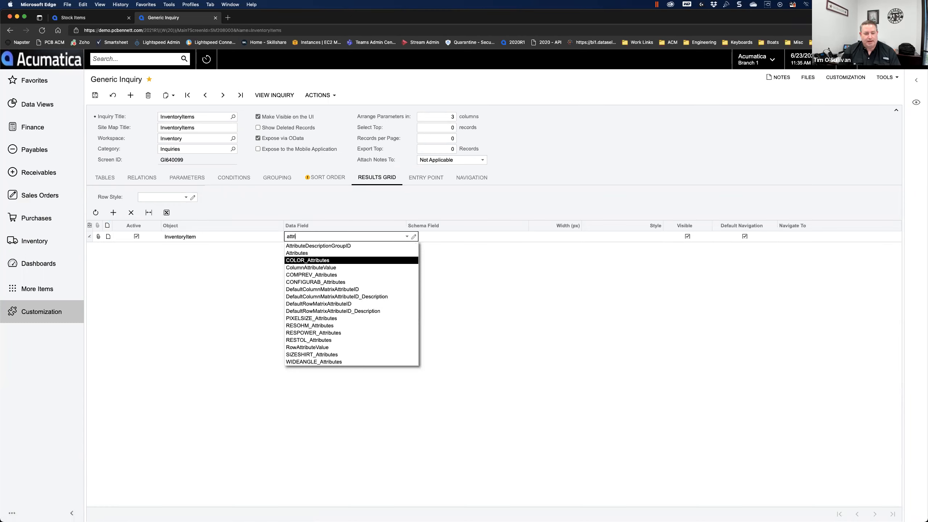
text(ibutes)
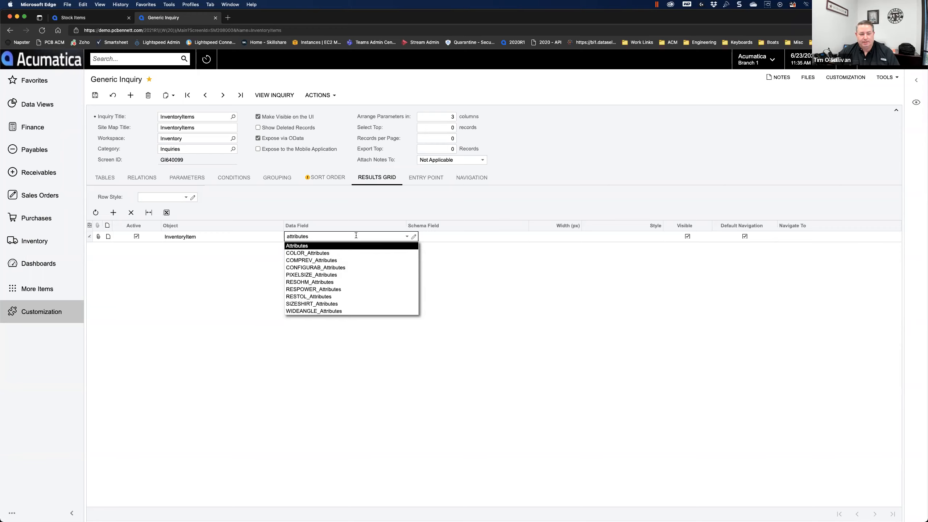
- Replace the "attributes" search text in the first row with the data field InventoryCD
drag(353, 236, 240, 237)
key(BackSpace)
text(inven)
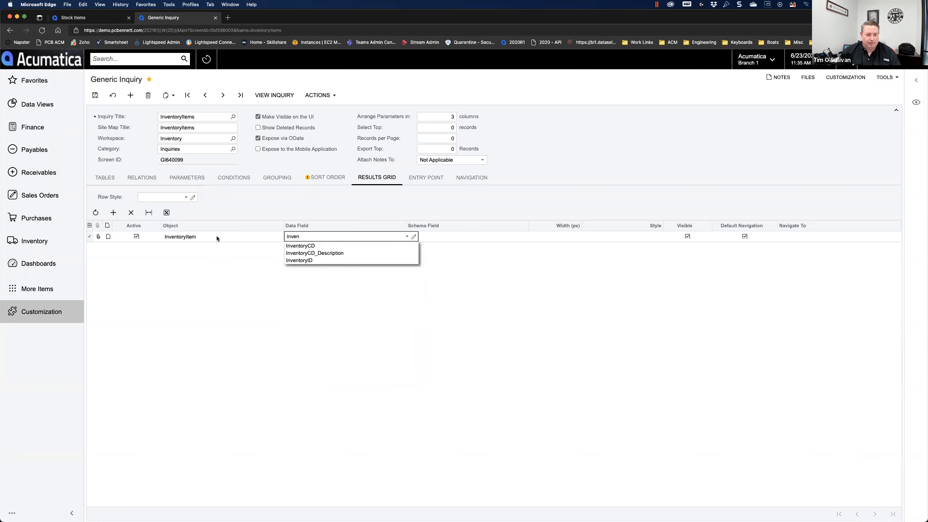
click(296, 245)
- Add a second InventoryItem row to the results grid with the data field InventoryCD_Description
click(113, 213)
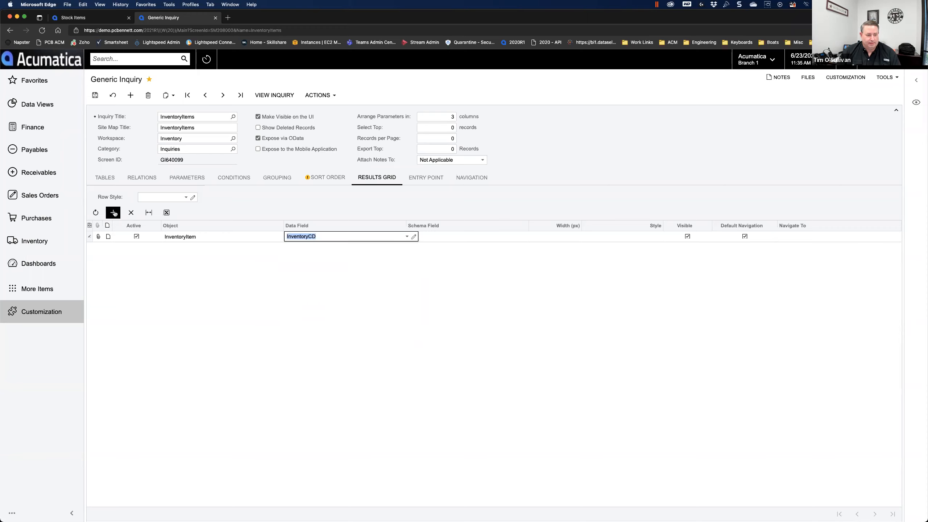
click(330, 247)
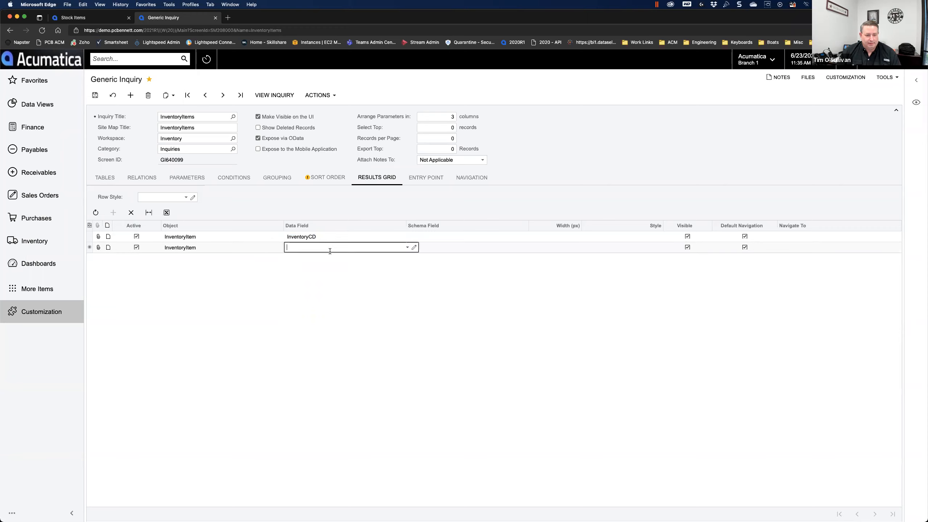
text(invent)
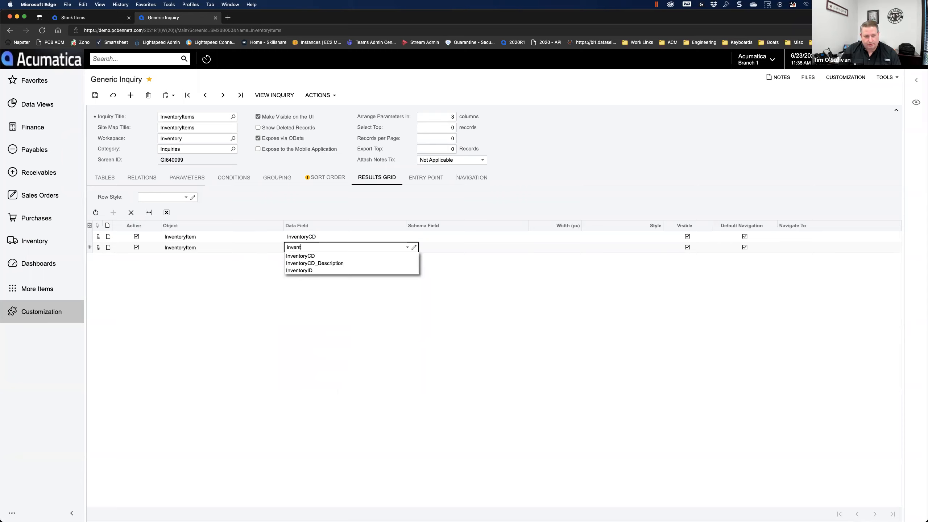
click(349, 271)
click(345, 263)
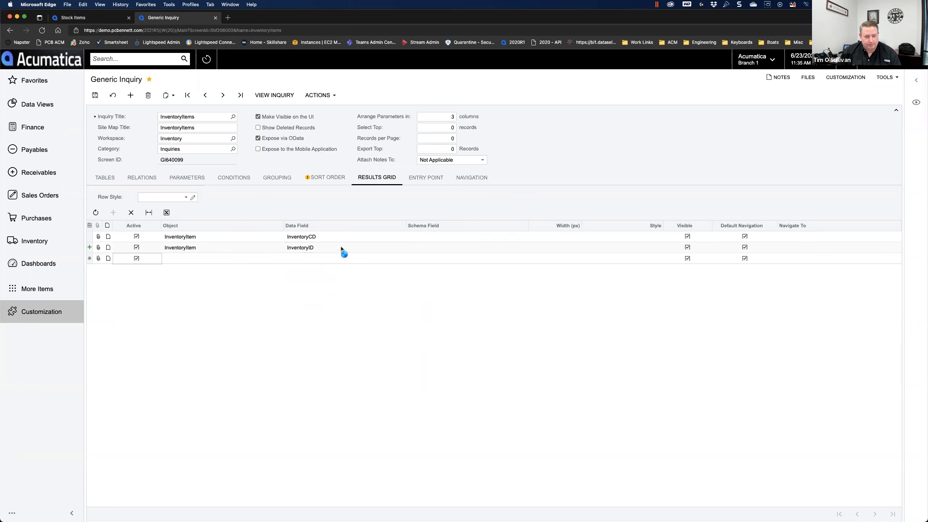
click(335, 247)
click(333, 247)
key(BackSpace)
key(BackSpace)
text(de)
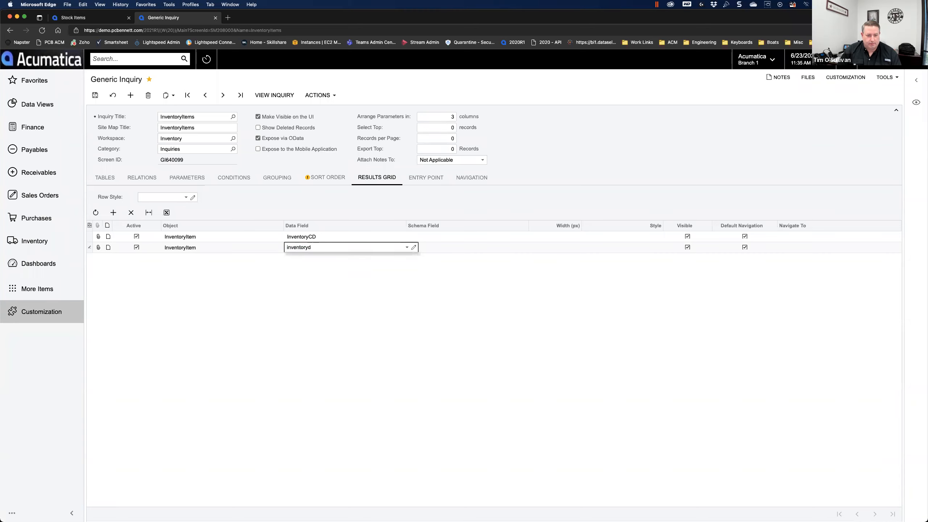
key(BackSpace)
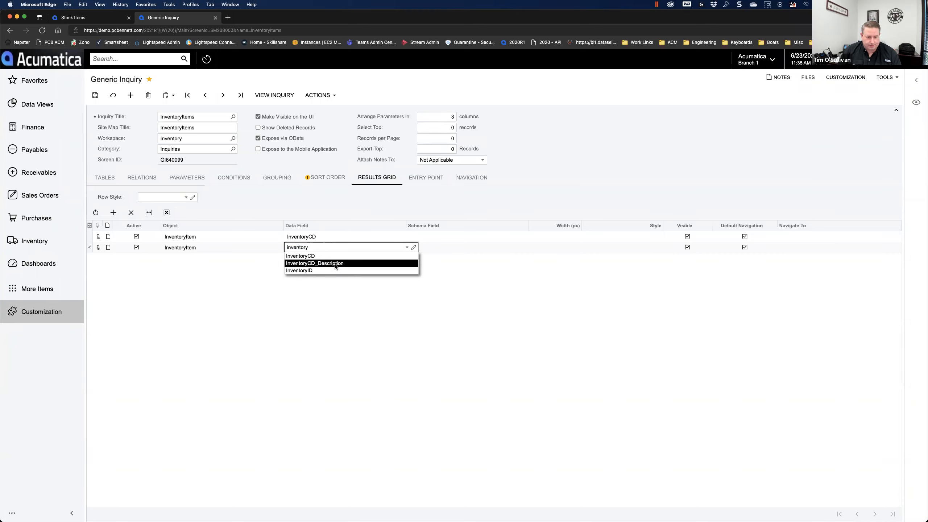
click(315, 263)
- Add a third InventoryItem row with the data field COLOR_Attributes and save the generic inquiry
click(113, 213)
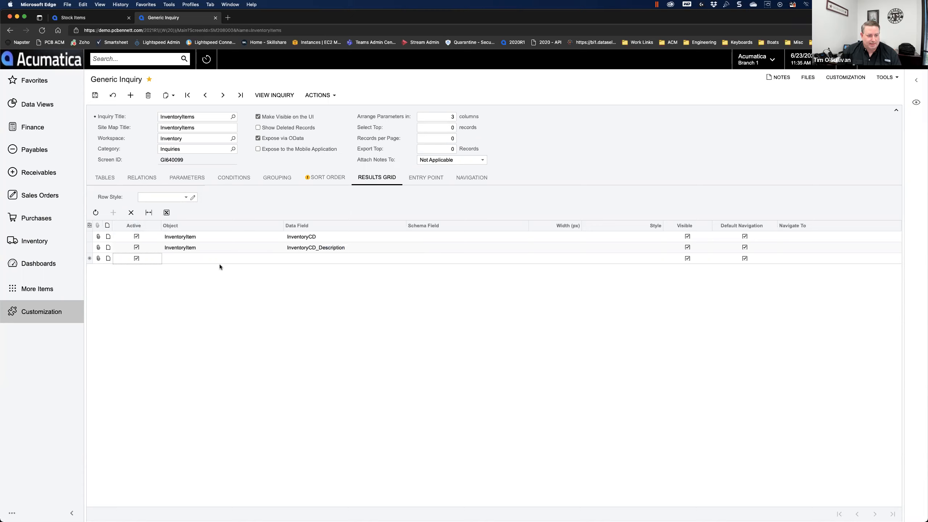
click(320, 260)
text(attrib)
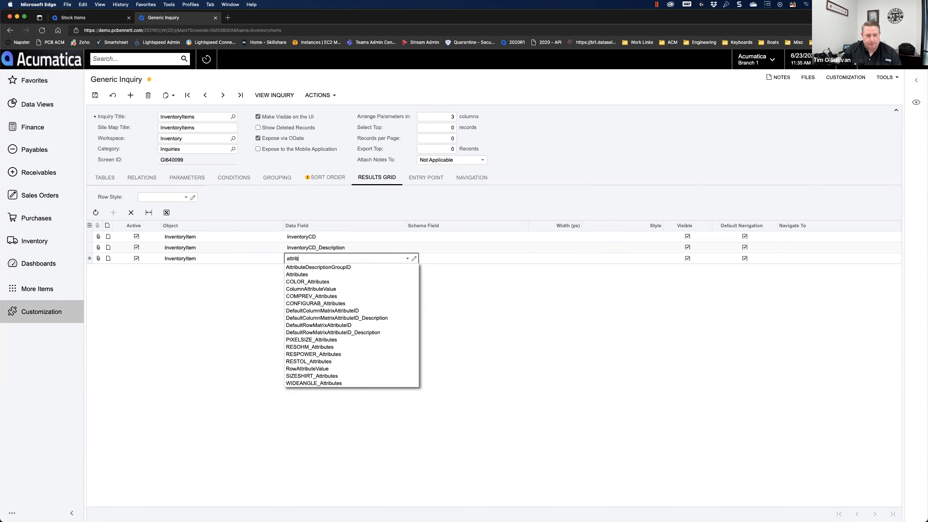
click(322, 284)
click(95, 96)
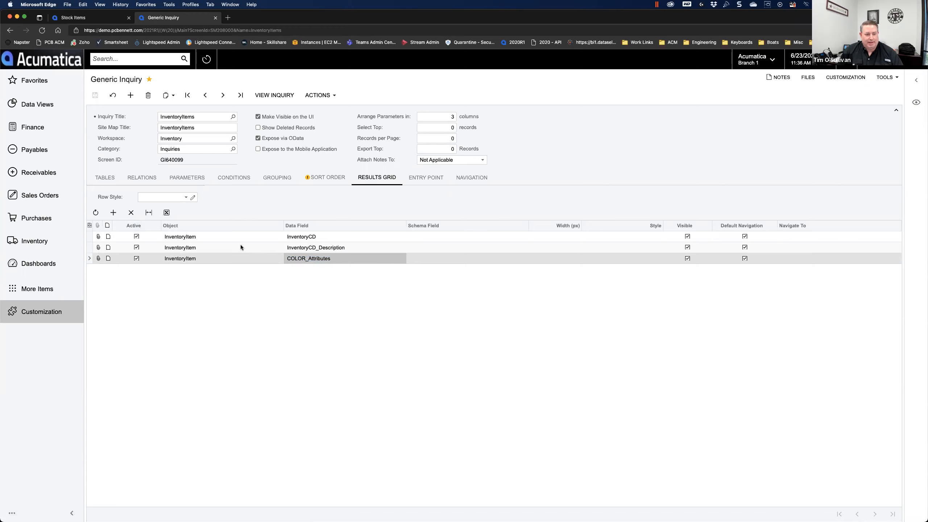
- Add a condition to the inquiry on the data field InventoryItem.InventoryCD, keeping the Equals comparison
click(236, 178)
click(113, 192)
click(307, 216)
click(308, 219)
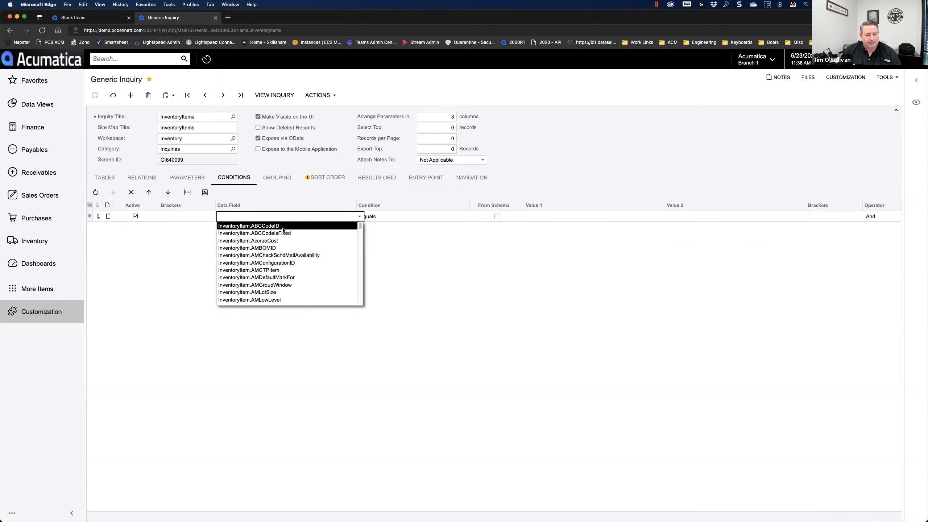
text(inventro)
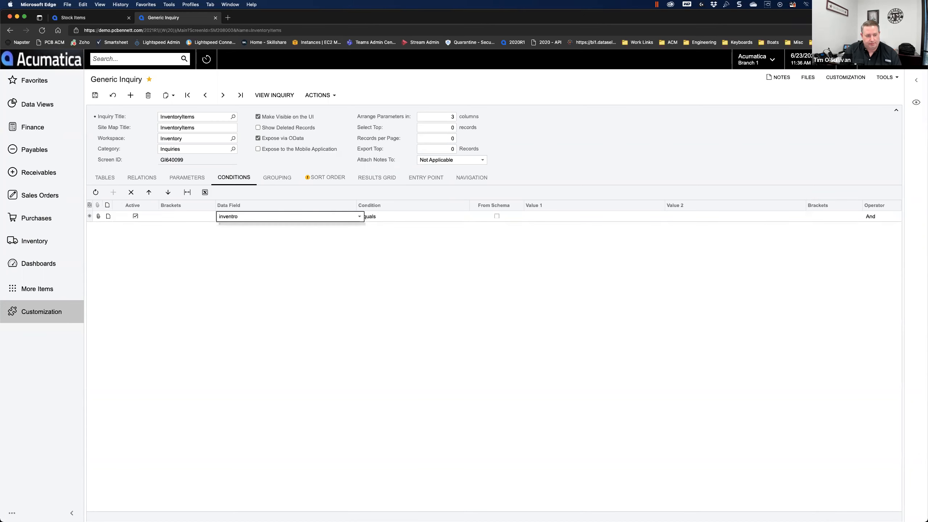
key(BackSpace)
key(BackSpace)
text(oryce)
key(BackSpace)
text(d)
key(Tab)
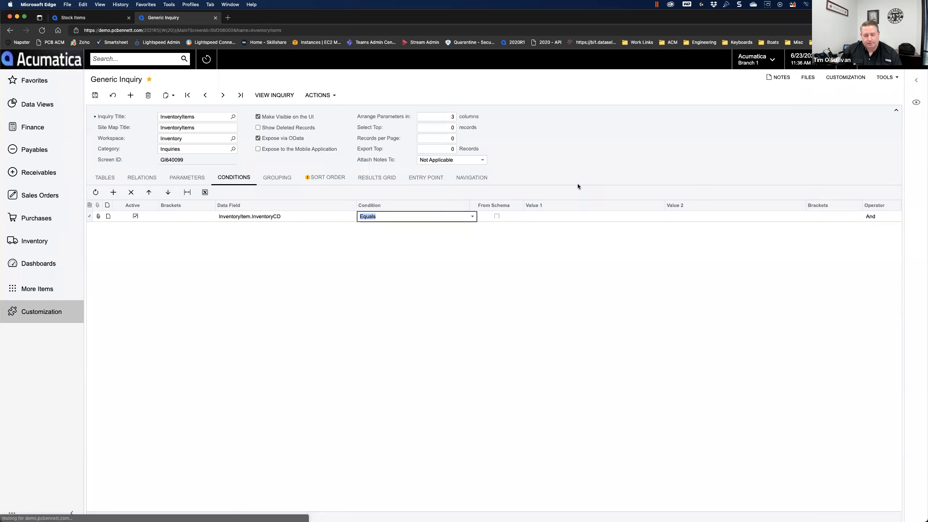
- Enable From Schema for the condition, set Value 1 to AALEGO500 and save the inquiry
click(543, 217)
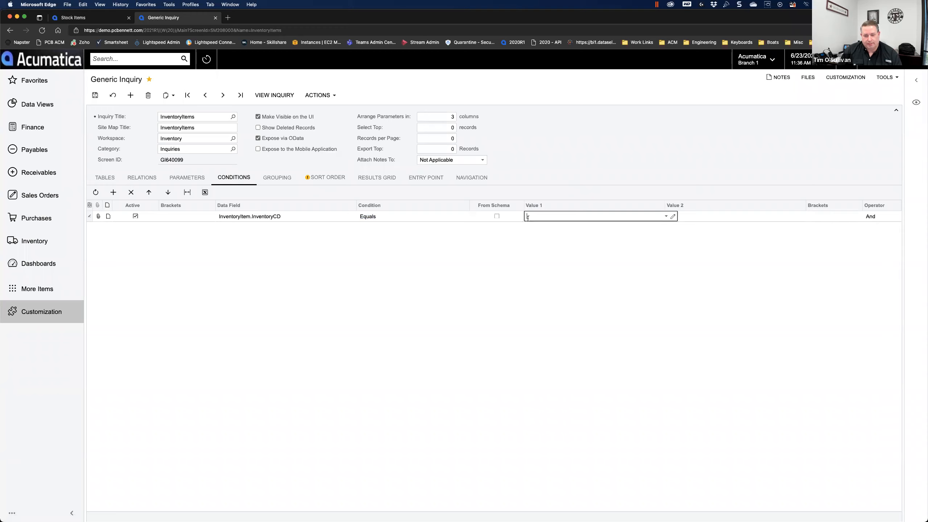
click(497, 216)
click(604, 217)
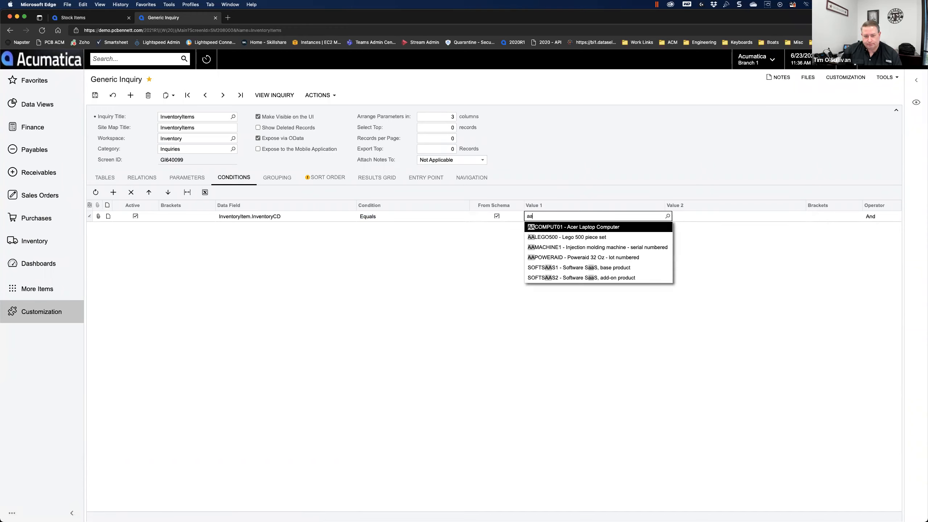
click(568, 238)
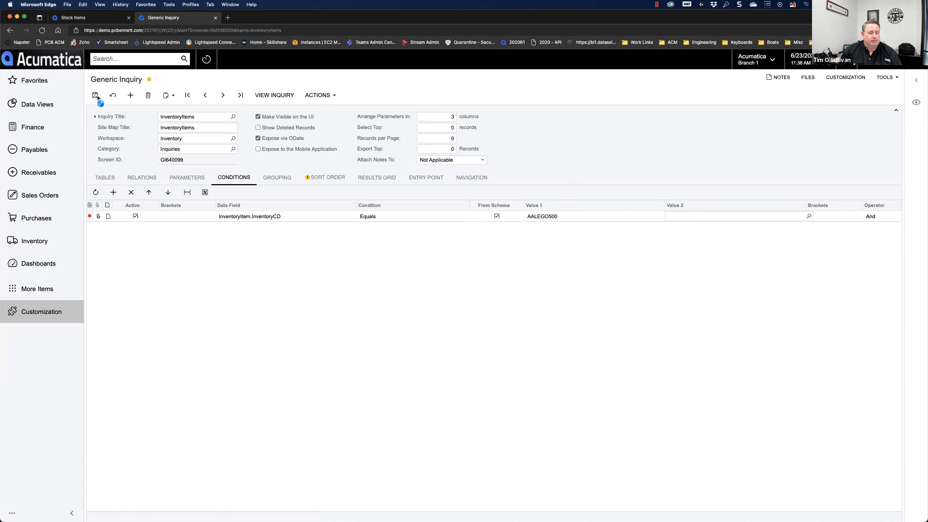
- View the InventoryItems inquiry and compare its Color value with the Lego set's stock item attributes
click(280, 96)
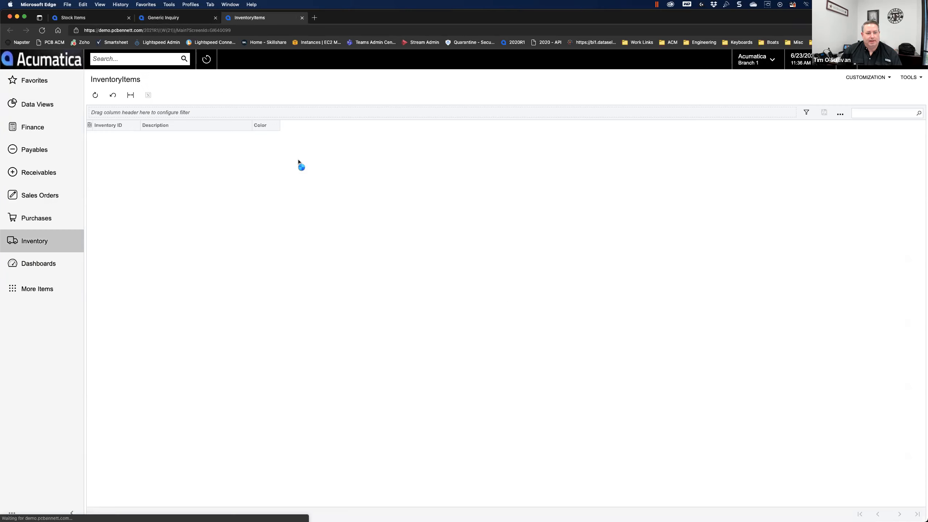
click(260, 137)
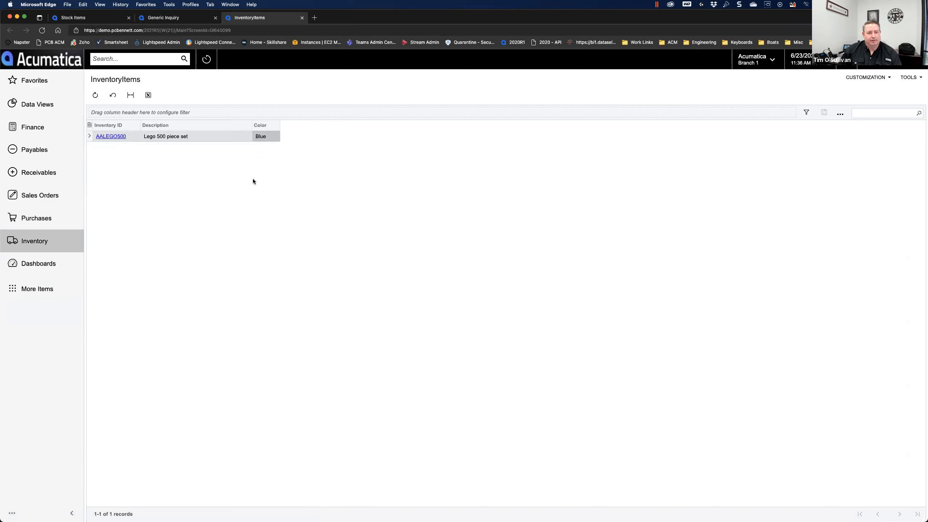
click(95, 20)
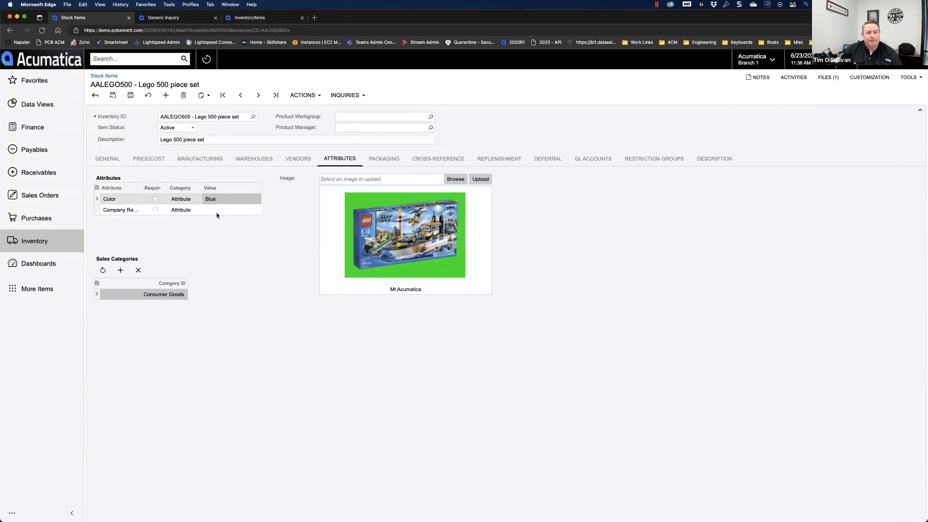
click(255, 20)
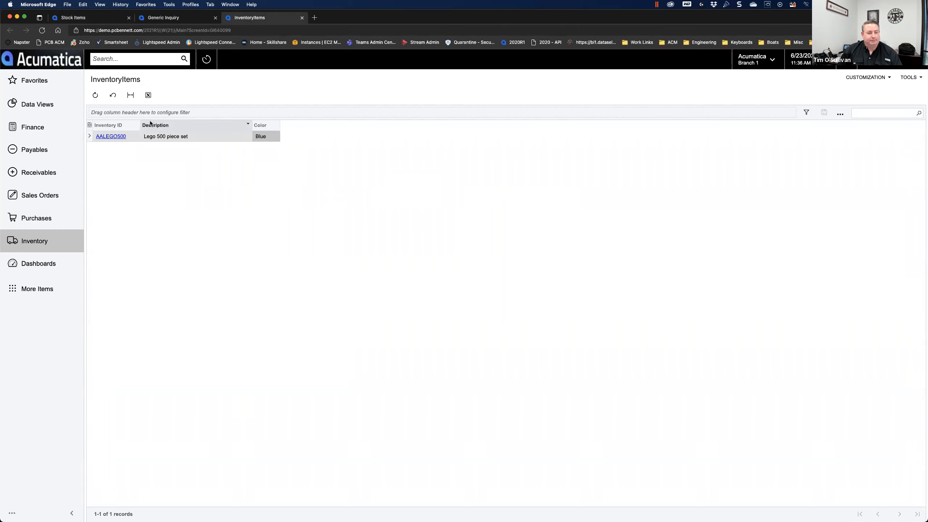
- Compare the inquiry's results grid fields and output with the attributes listed on the Lego stock item
click(158, 19)
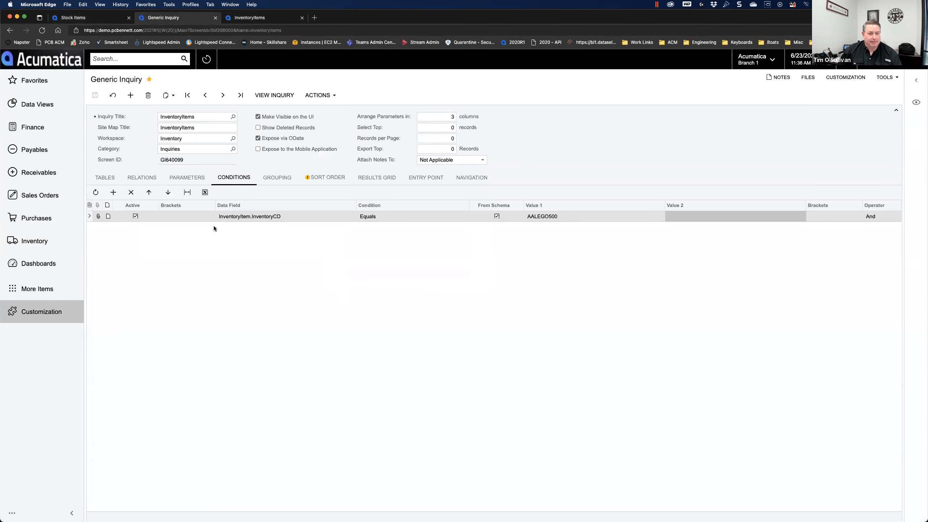
click(377, 177)
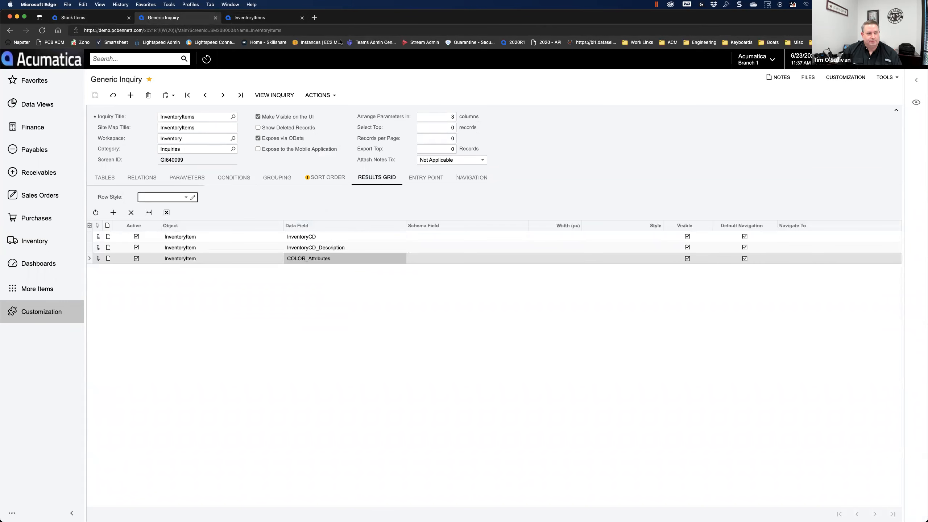
click(252, 17)
click(91, 21)
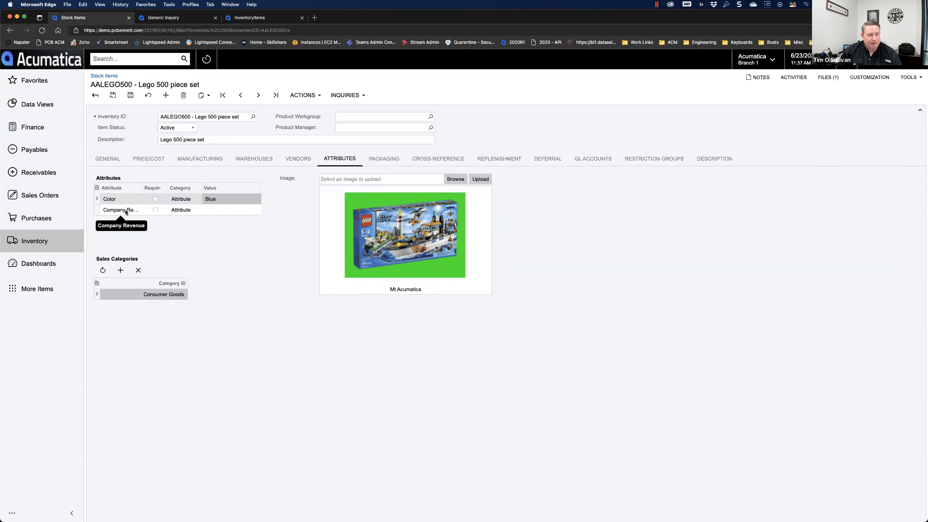
click(273, 20)
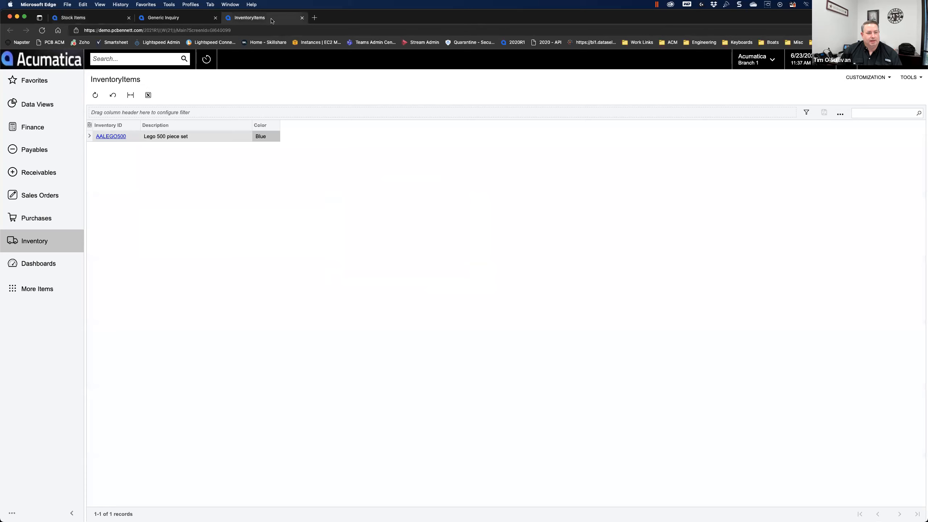
- Add an InventoryItem row with the data field COMPREV_Attributes to the inquiry's results grid and save
click(154, 18)
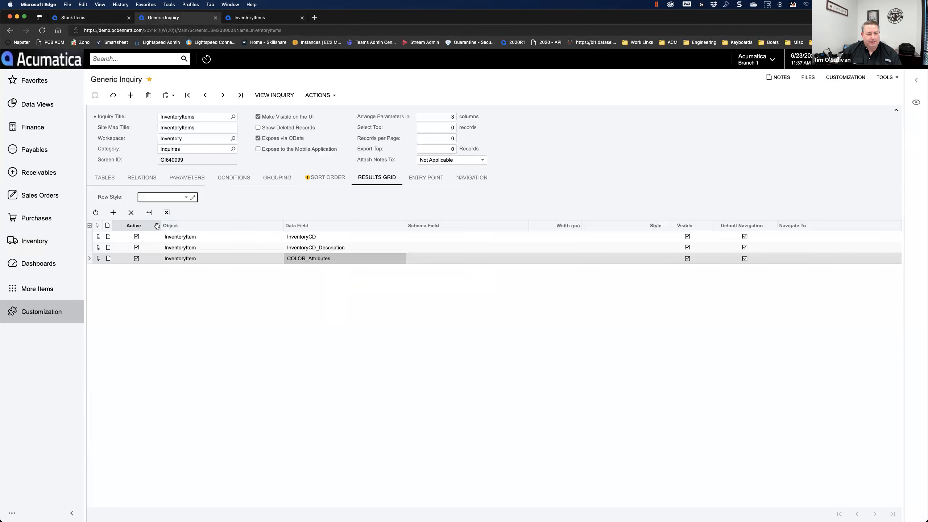
click(113, 213)
click(331, 269)
text(attrib)
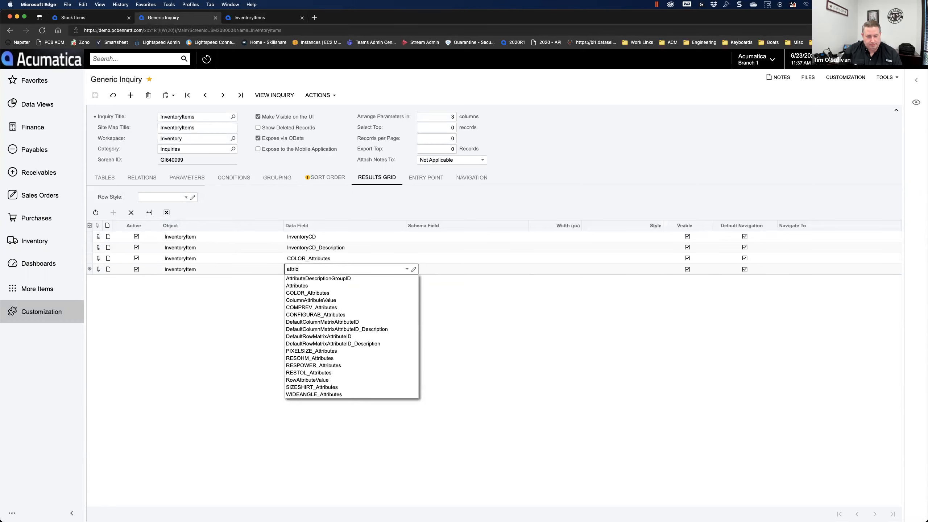
click(317, 308)
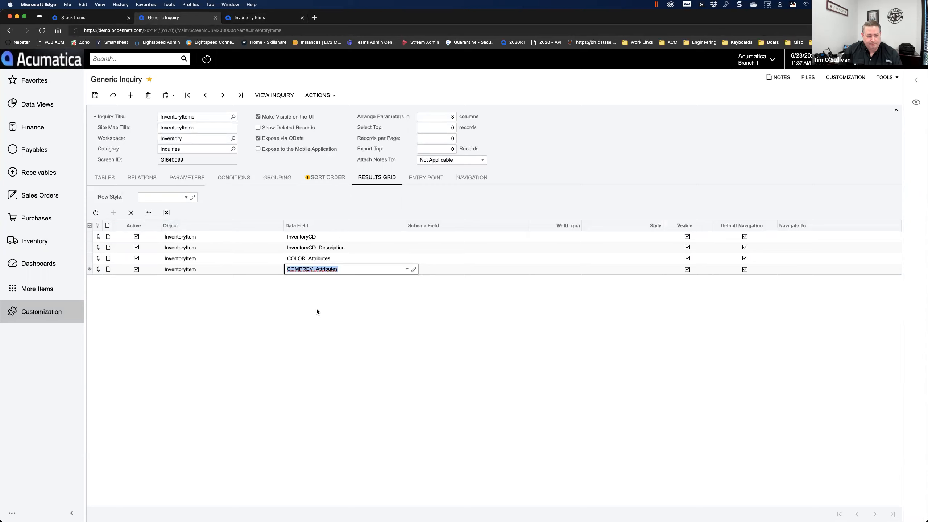
click(95, 95)
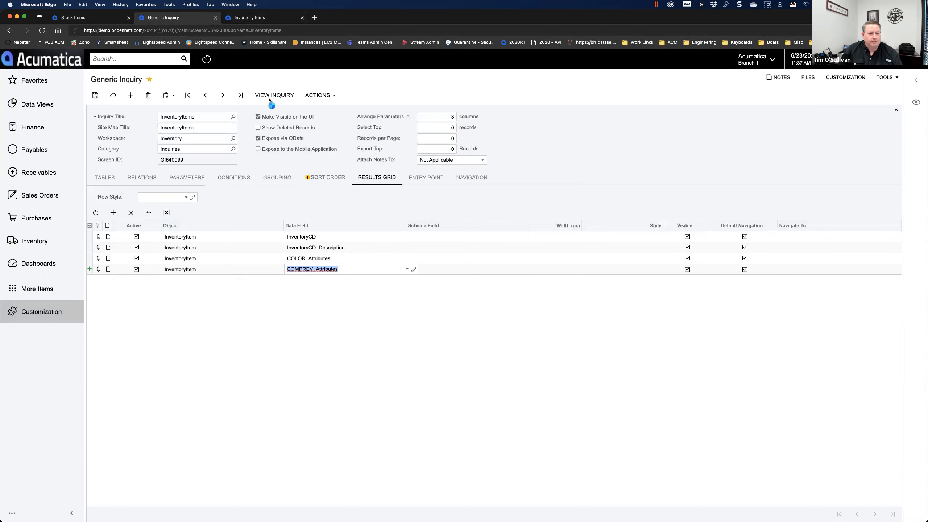
- Close the old InventoryItems results tab and view the inquiry again to check its Company Revenue column
click(302, 17)
click(274, 96)
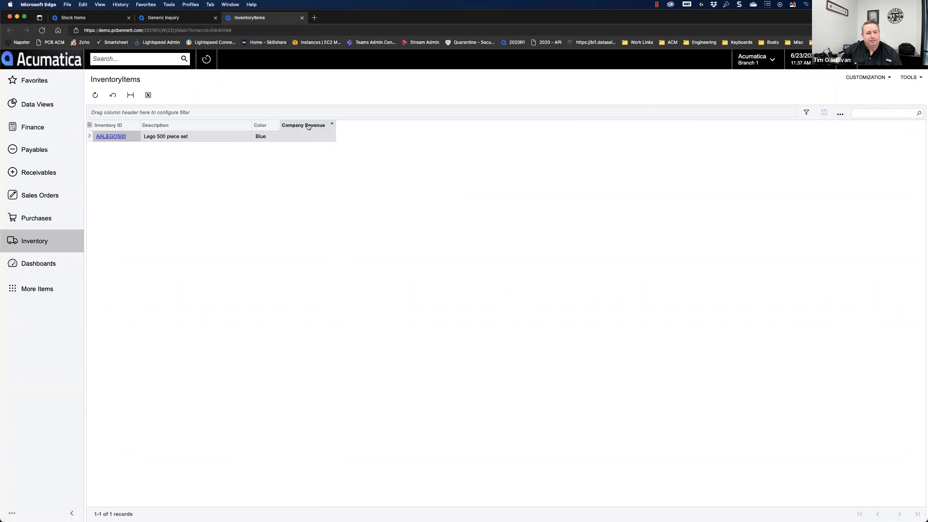
click(111, 136)
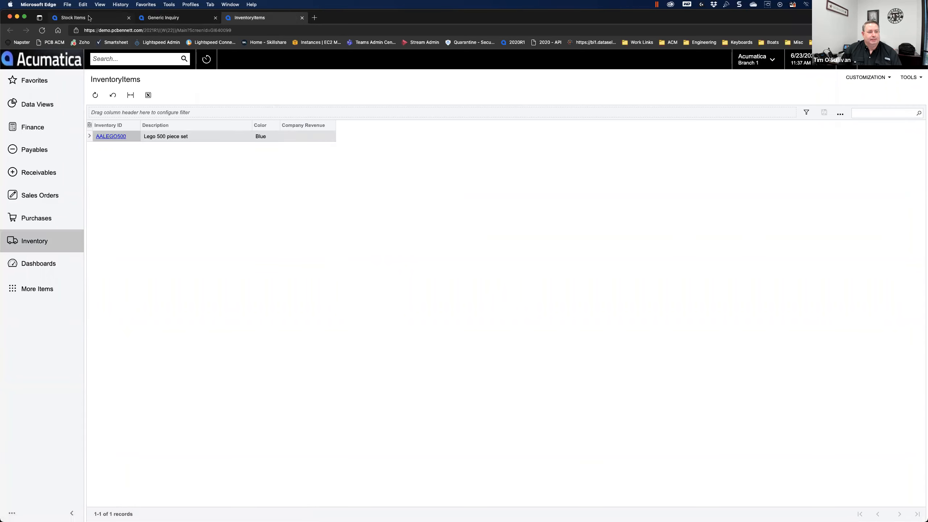
- Set the Lego item's Company Revenue attribute to the range starting at 10,000,000, save the item, and refresh the InventoryItems inquiry
click(221, 210)
click(222, 221)
click(130, 95)
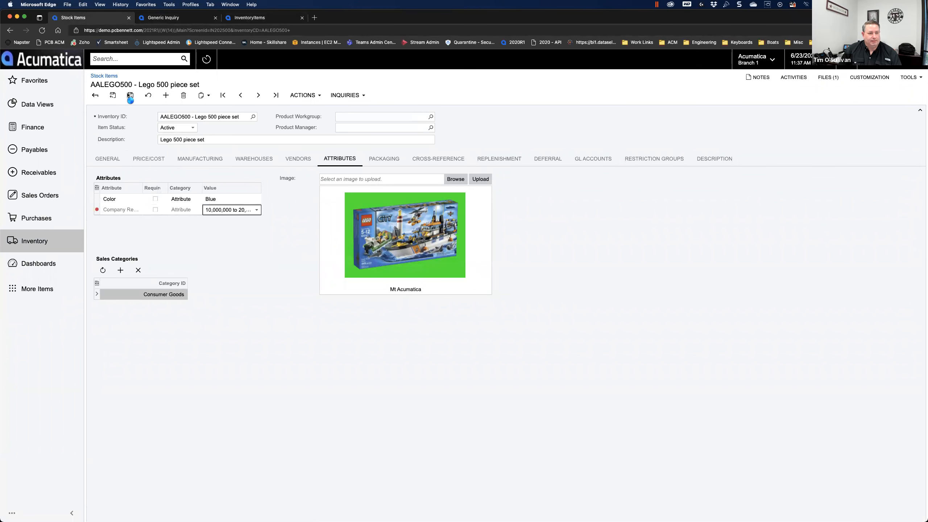
click(253, 18)
click(95, 95)
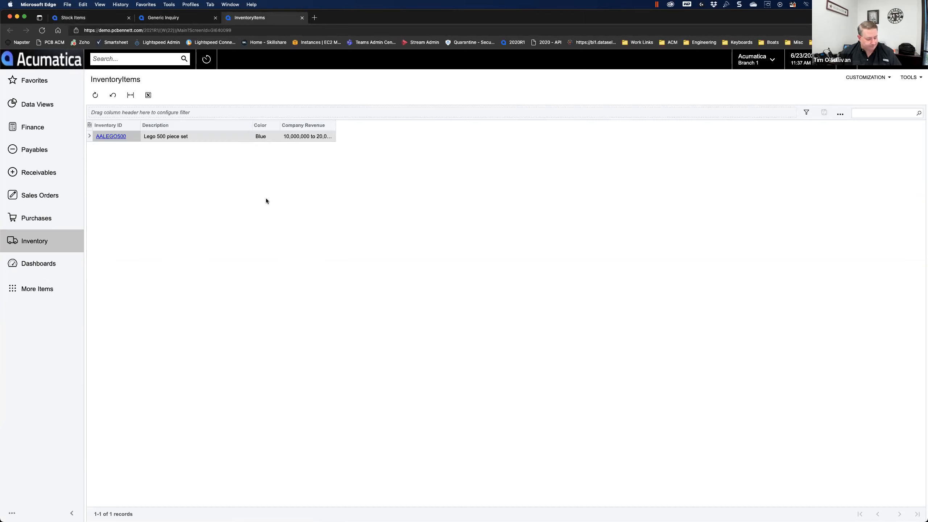
- Open the Recalculate Inventory form from the full list of inventory forms and close the Generic Inquiry browser tab
click(50, 240)
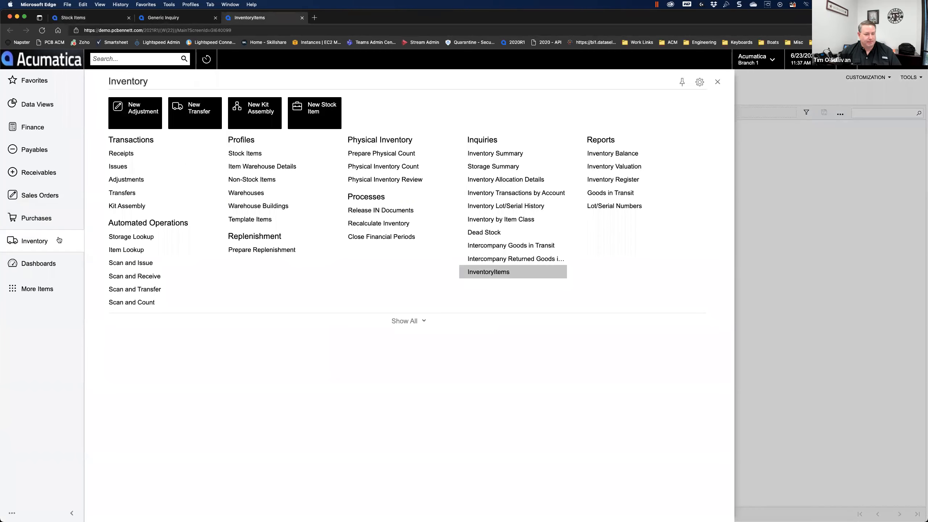
click(400, 320)
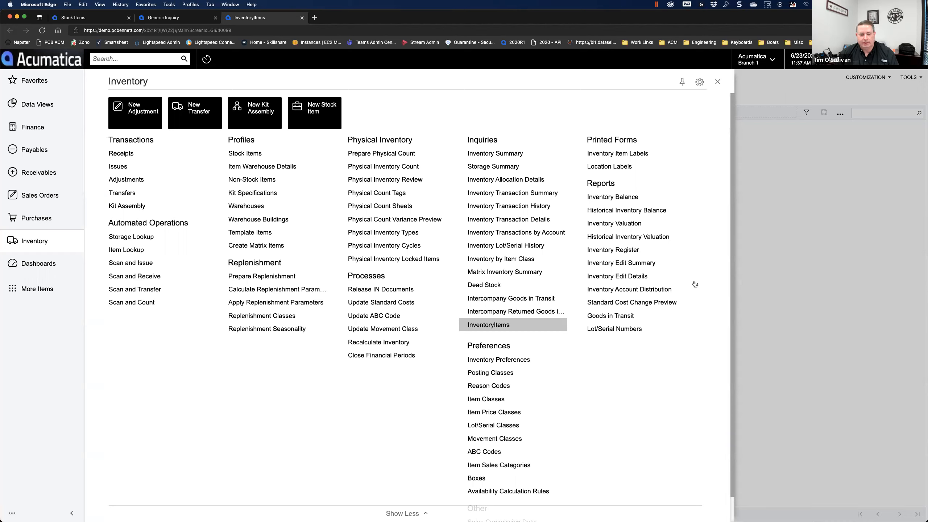
click(381, 342)
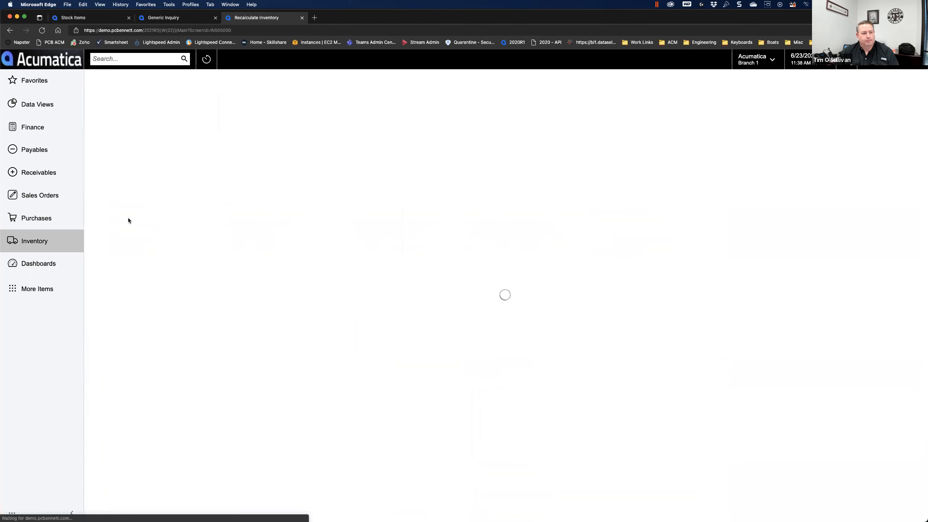
click(36, 243)
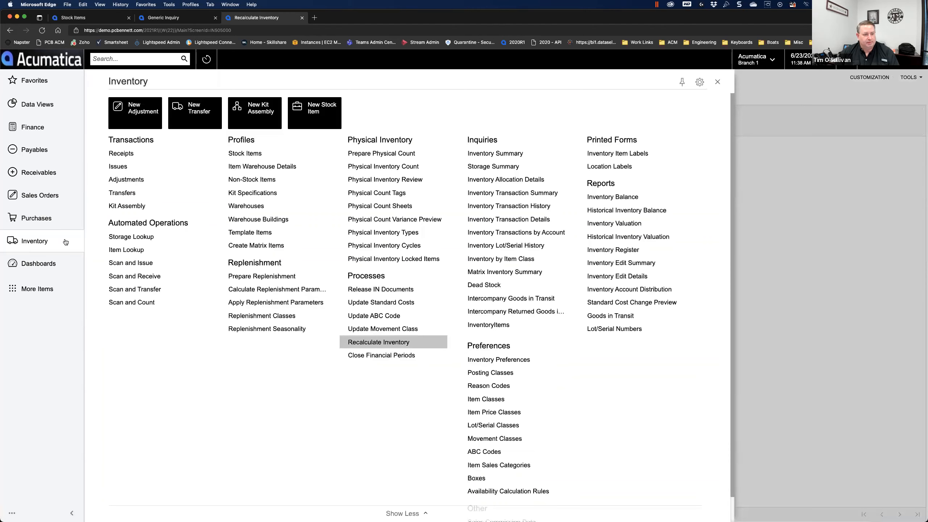
click(249, 154)
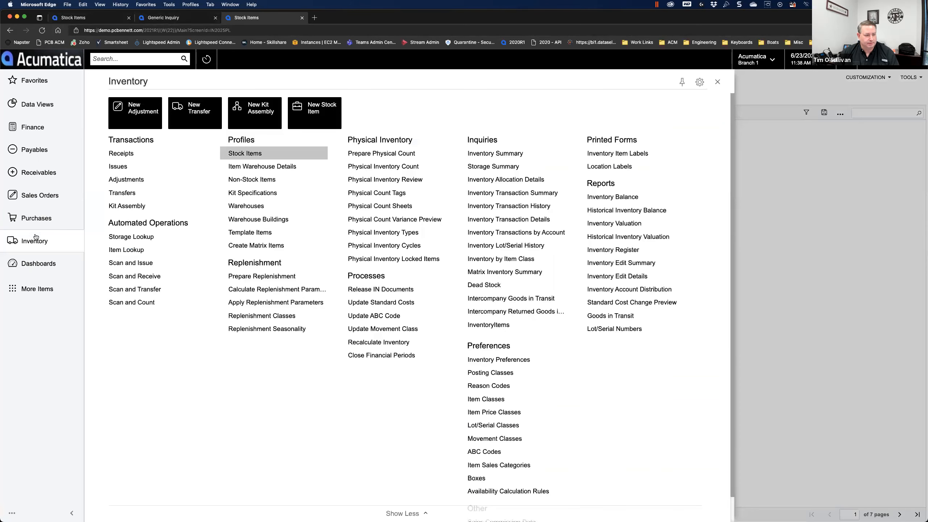
click(35, 236)
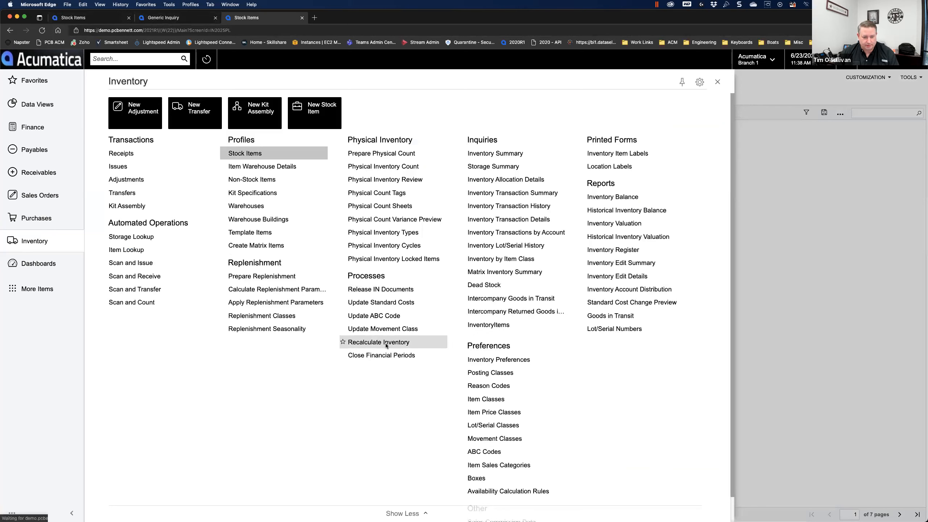
click(386, 343)
click(215, 18)
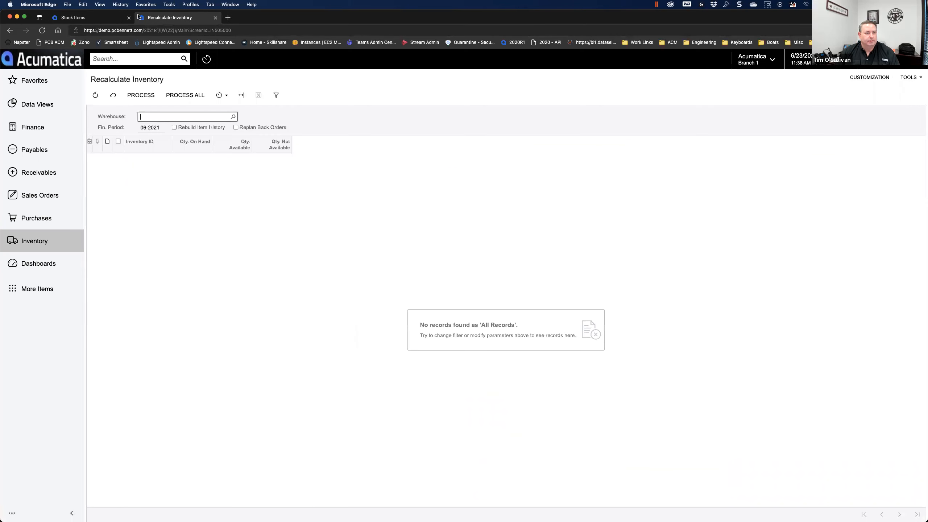
- Examine the CONSUMER availability calculation rule through the Lego item's Toys item class, and close both pop-up windows
click(97, 17)
click(108, 159)
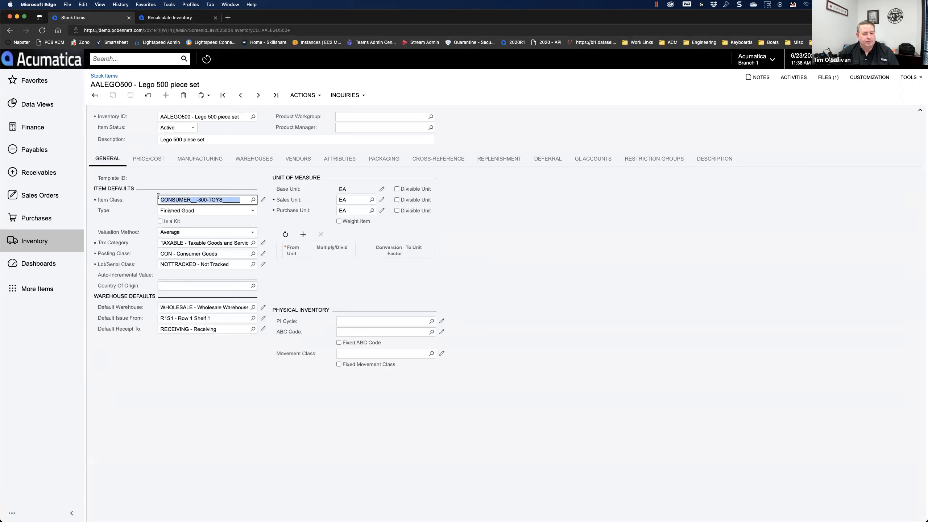
click(264, 201)
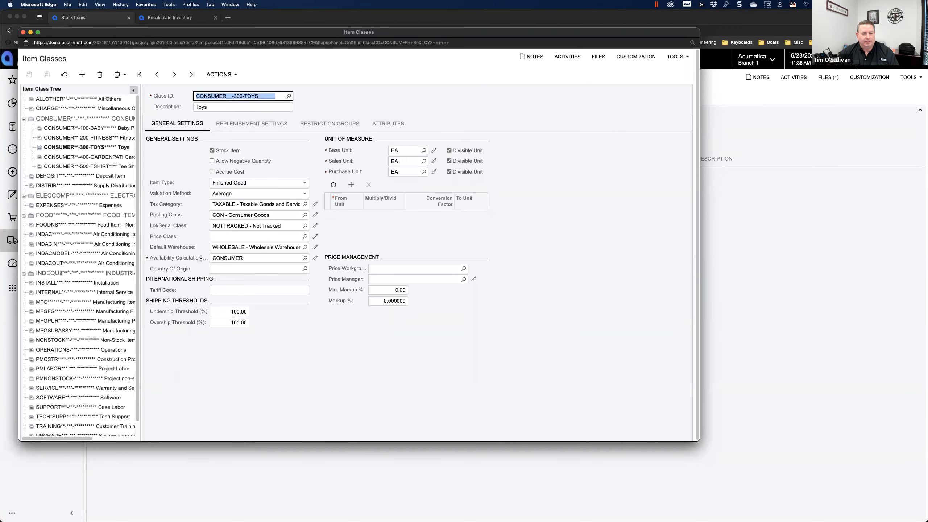
click(315, 257)
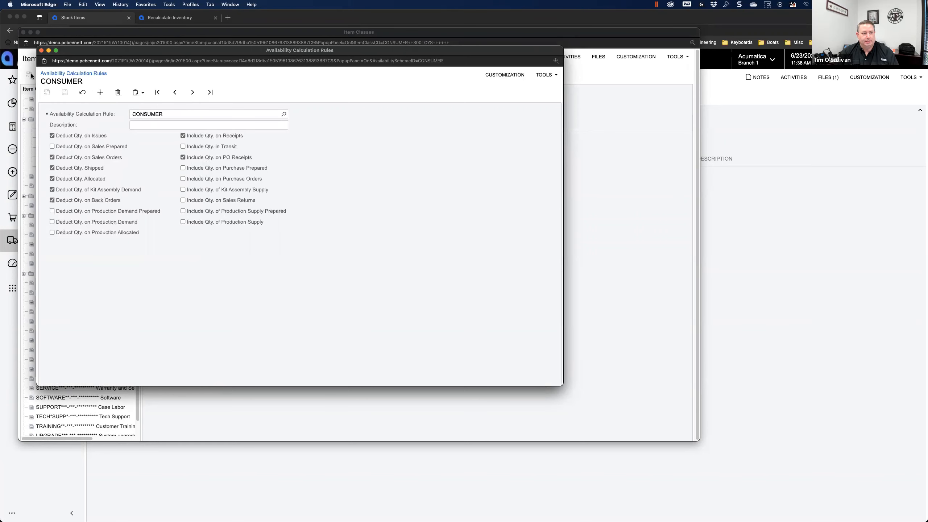
click(41, 50)
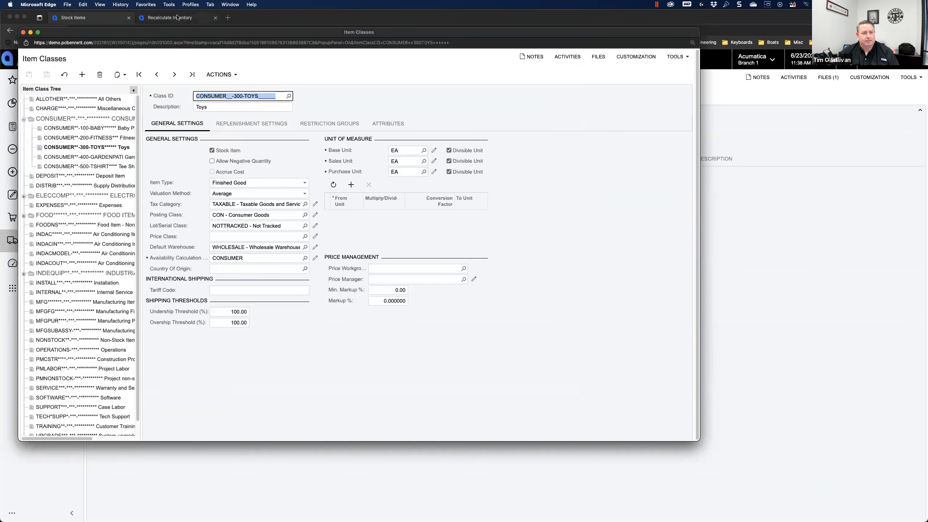
click(22, 33)
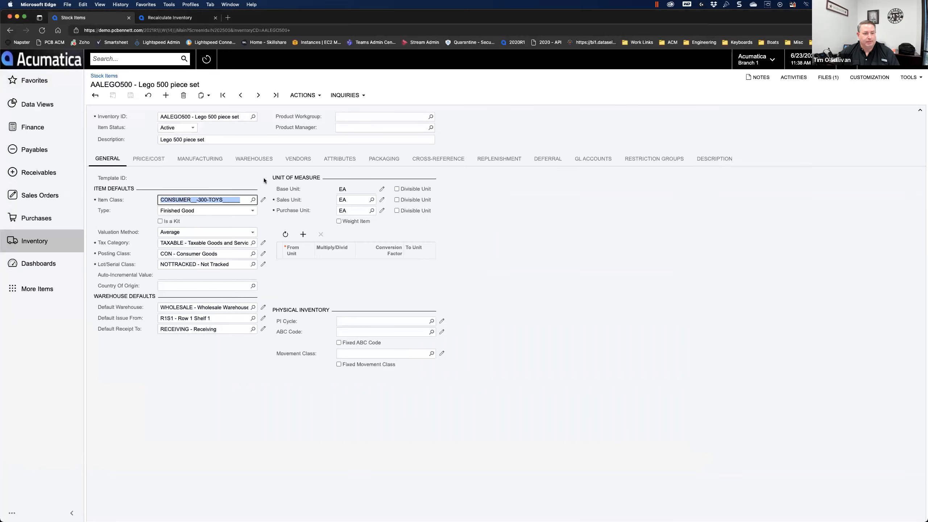
- Select the RETAIL warehouse on the Recalculate Inventory form to list its stock items for recalculation
click(184, 18)
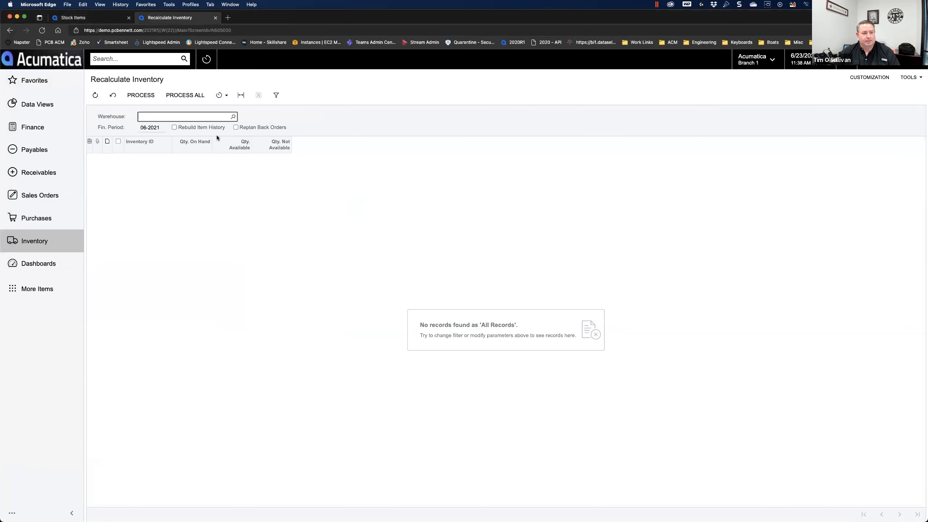
click(233, 117)
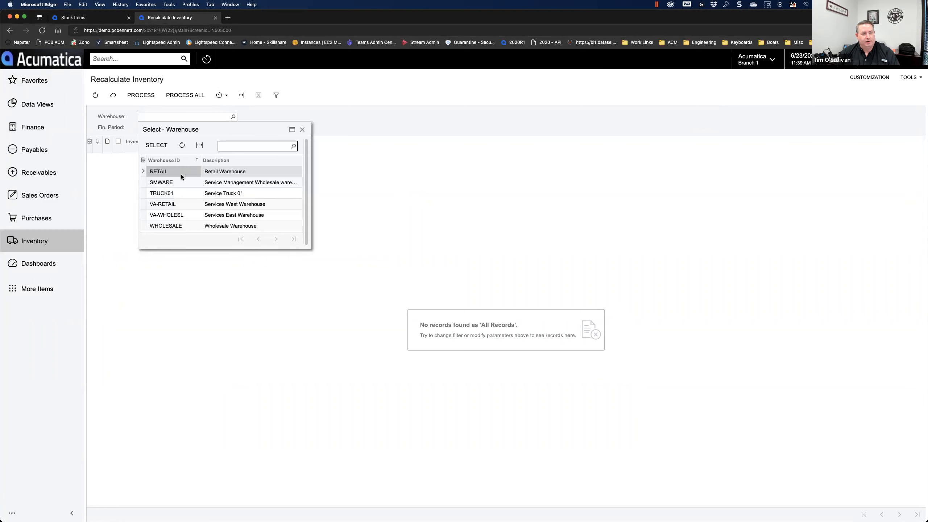
double_click(181, 172)
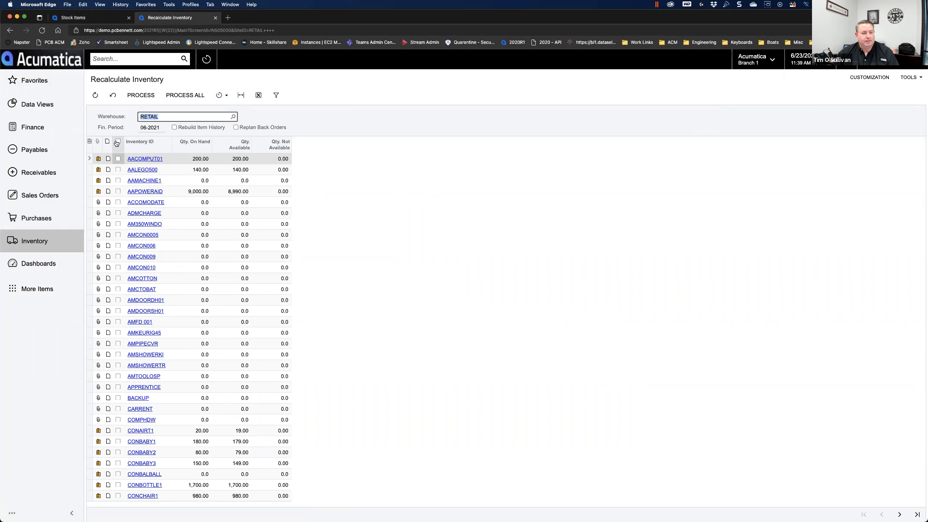
click(191, 95)
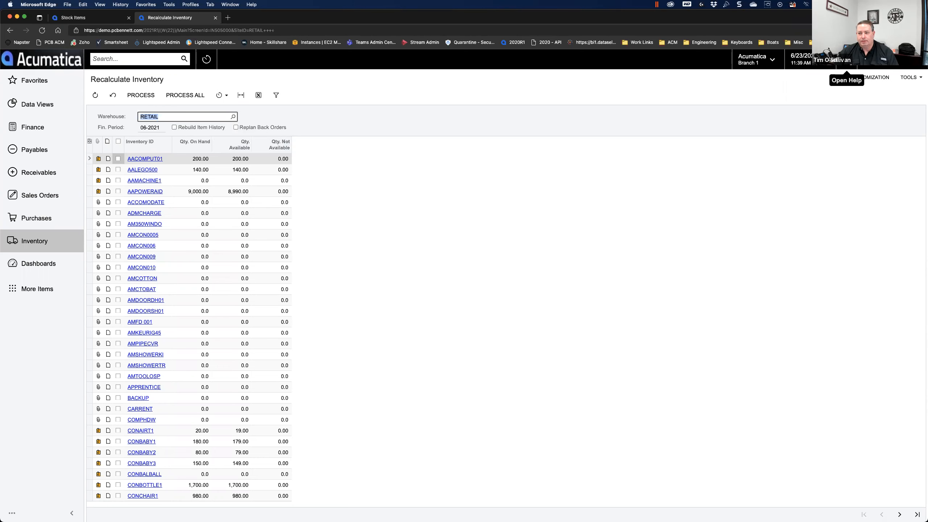
- Read the Recalculate Inventory (IN505000) form reference in the help, and close both the article and the form
click(849, 63)
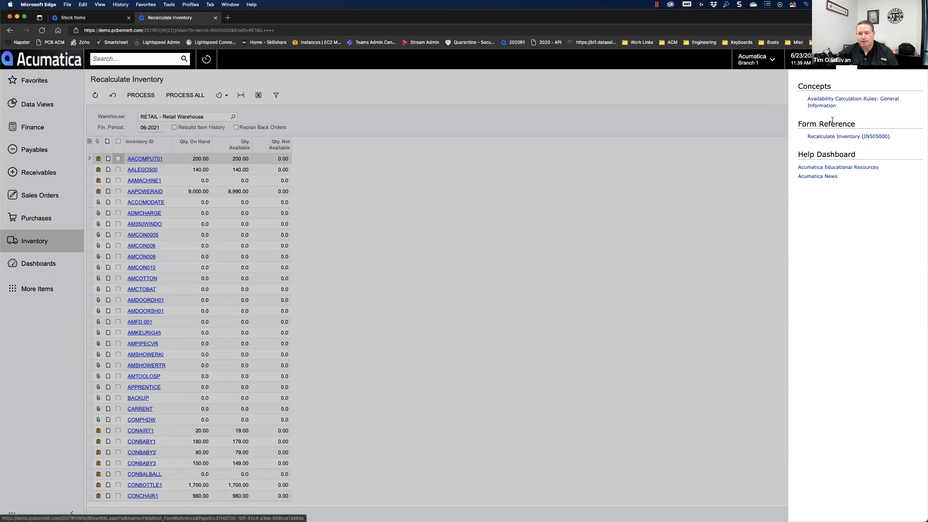
click(834, 137)
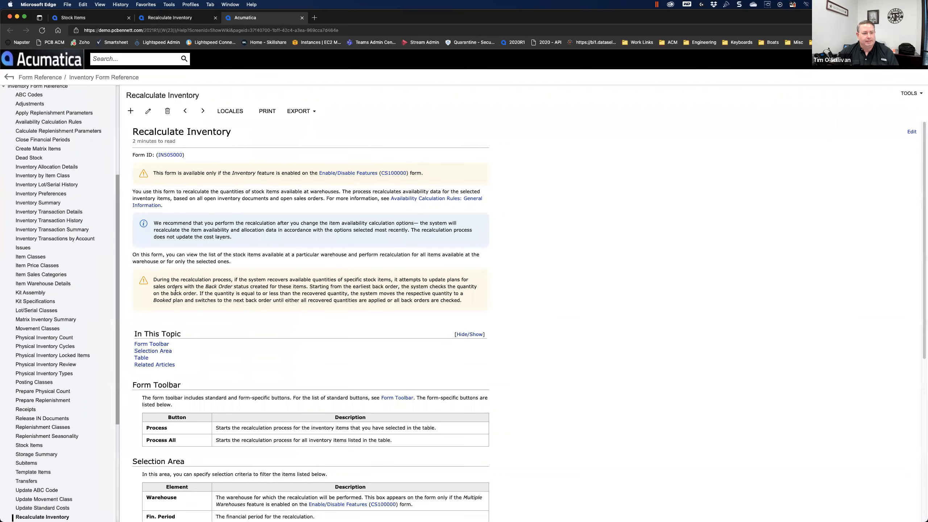
scroll(176, 290, down, 1)
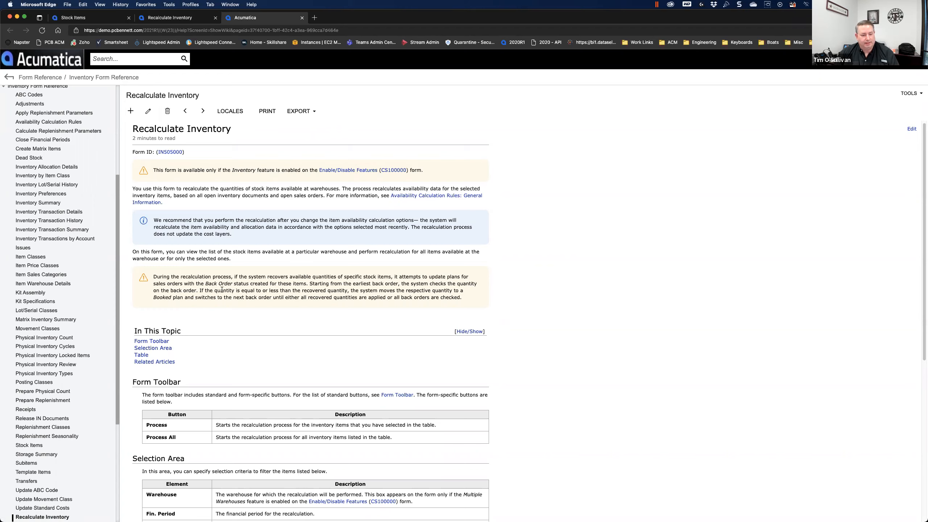
scroll(230, 325, down, 10)
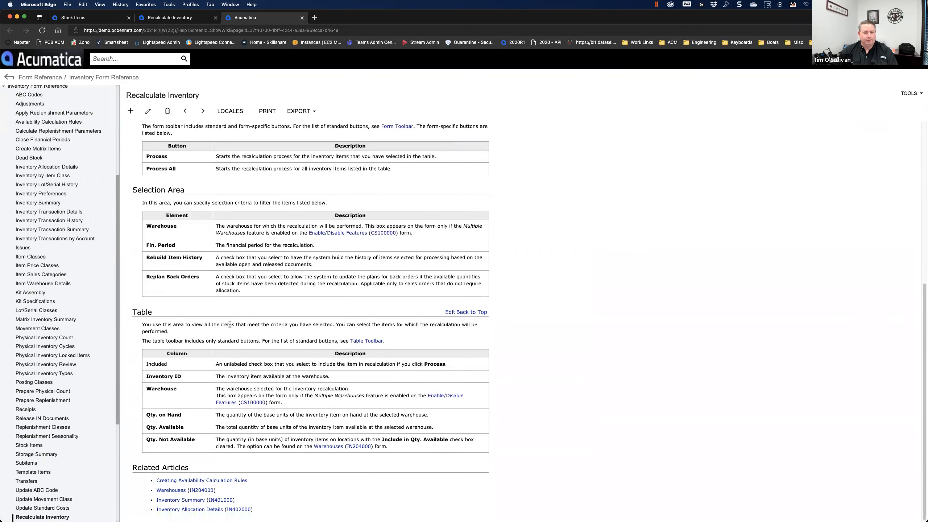
scroll(229, 324, up, 10)
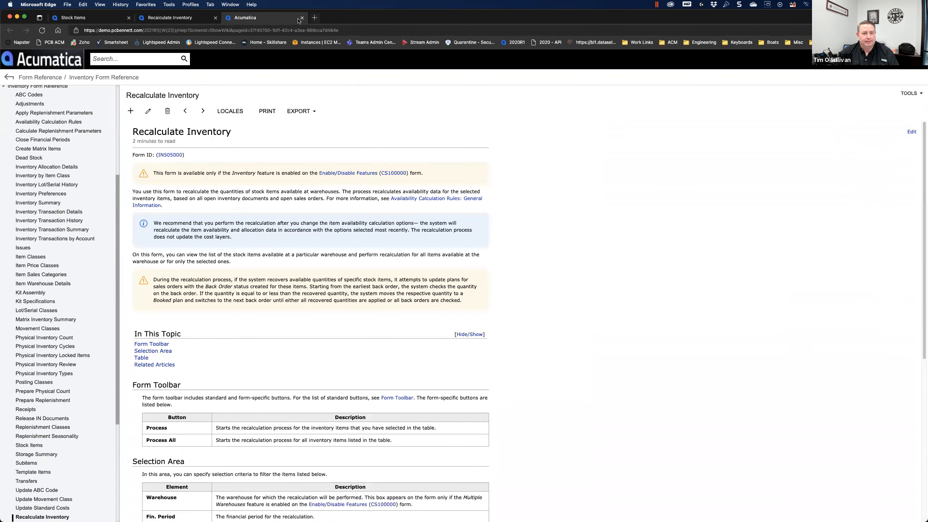
click(302, 18)
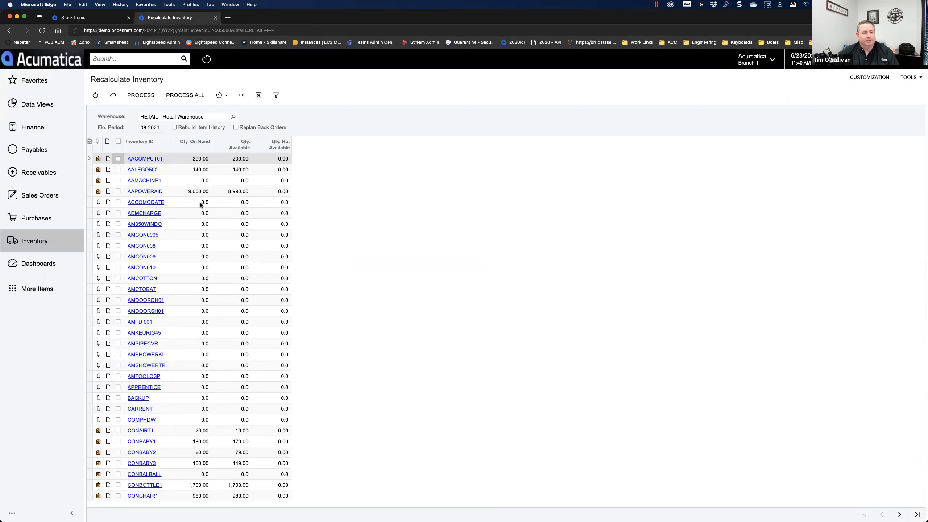
click(216, 18)
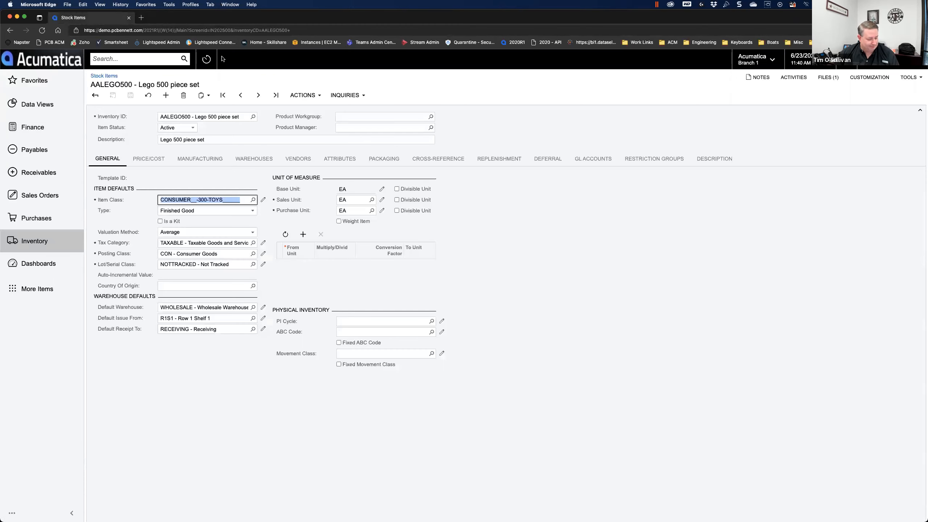
click(486, 230)
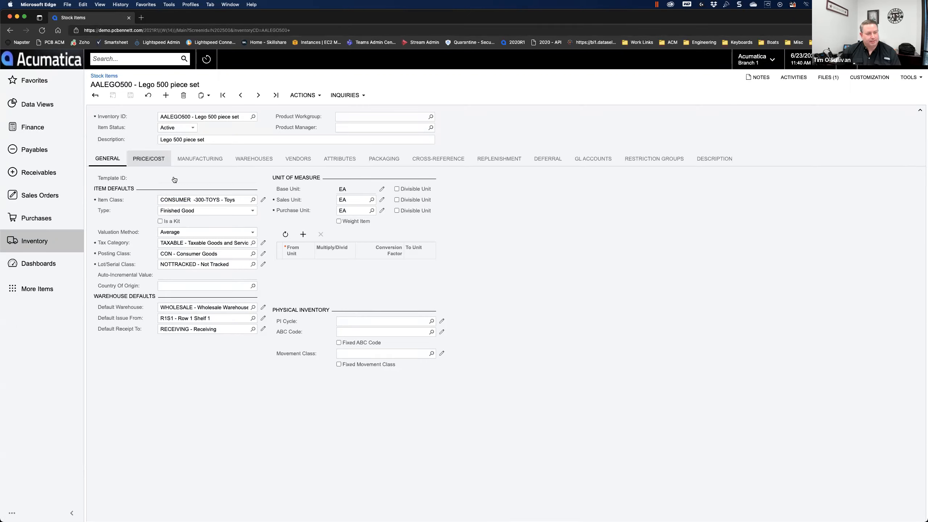
- Search for the Generic Inquiry form and load the InventoryItemsMassUpdate inquiry in it
click(119, 59)
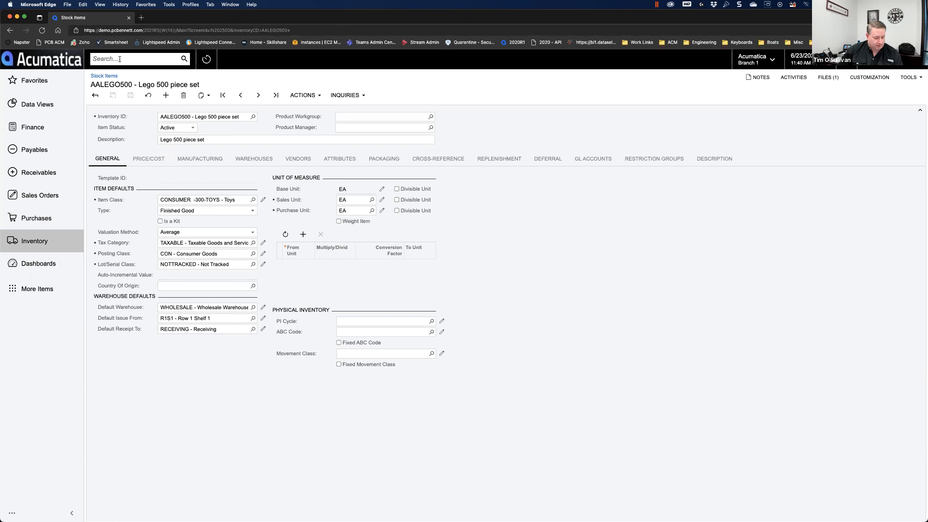
text(generic)
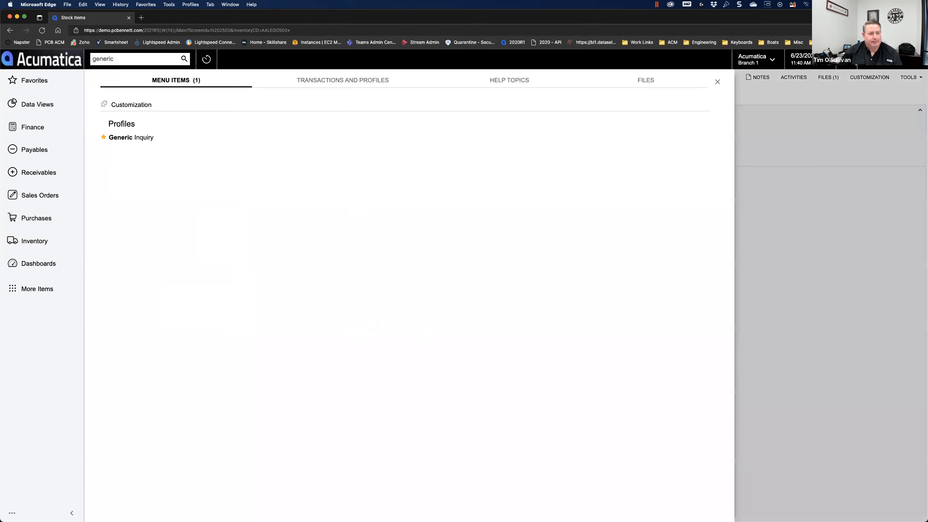
click(130, 140)
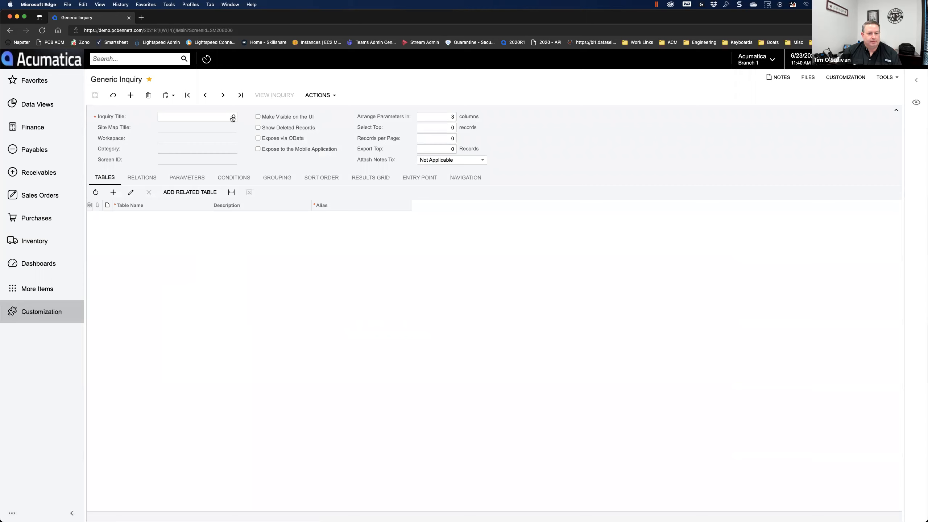
click(233, 117)
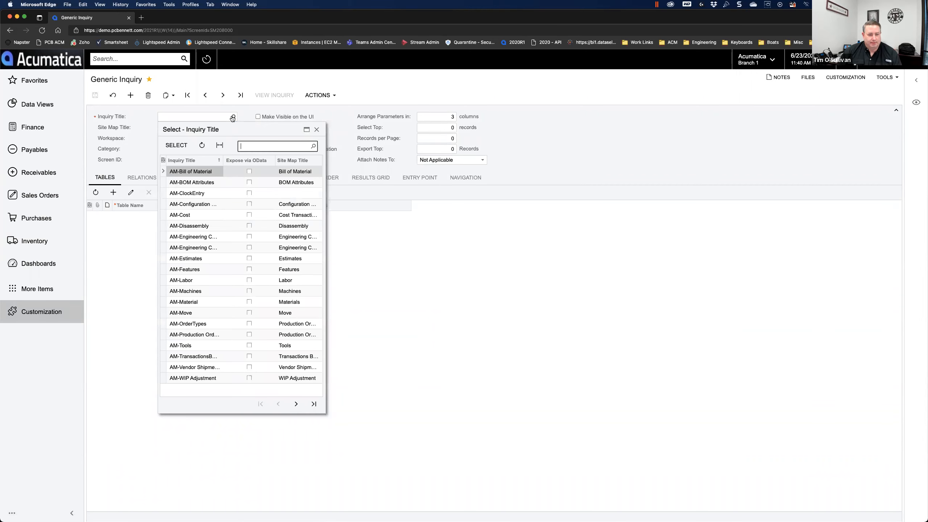
text(inventory)
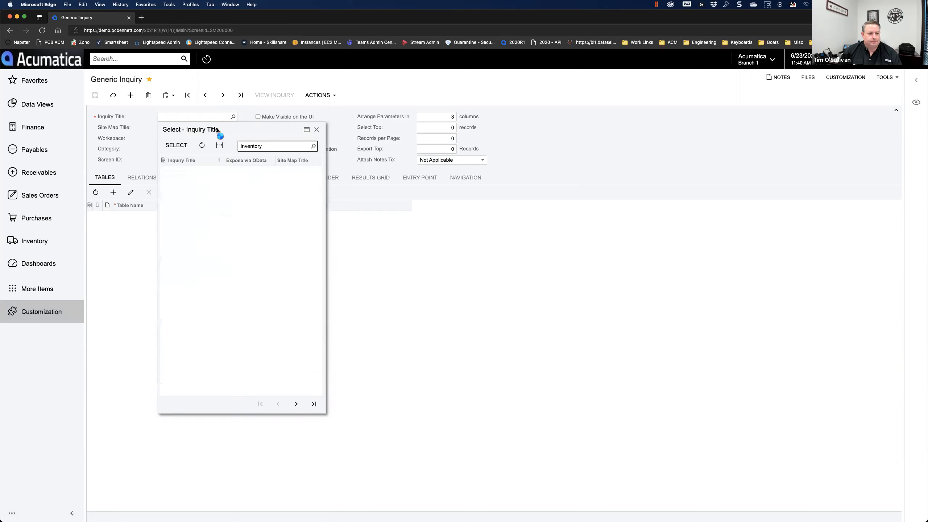
double_click(208, 194)
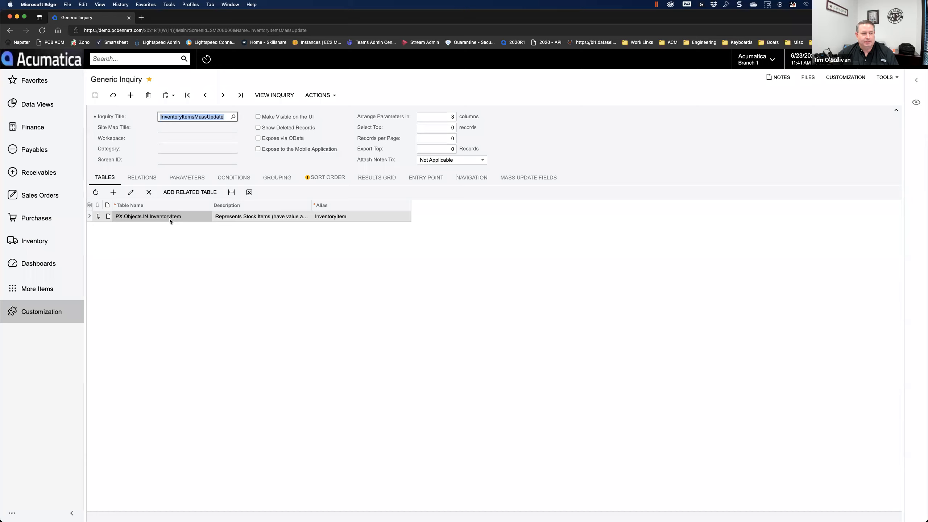
- Duplicate the Generic Inquiry browser tab and open the AALEGO500 stock item record in the copy
right_click(91, 17)
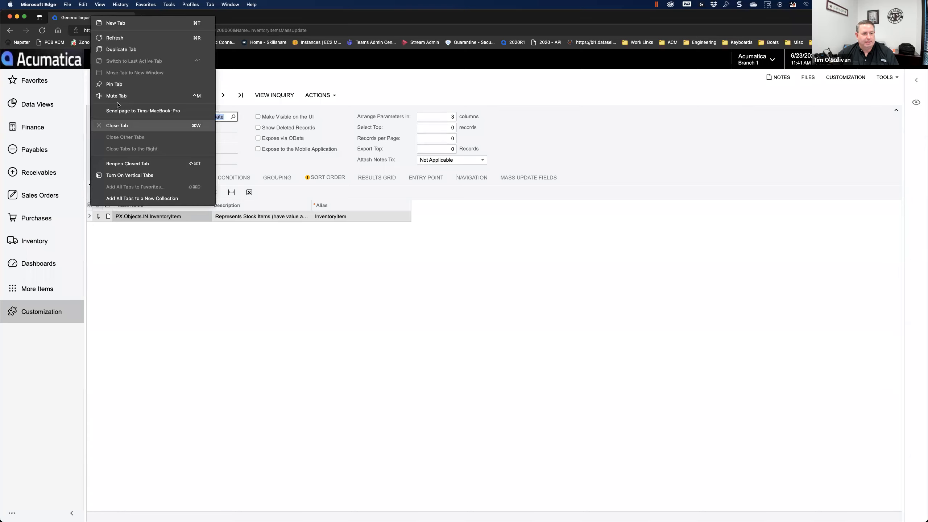
click(117, 49)
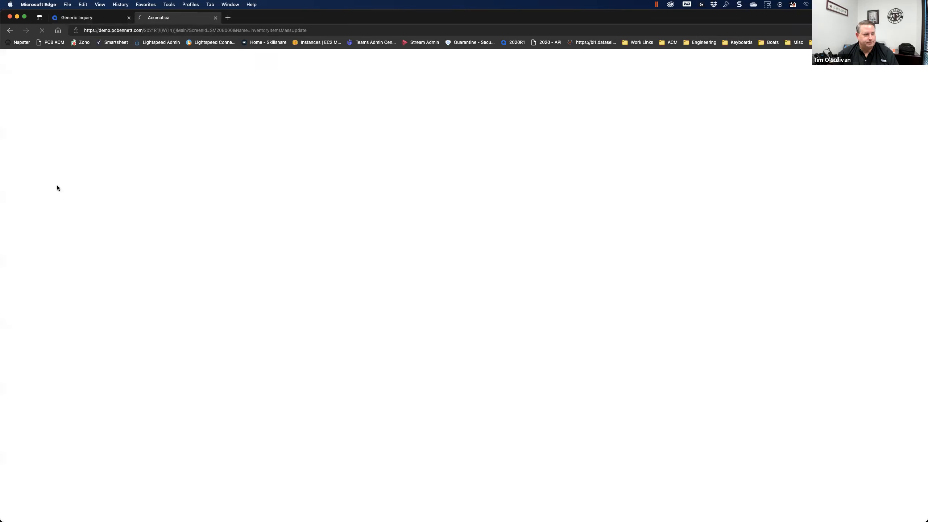
click(31, 243)
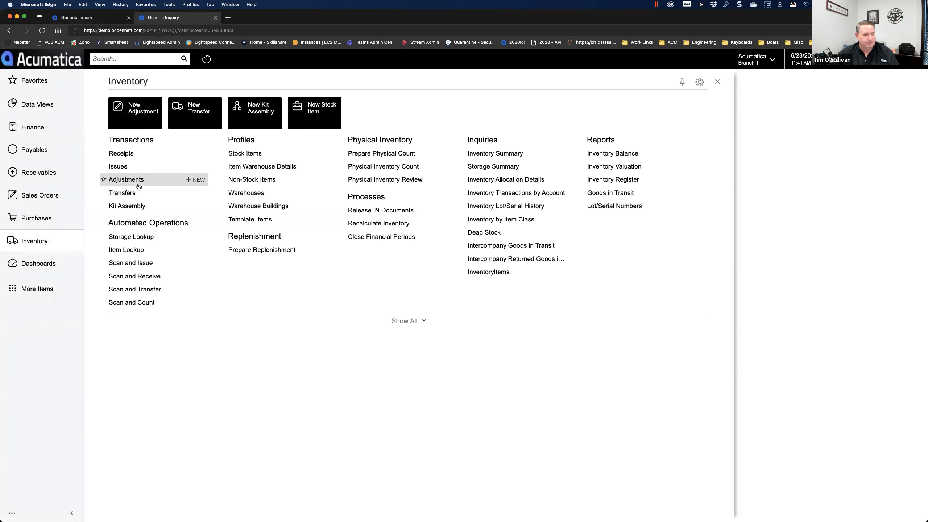
click(243, 153)
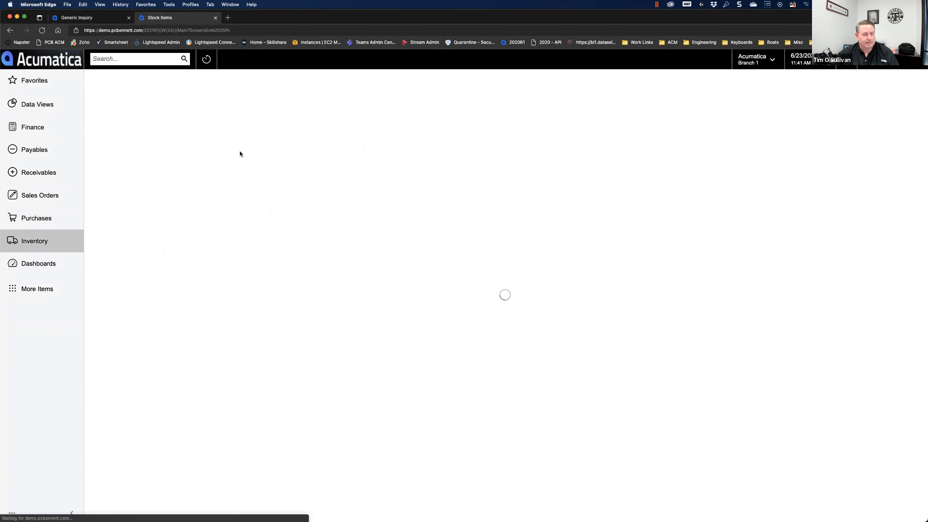
click(119, 153)
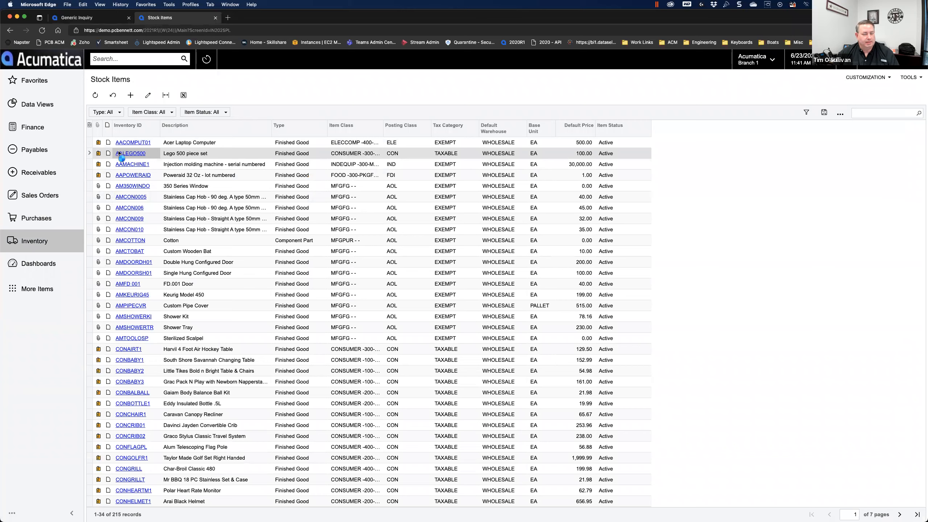
click(119, 153)
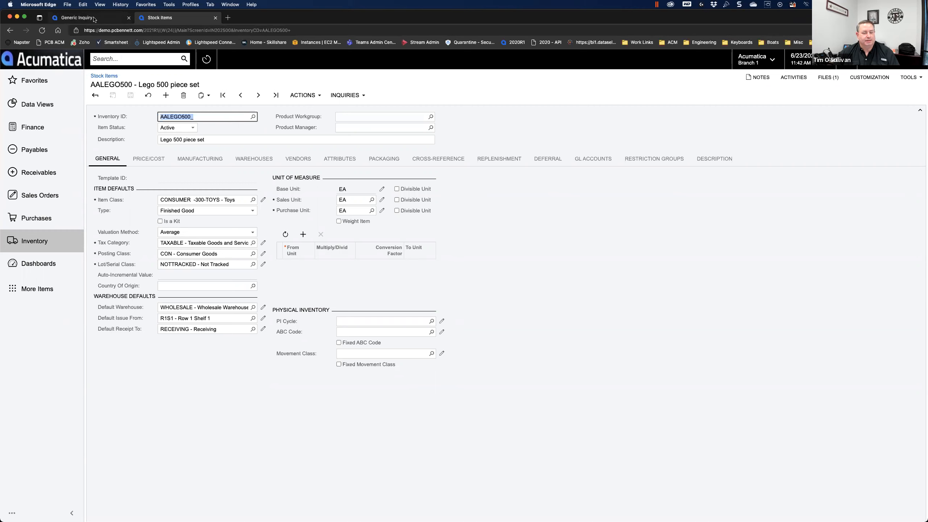
- Review the conditions, results grid and entry point settings of the InventoryItemsMassUpdate inquiry
click(90, 20)
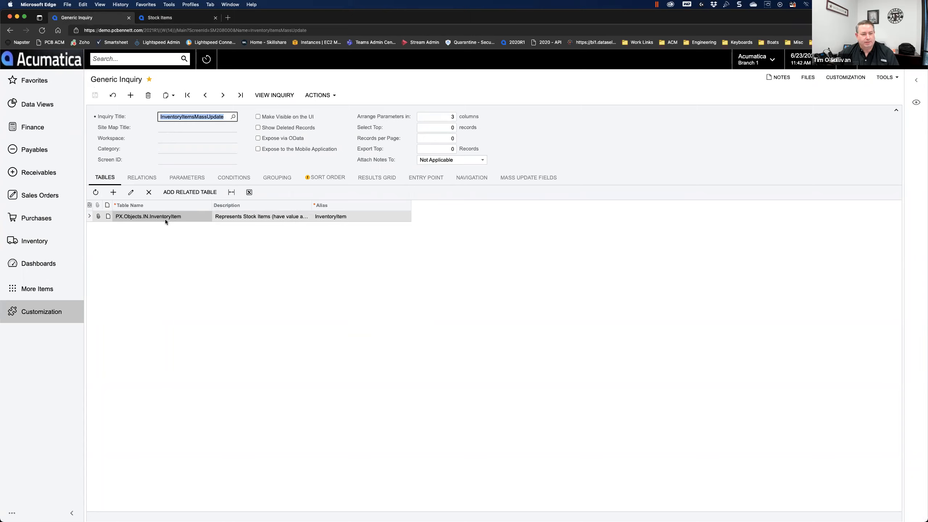
click(254, 183)
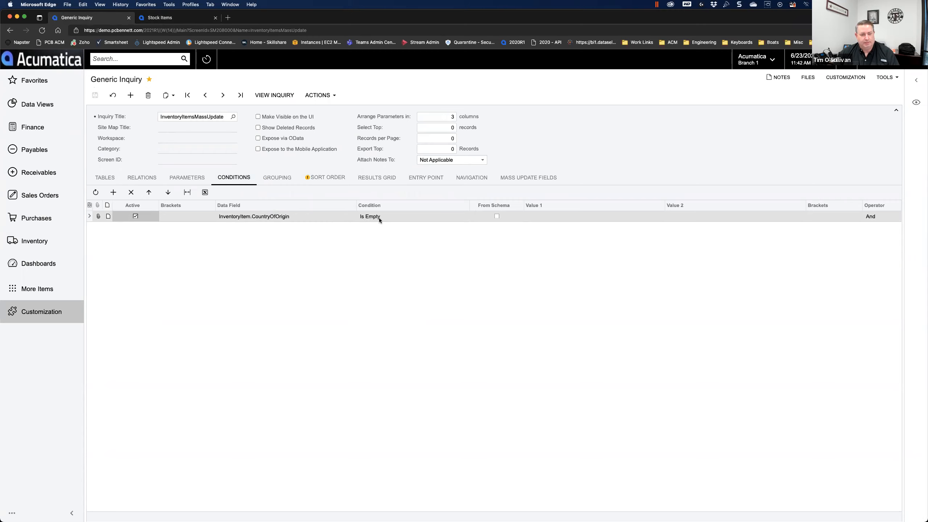
click(377, 178)
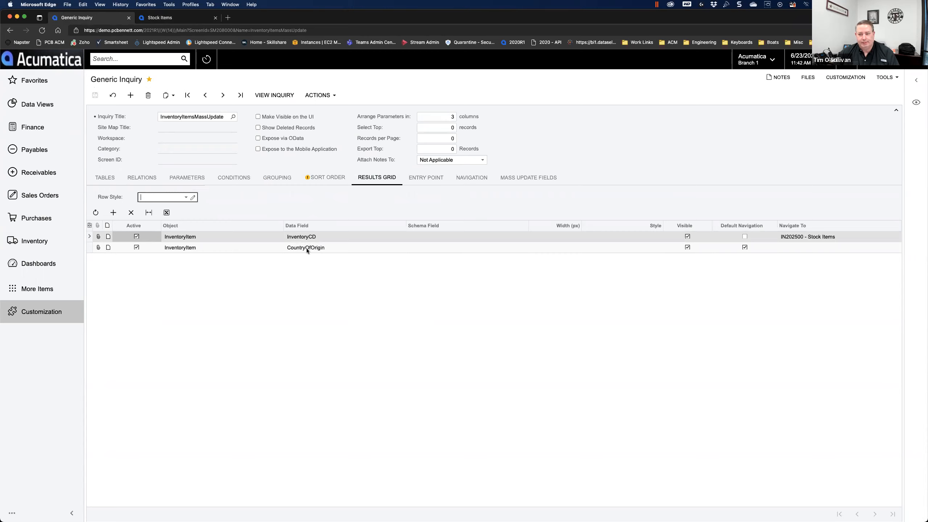
click(426, 178)
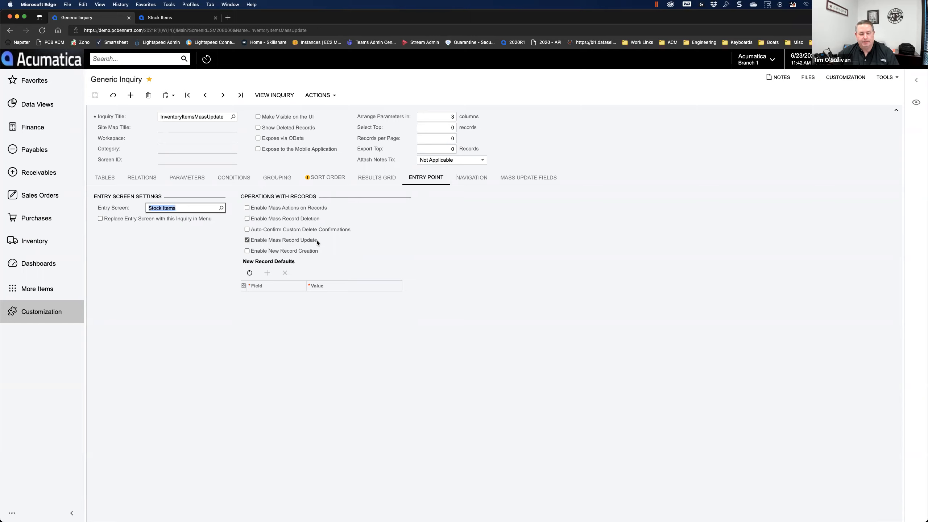
- Turn Enable Mass Record Update off and back on, and compare the inquiry's mass update fields with its results grid
click(250, 242)
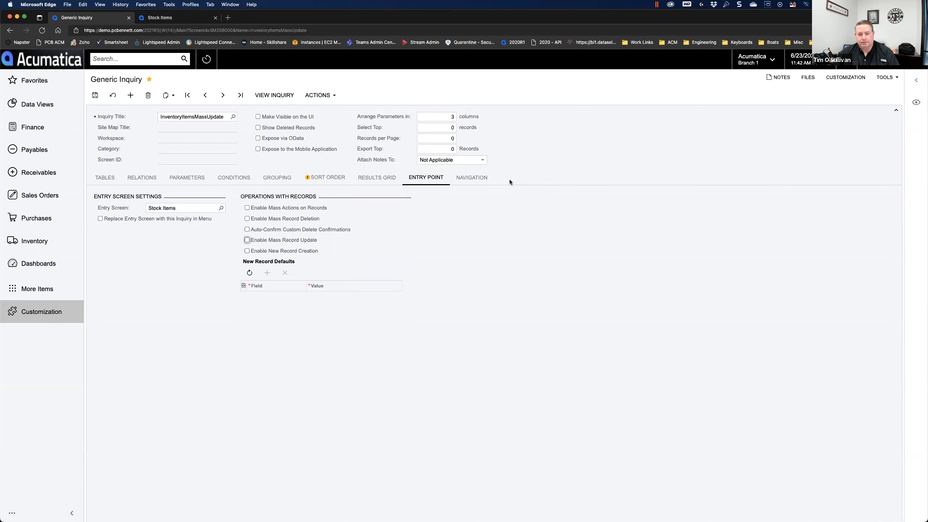
click(255, 242)
click(526, 182)
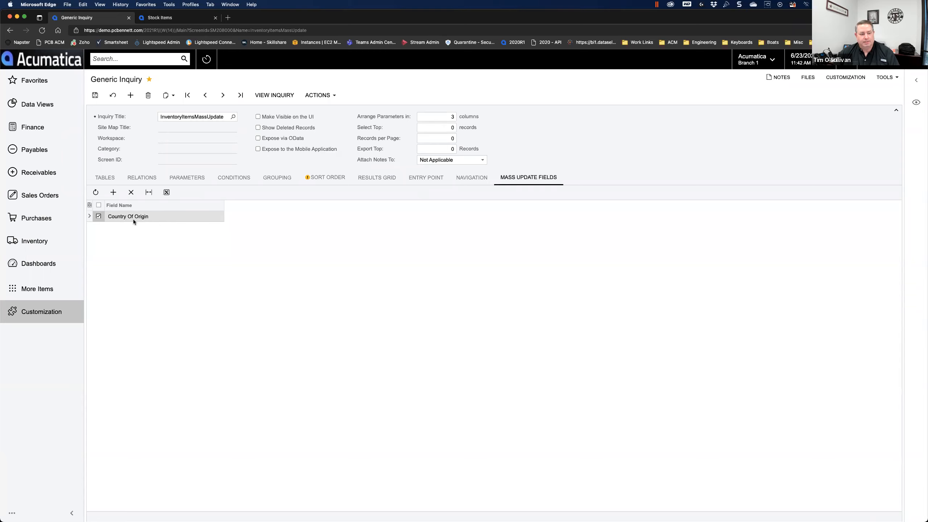
click(377, 178)
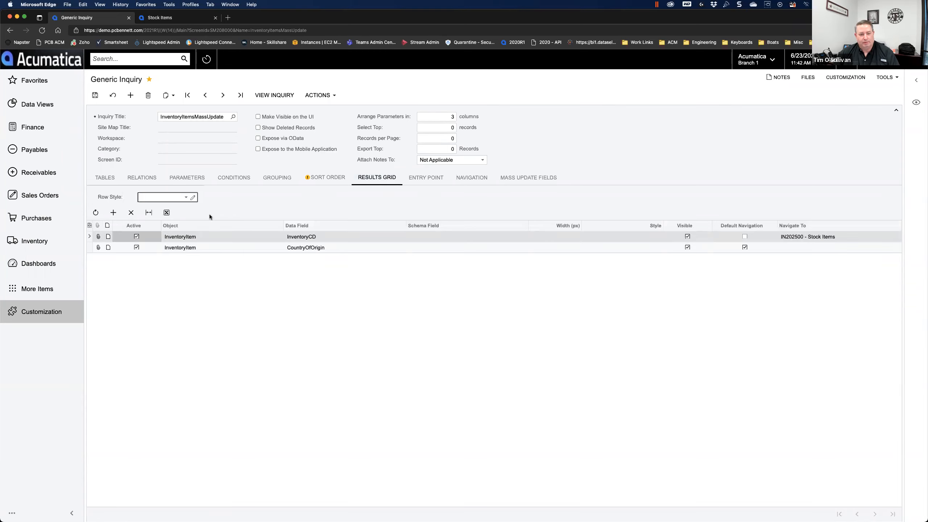
click(528, 177)
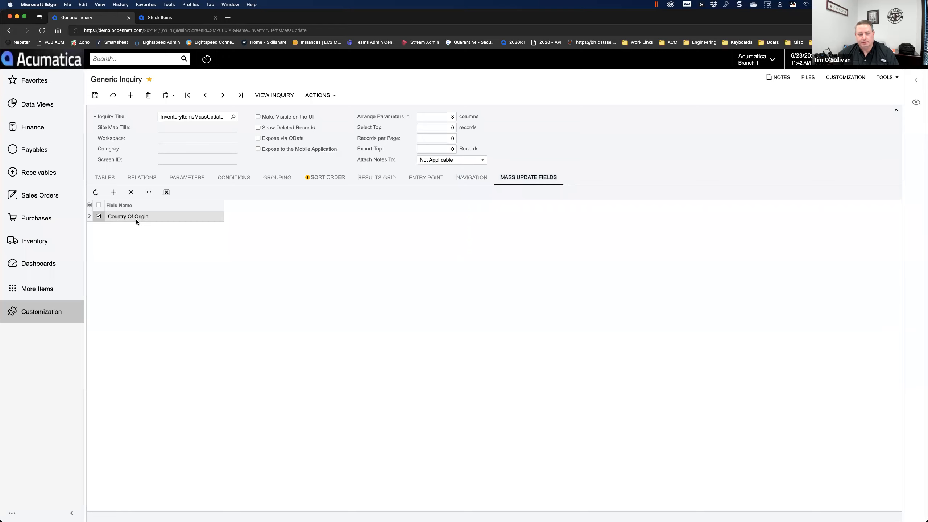
click(426, 177)
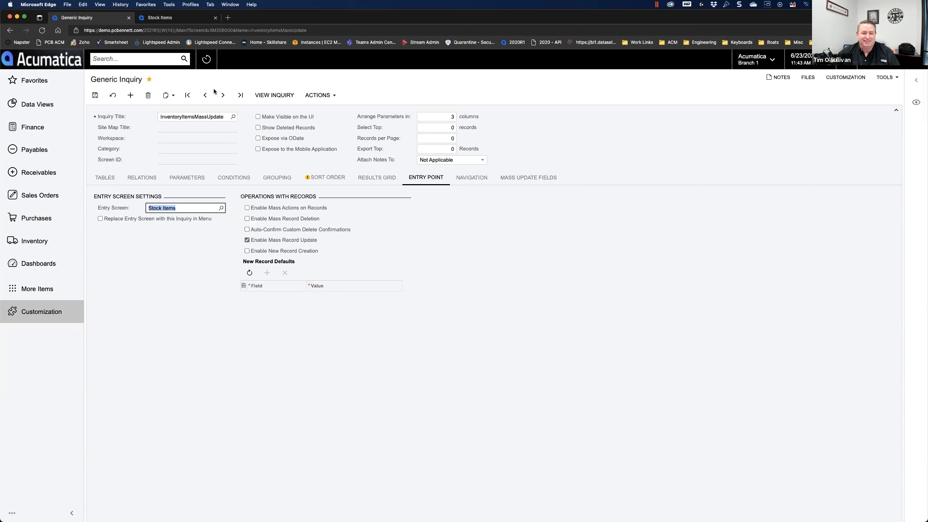
- View the InventoryItemsMassUpdate inquiry, discarding unsaved changes, and look at its available update actions
click(280, 95)
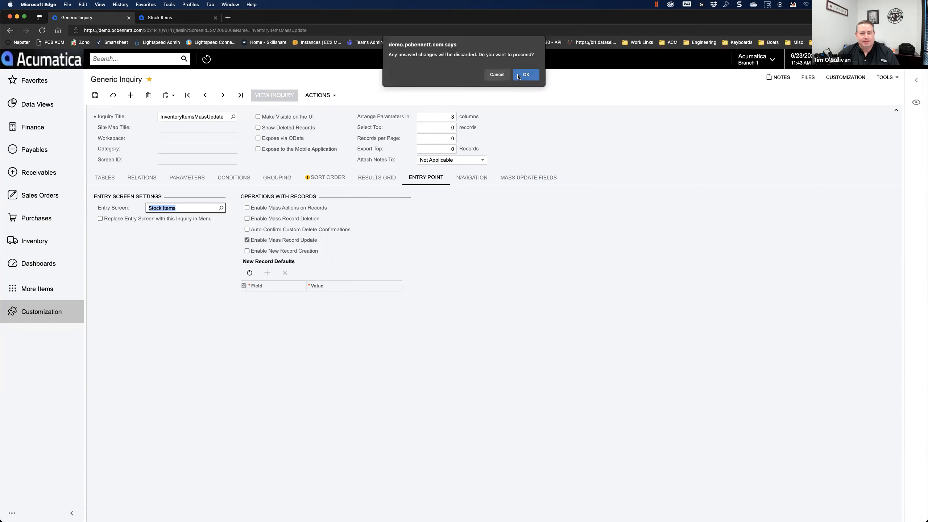
click(528, 75)
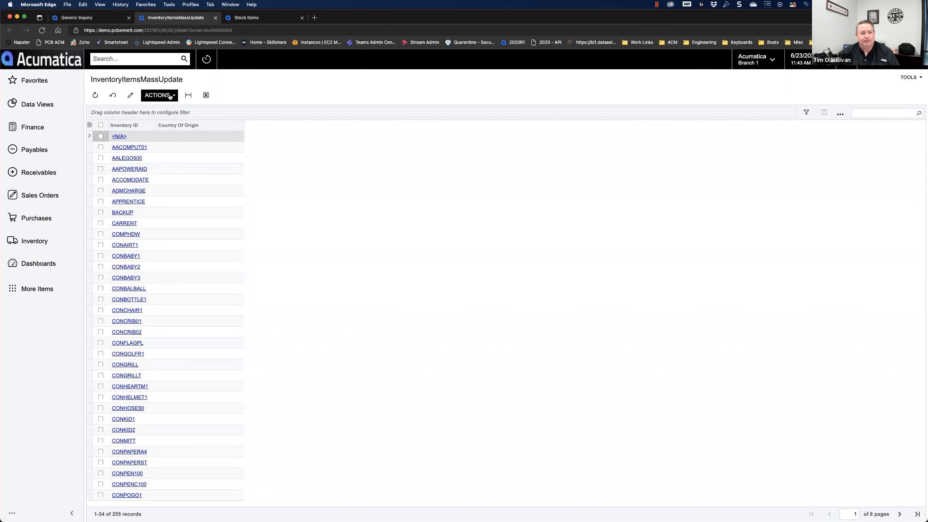
click(169, 96)
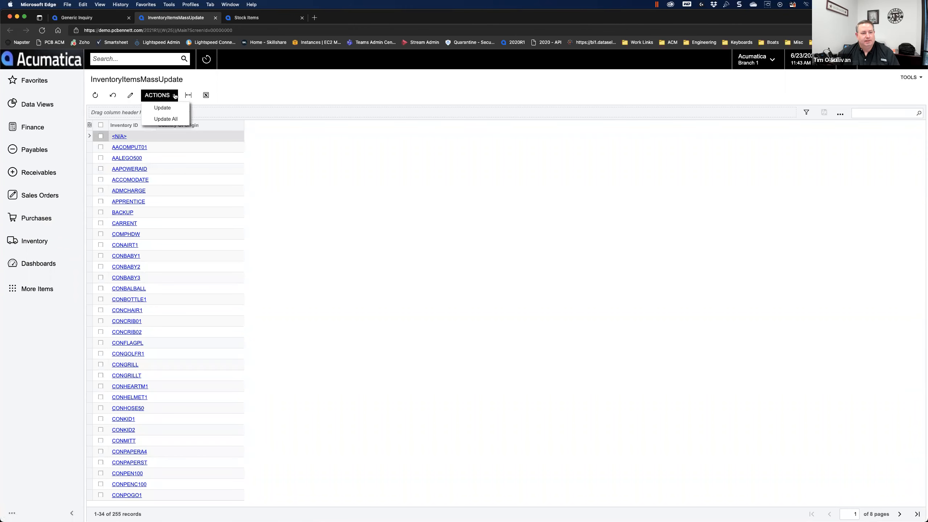
click(166, 119)
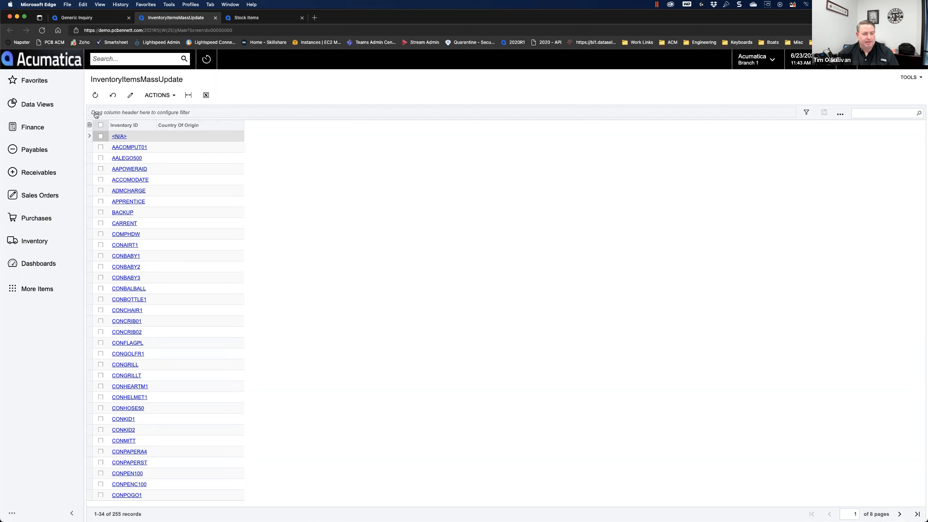
- Select all listed items except the <N/A> record and start the Update action for them
click(100, 125)
click(101, 136)
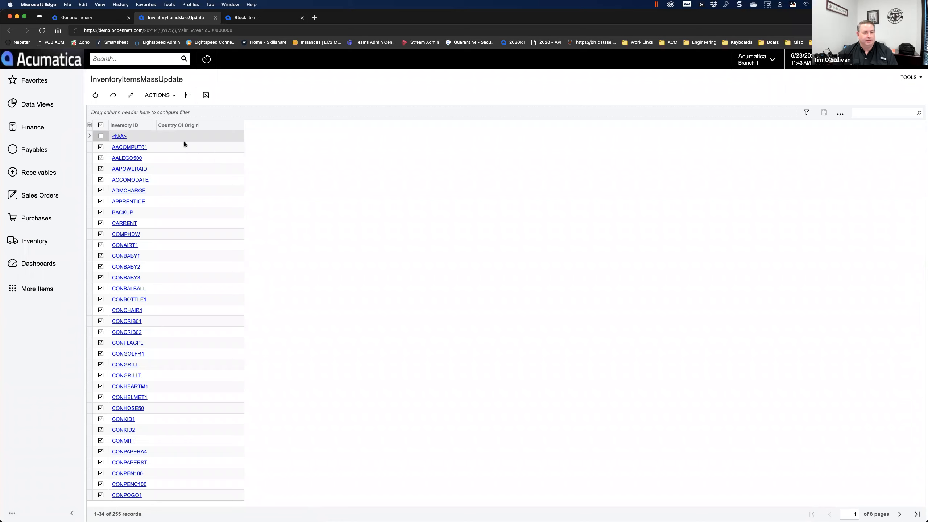
click(174, 96)
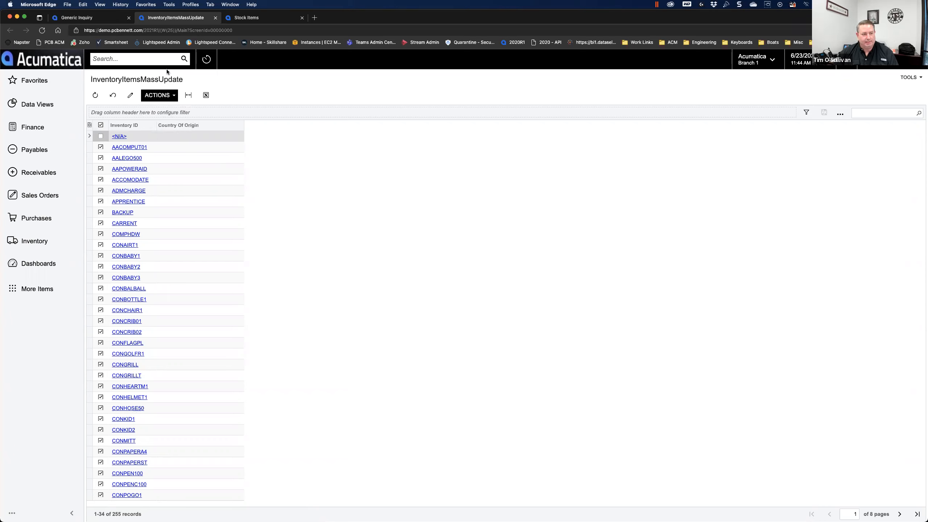
click(173, 96)
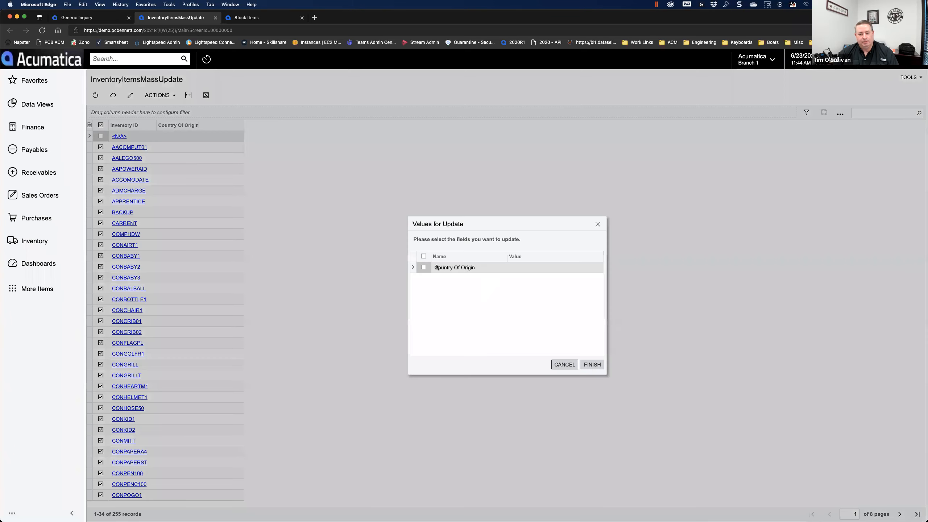
- Include Country Of Origin in the values for update, set it to US, and finish the mass update
click(423, 268)
click(525, 267)
click(600, 268)
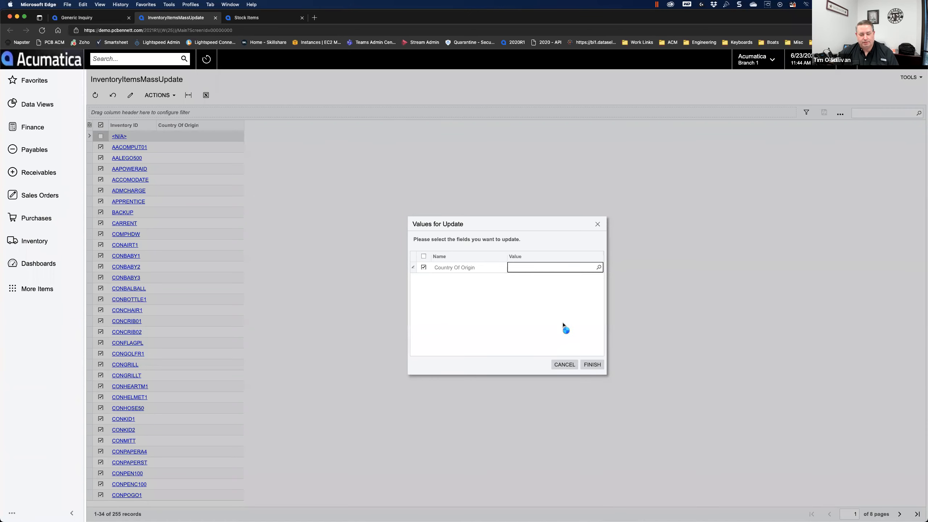
text(us)
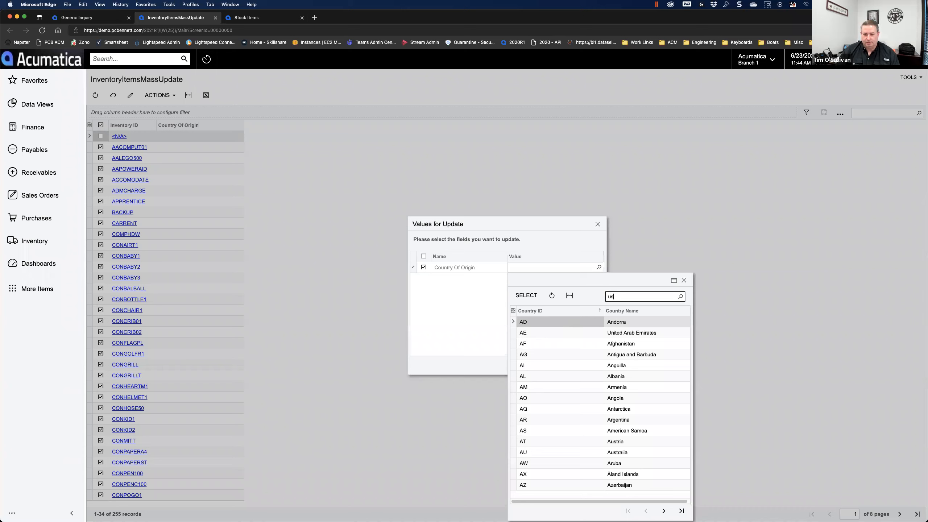
click(526, 295)
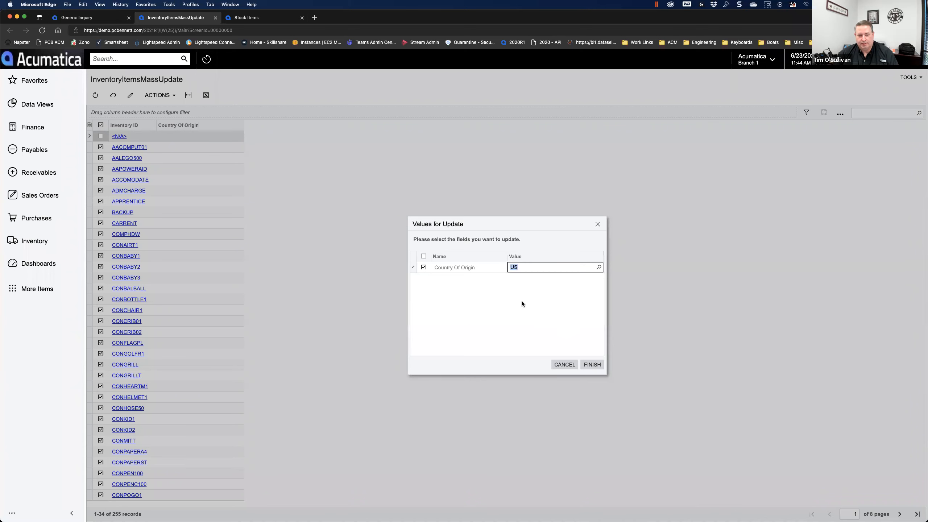
click(590, 366)
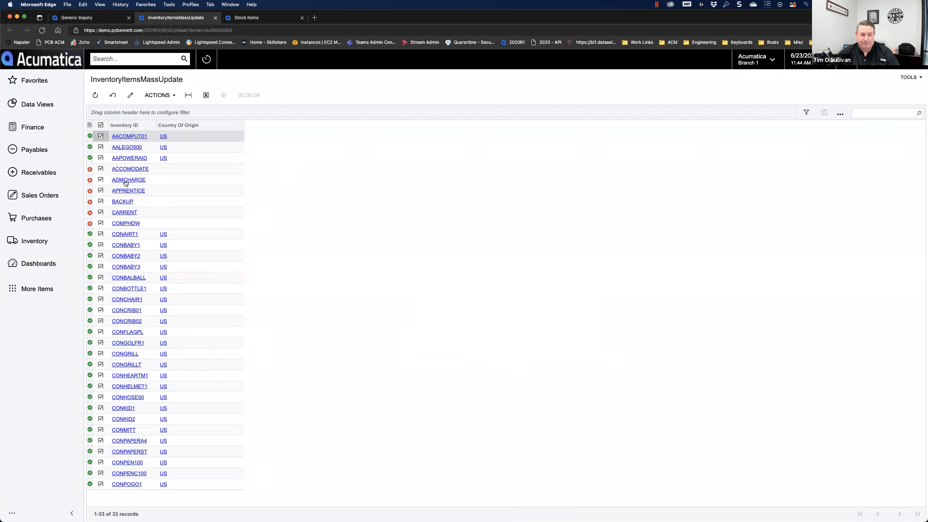
- Check the update results, try to open AALEGO500 from the list, and reload its stock item record to verify Country Of Origin
mouse_move(90, 171)
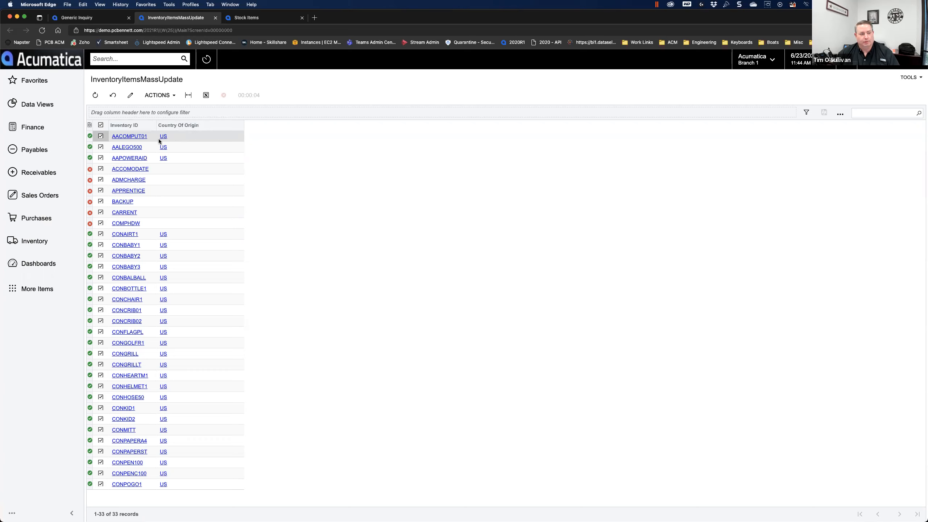
click(132, 147)
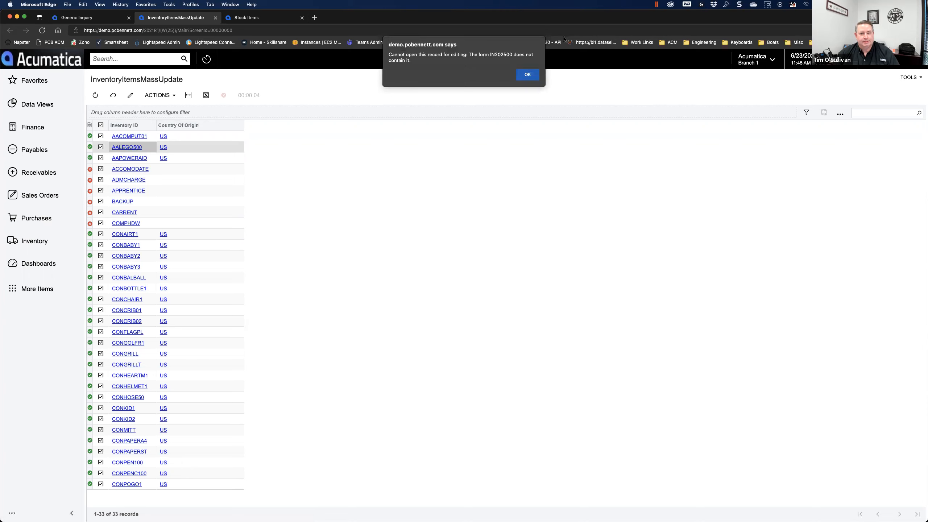
click(531, 78)
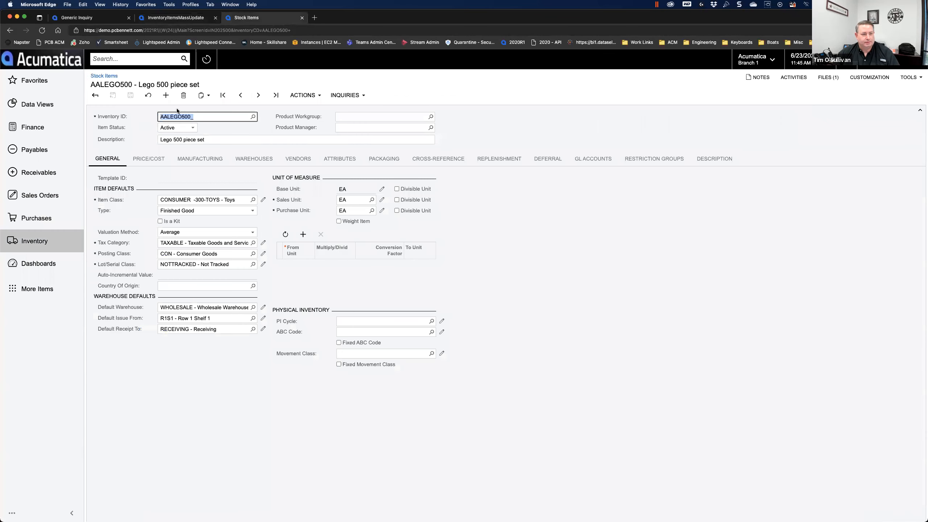
click(42, 30)
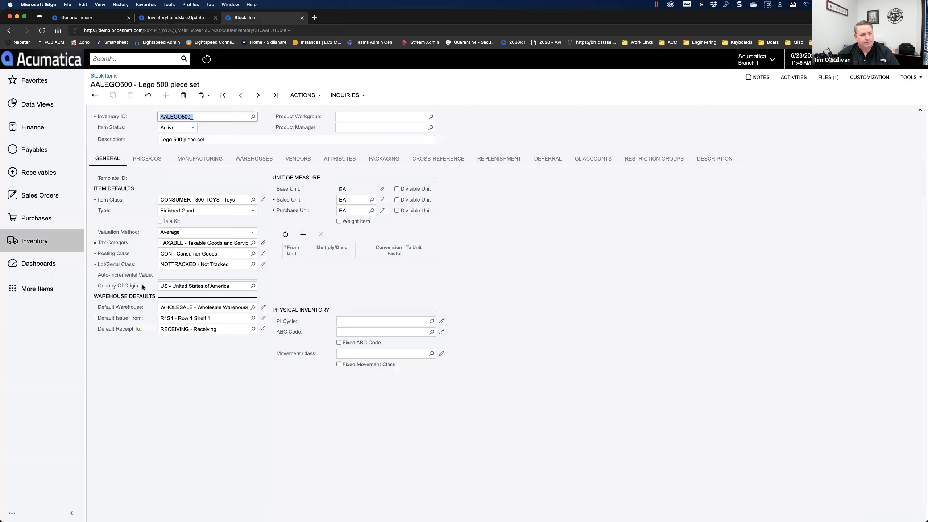
click(165, 286)
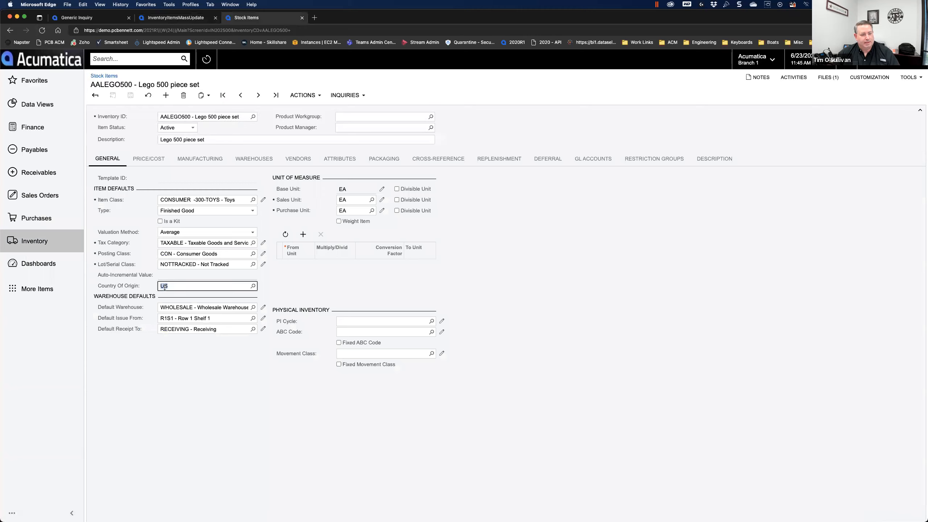
click(214, 396)
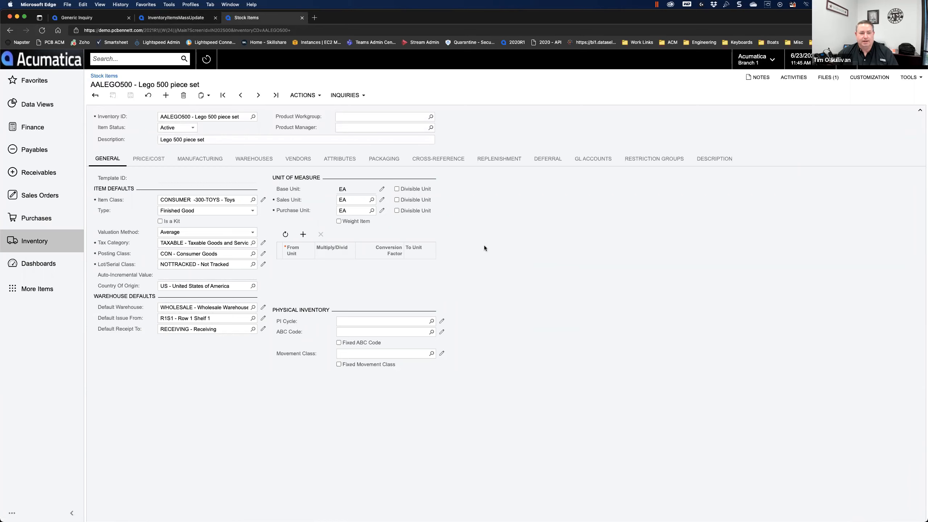
- Close the Stock Items and InventoryItemsMassUpdate tabs to return to the Generic Inquiry form
click(183, 20)
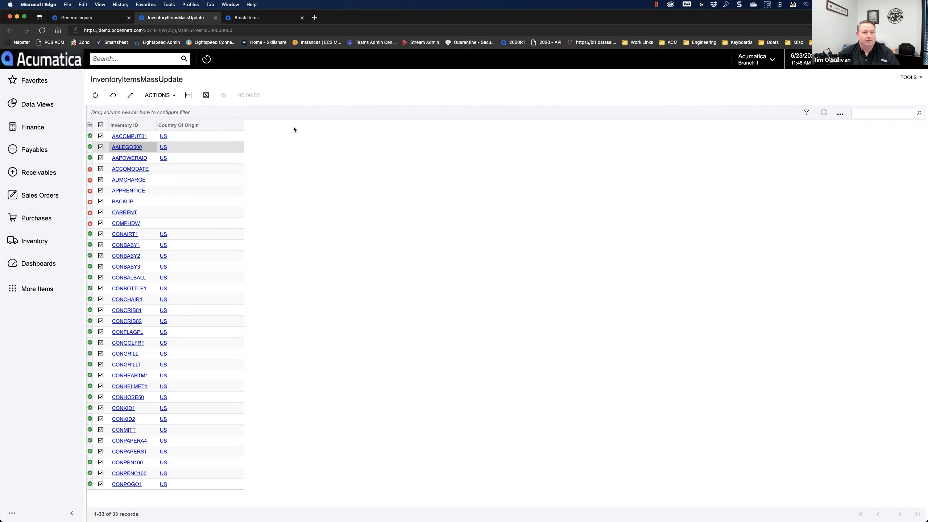
click(302, 18)
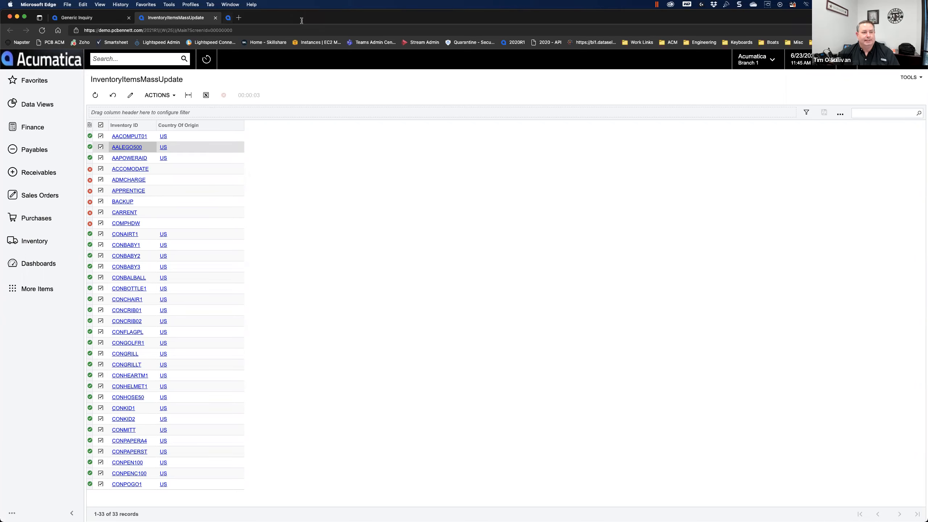
click(215, 17)
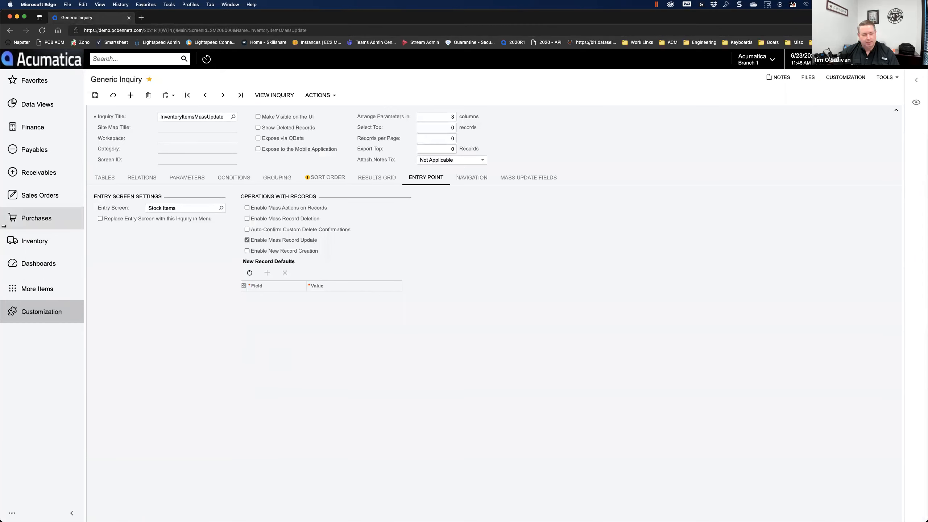
mouse_move(445, 516)
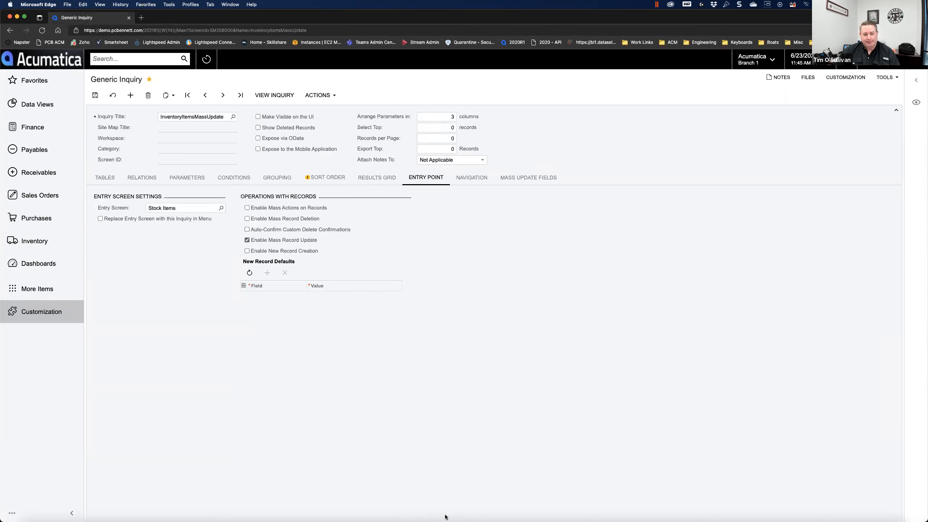
click(666, 507)
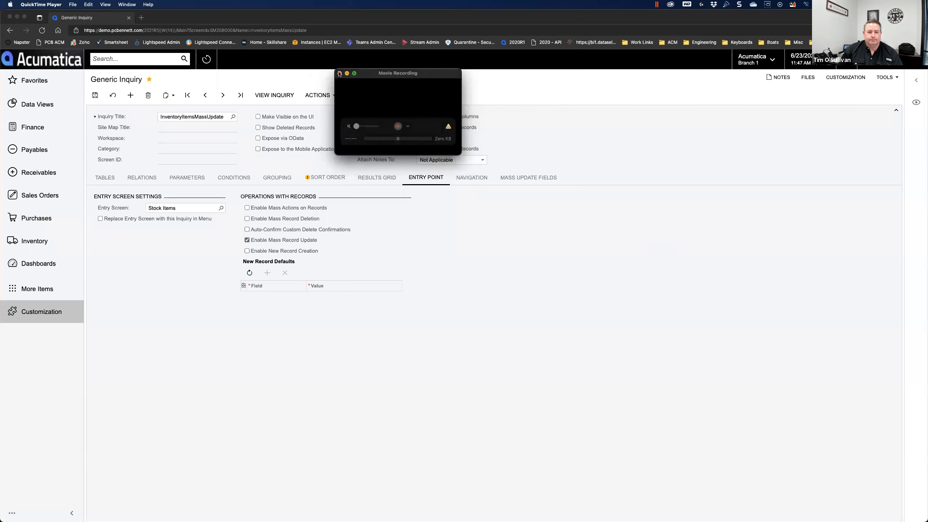
click(340, 74)
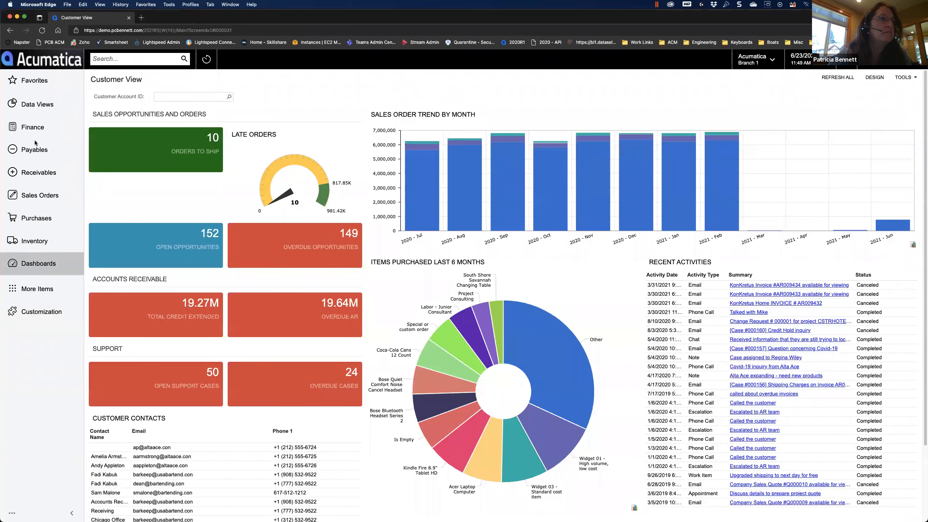
- Open the Historical Inventory Balance report from the full list of Inventory forms
click(30, 243)
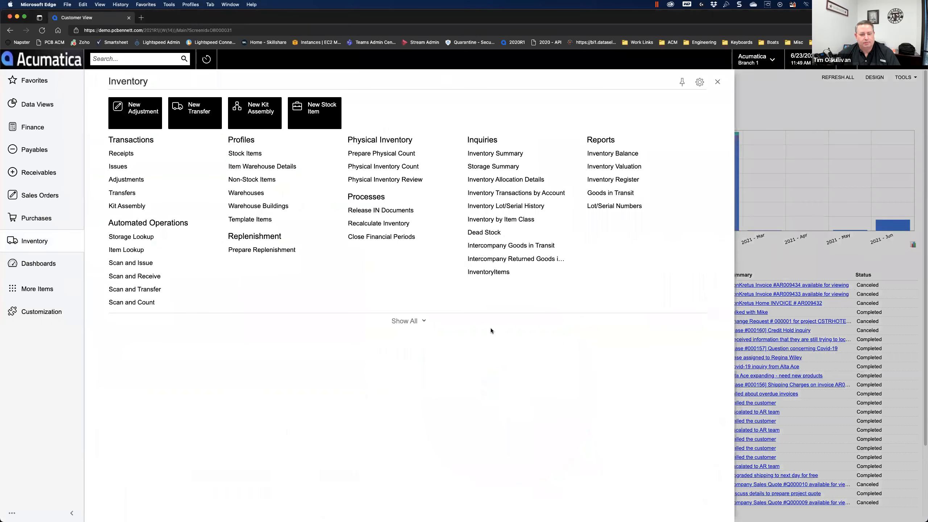
click(407, 321)
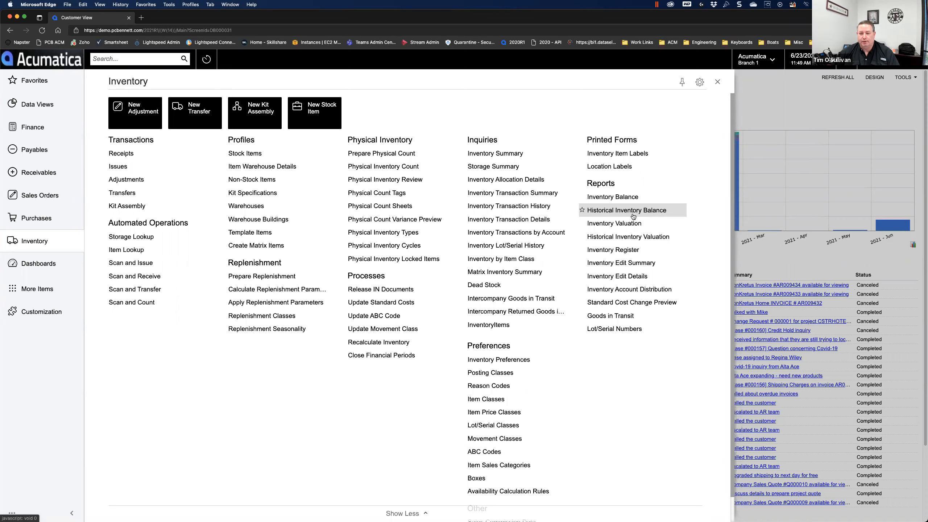
click(630, 213)
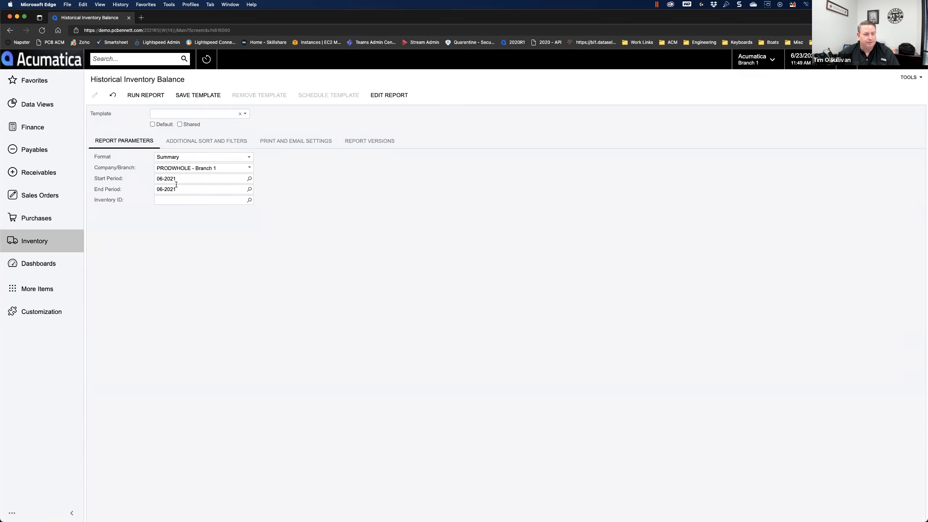
- Set both the Start Period and the End Period of the report to 01-2020
click(249, 178)
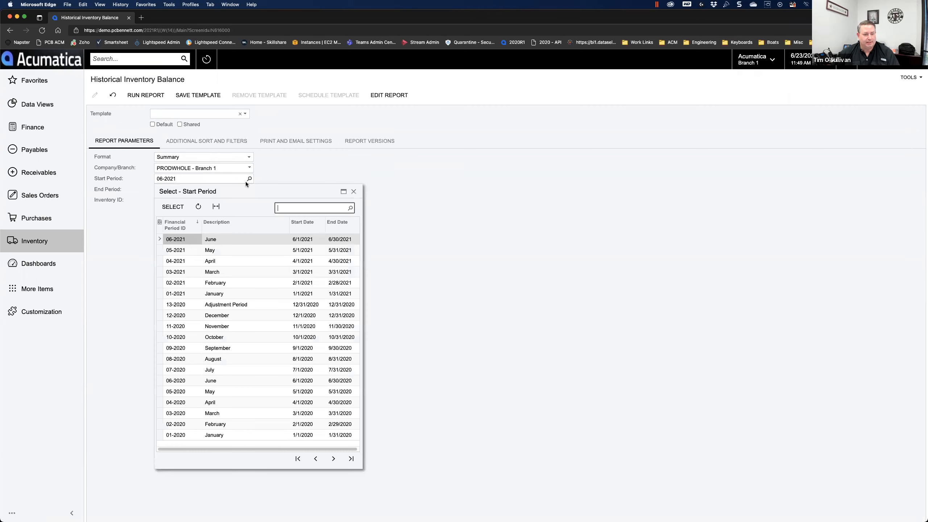
double_click(169, 436)
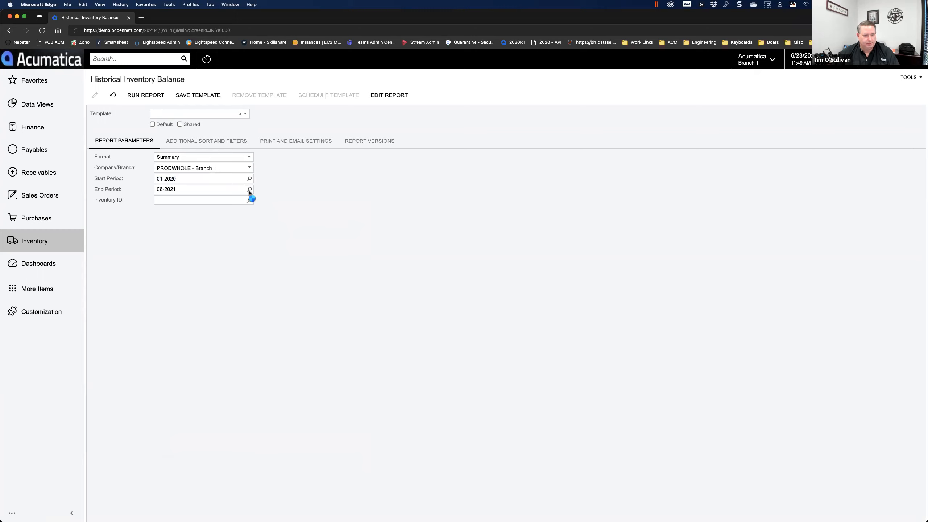
click(250, 189)
double_click(175, 446)
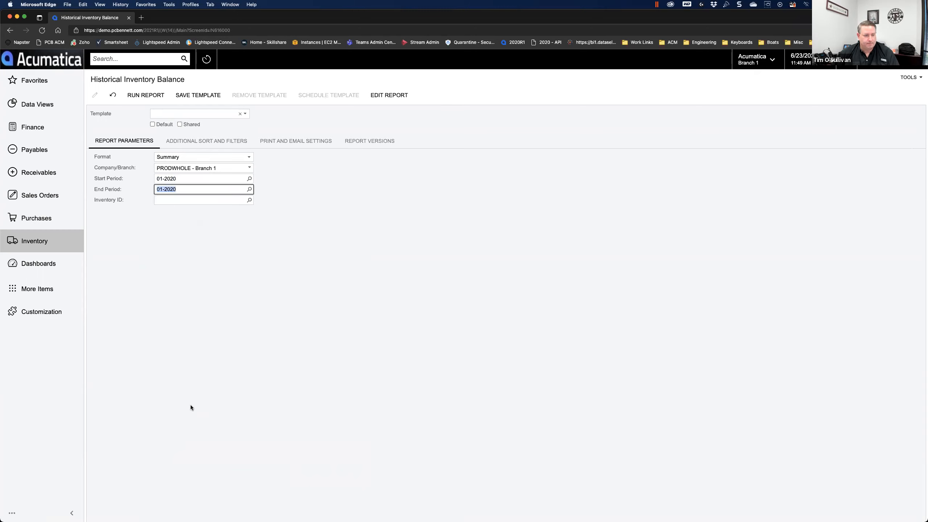
- Limit the report to inventory item AALEGO500 and run it
click(179, 201)
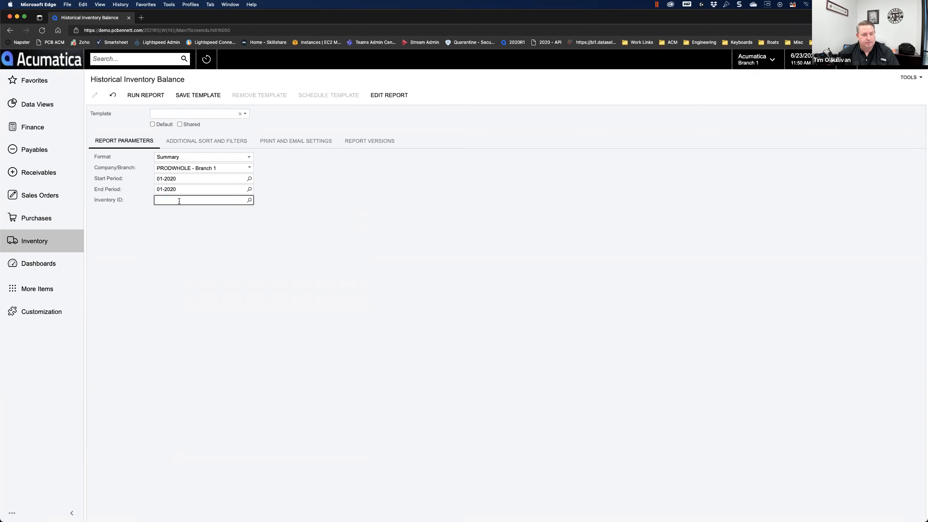
text(aalego)
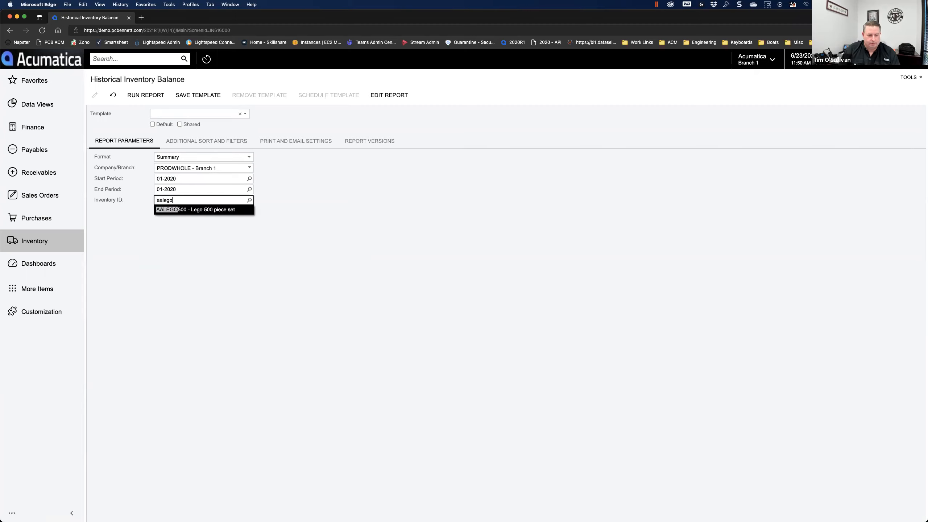
key(Tab)
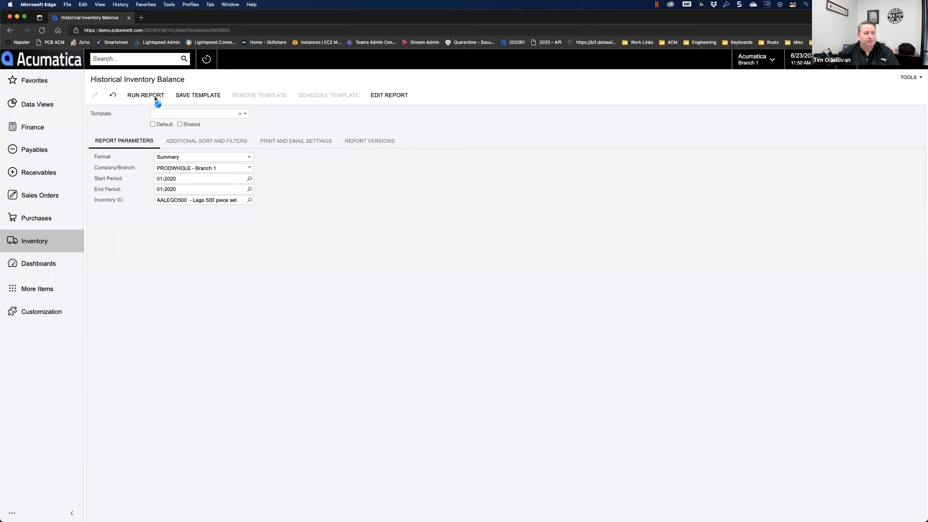
click(155, 97)
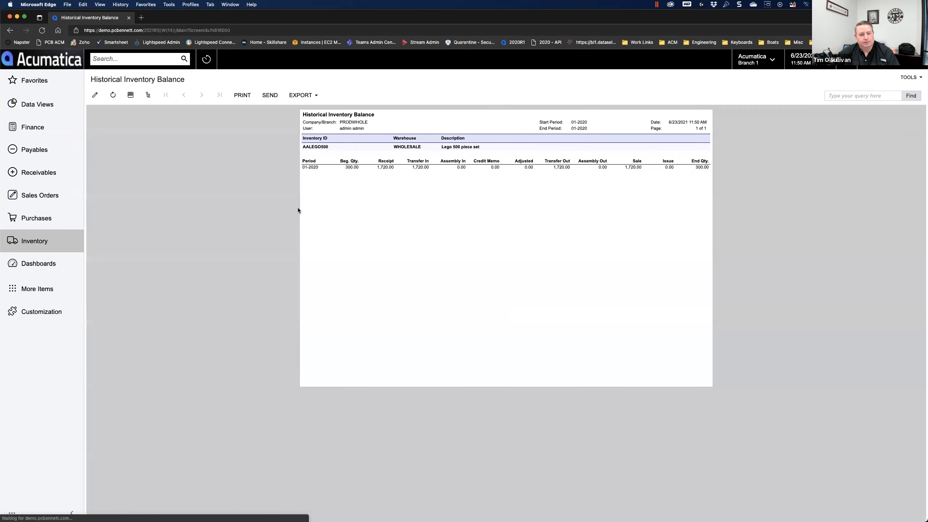